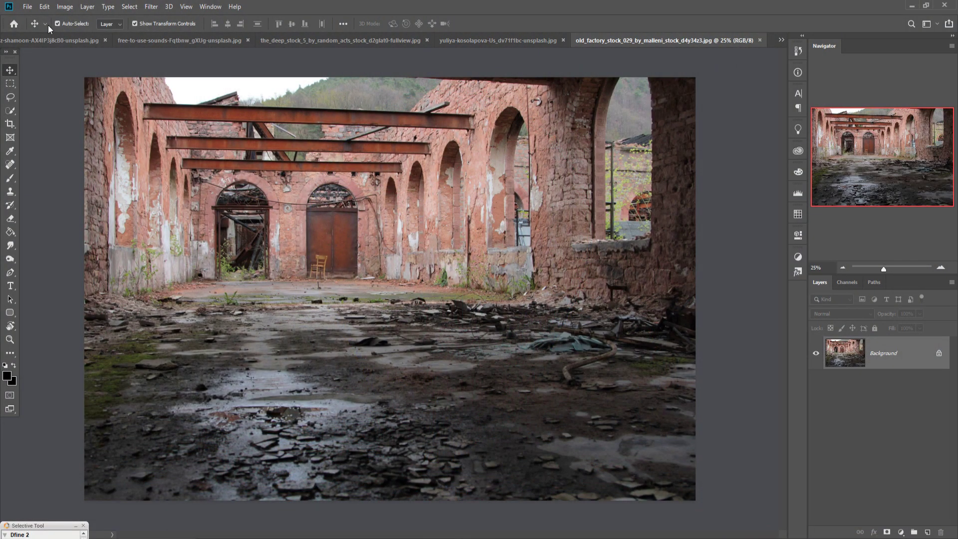
# Create a blank 1280 × 720 px, 300 ppi Untitled-1 document, then return to the old factory photo
pyautogui.click(31, 6)
pyautogui.hotkey('ctrl', 'n')
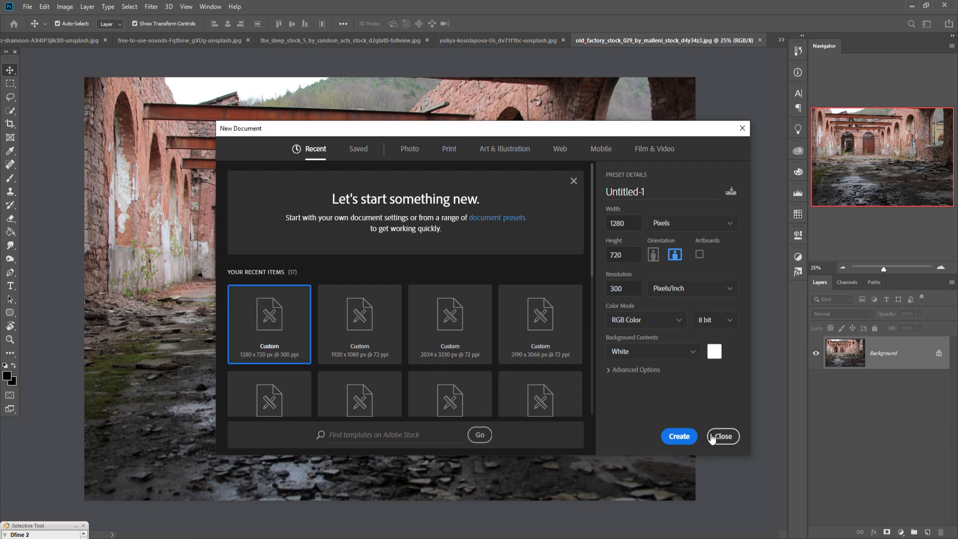
pyautogui.click(678, 437)
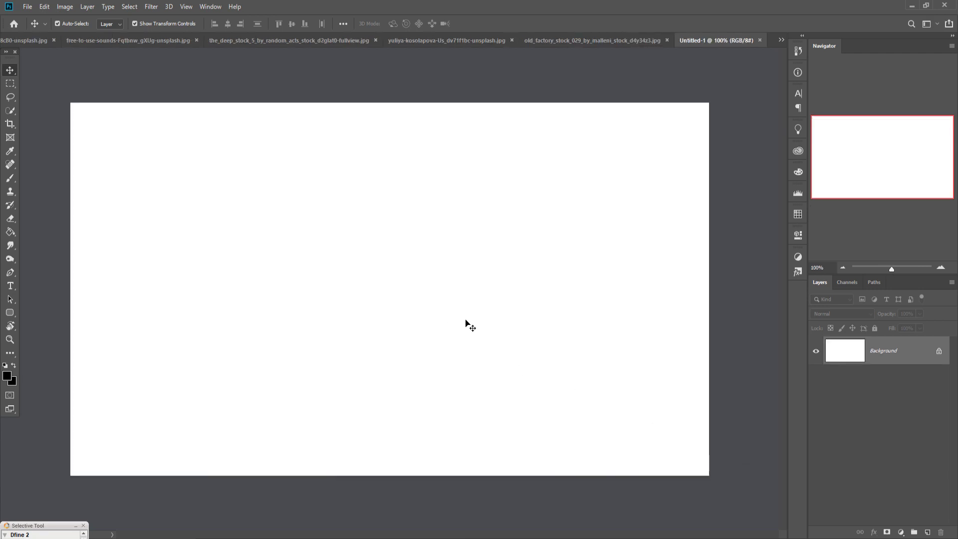
pyautogui.hotkey('ctrl', 'w')
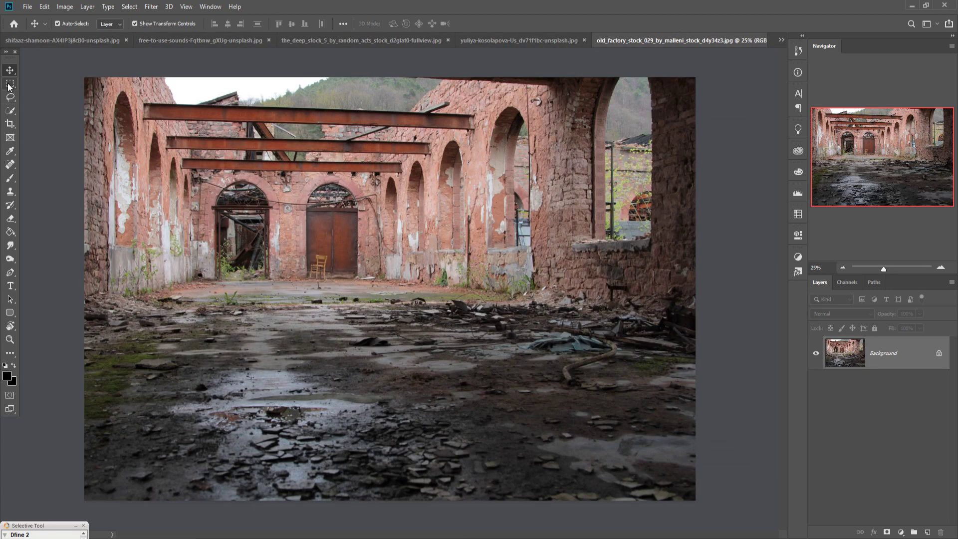
# Select the factory's full-width rubble floor strip and copy it into Untitled-1
pyautogui.click(9, 84)
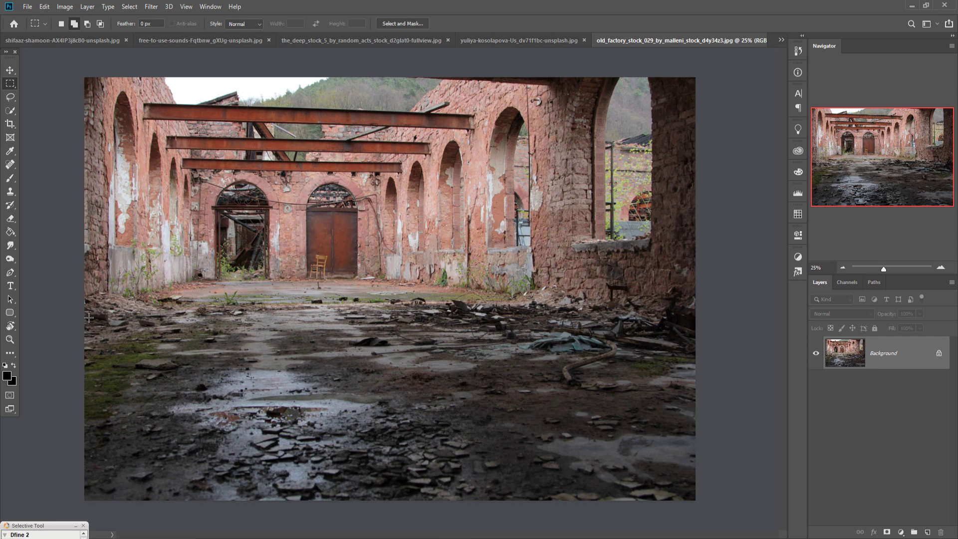
pyautogui.moveTo(89, 317); pyautogui.dragTo(593, 528)
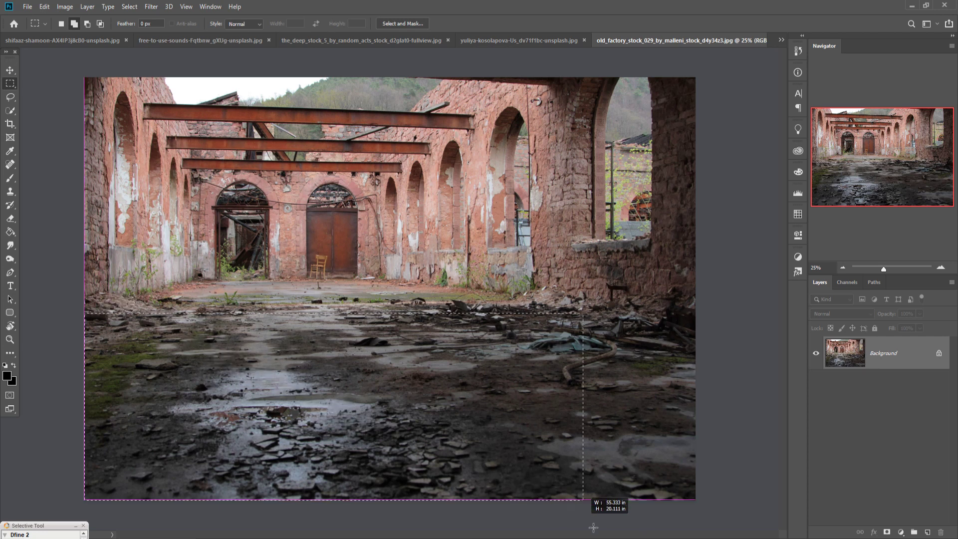
pyautogui.moveTo(593, 527); pyautogui.dragTo(709, 519)
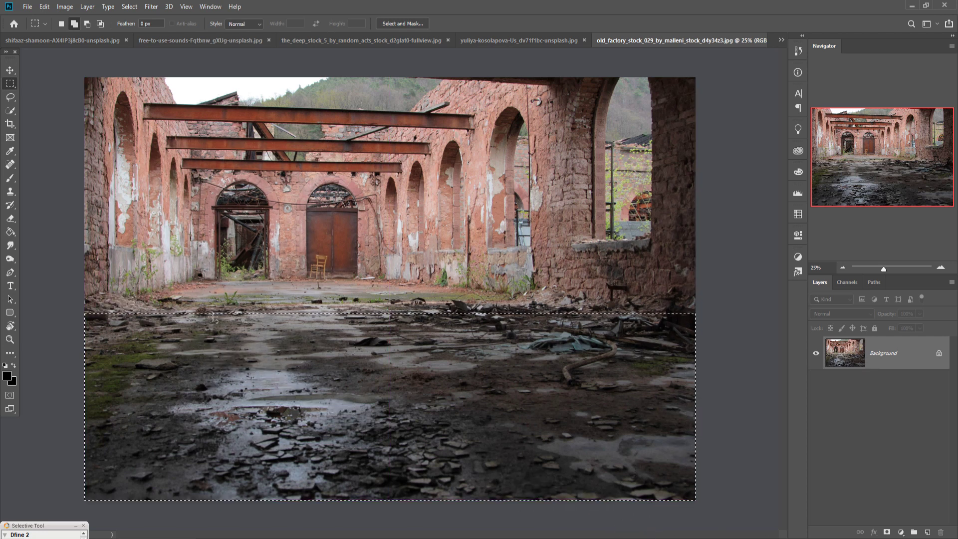
pyautogui.click(10, 70)
pyautogui.moveTo(681, 40); pyautogui.dragTo(682, 60)
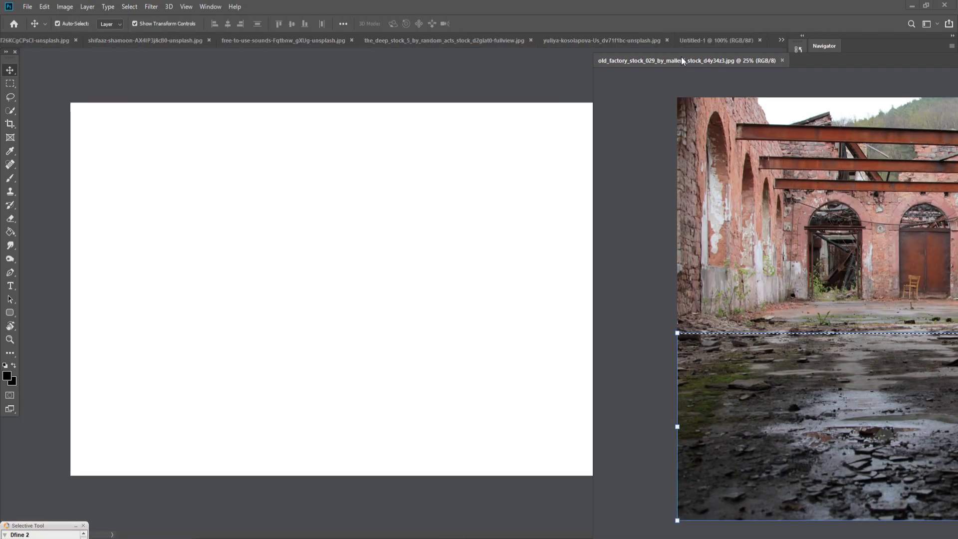
pyautogui.moveTo(799, 399); pyautogui.dragTo(541, 368)
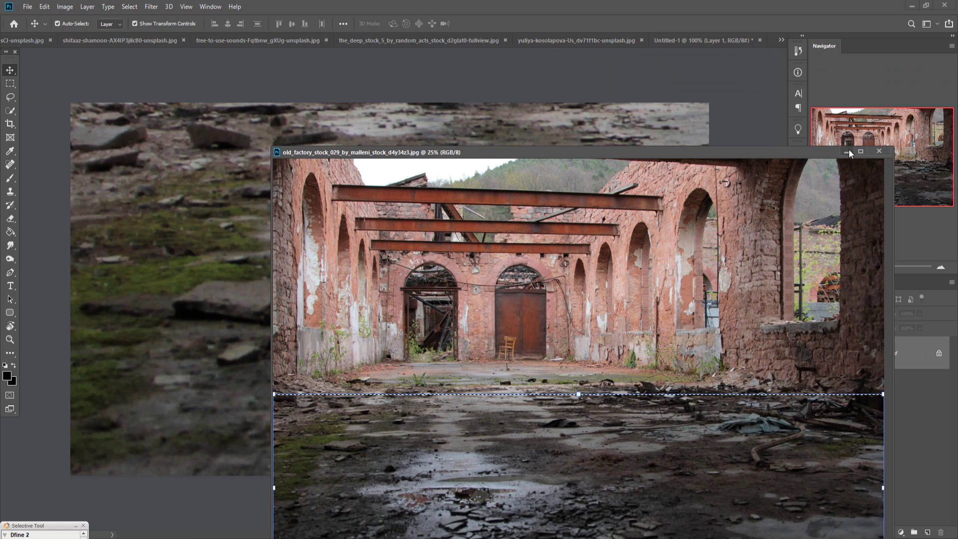
pyautogui.click(849, 148)
# Scale and position the floor layer so it spans the lower part of the canvas
pyautogui.moveTo(439, 226); pyautogui.dragTo(439, 271)
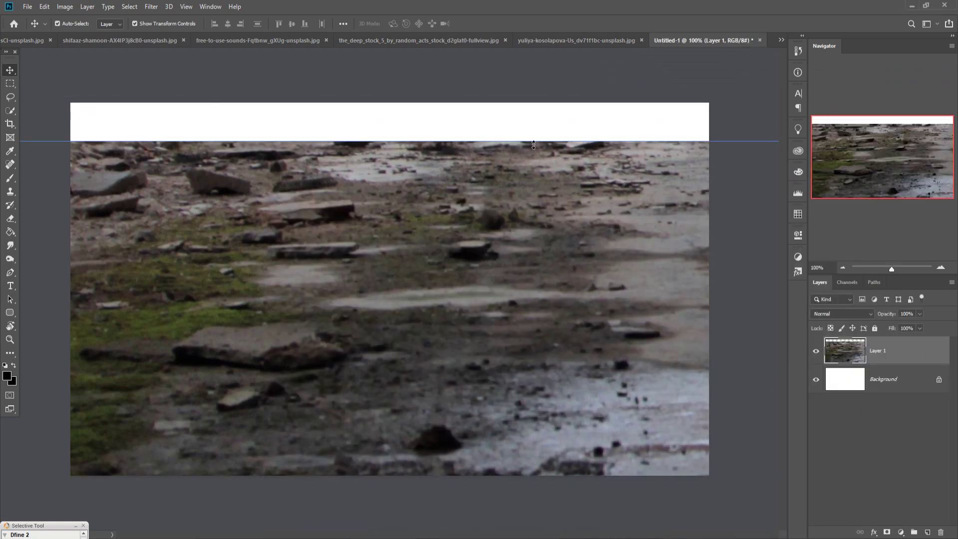
pyautogui.moveTo(531, 160); pyautogui.dragTo(154, 162)
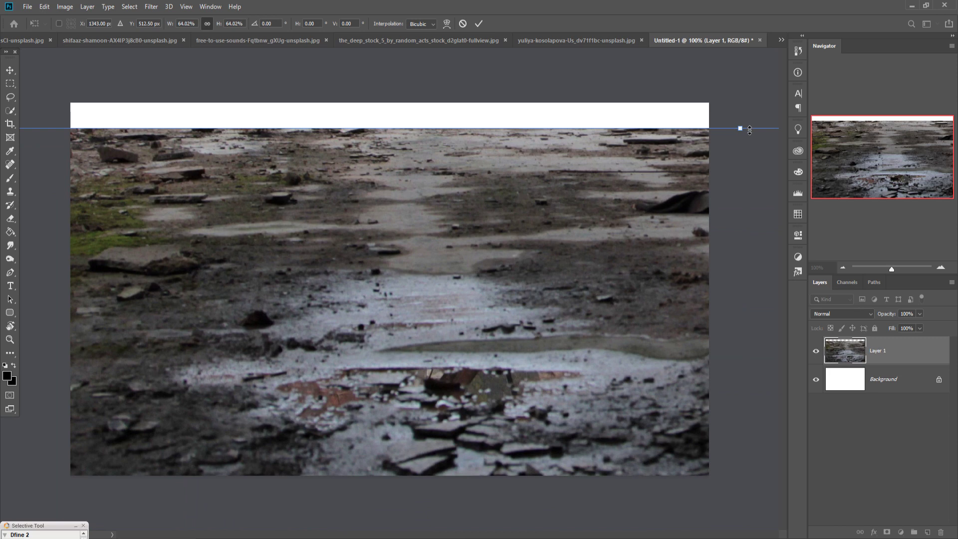
pyautogui.moveTo(749, 131); pyautogui.dragTo(336, 486)
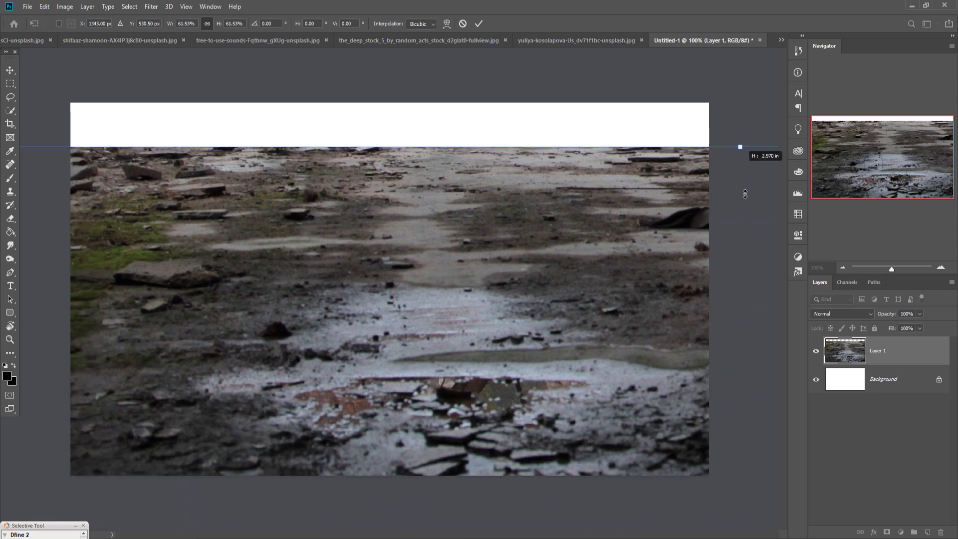
pyautogui.moveTo(692, 391); pyautogui.dragTo(336, 271)
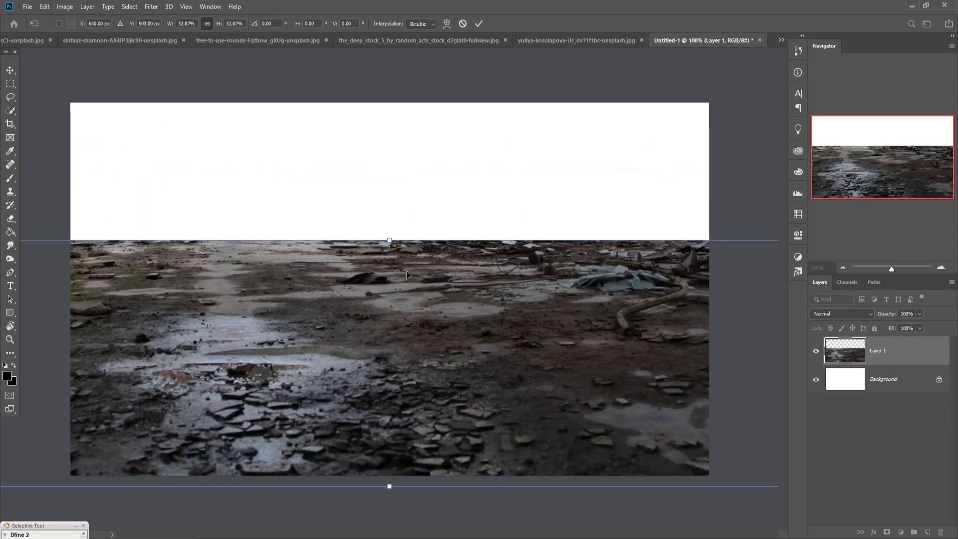
pyautogui.moveTo(396, 243); pyautogui.dragTo(388, 296)
pyautogui.click(478, 23)
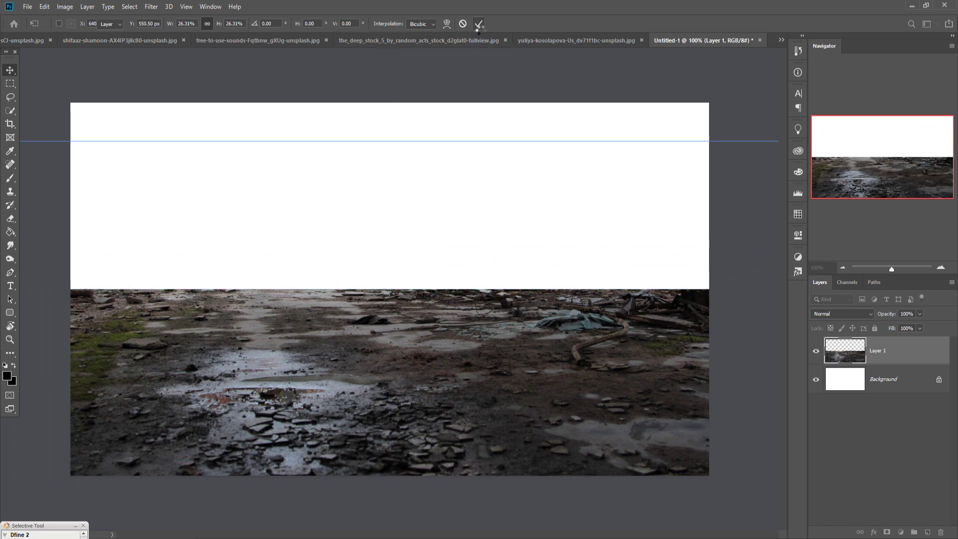
pyautogui.click(585, 40)
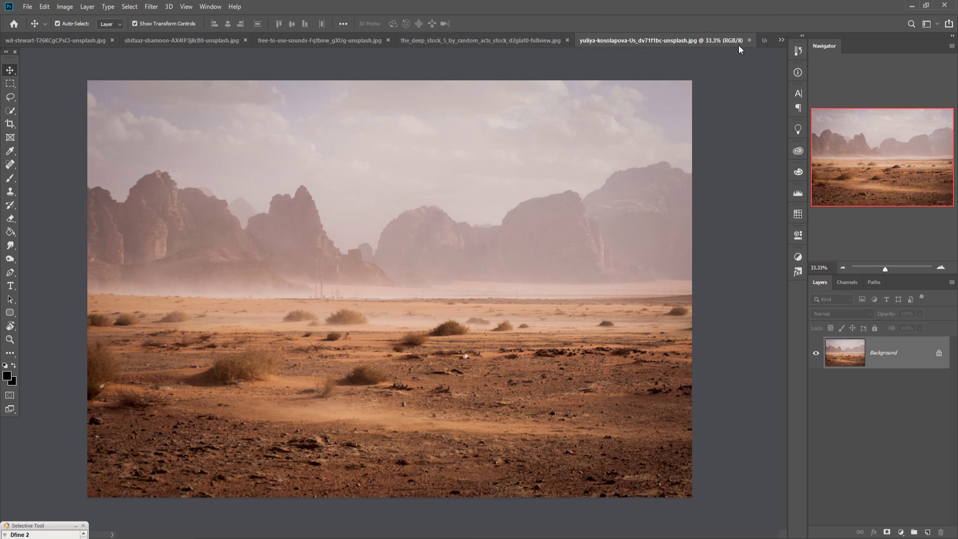
# Browse the open photos and select the upper half of the starry sky image
pyautogui.click(363, 41)
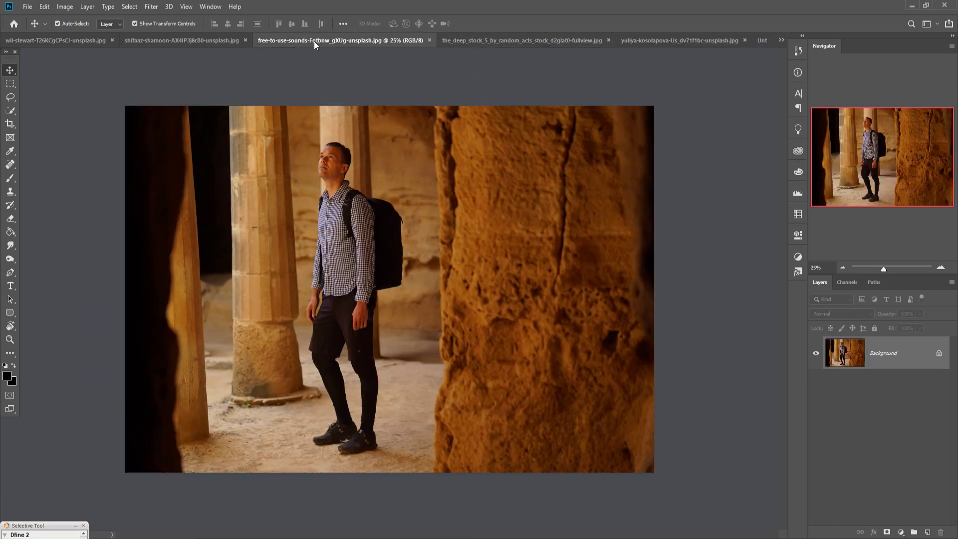
pyautogui.click(201, 42)
pyautogui.click(73, 42)
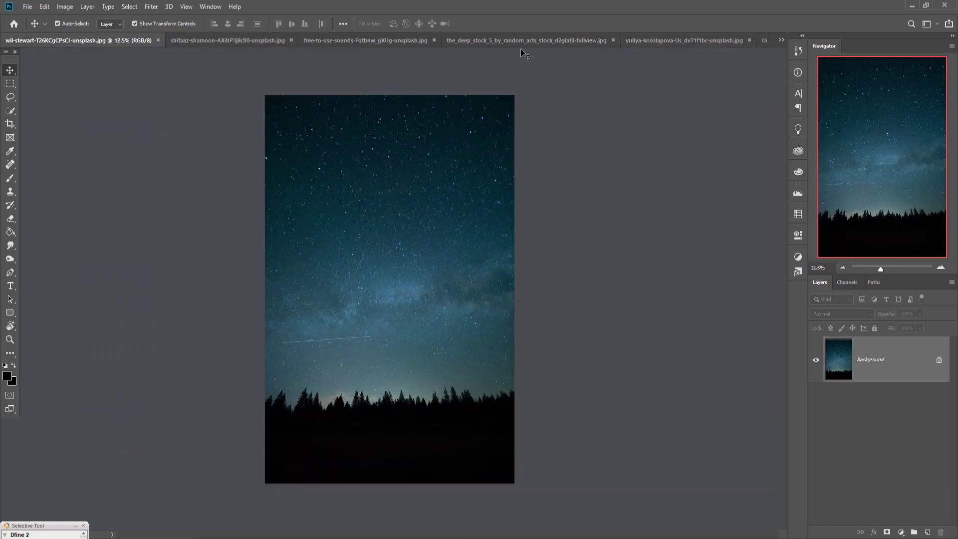
pyautogui.click(10, 83)
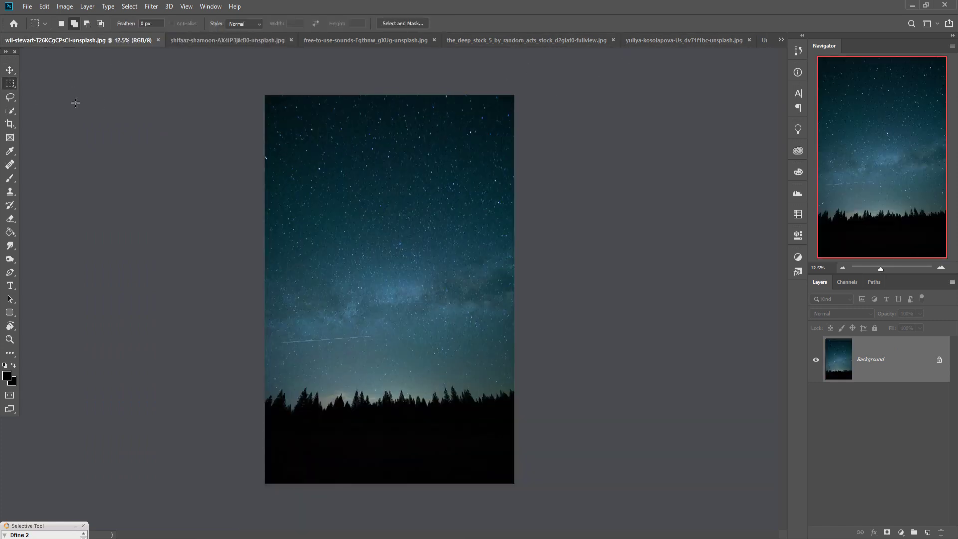
pyautogui.moveTo(265, 95); pyautogui.dragTo(521, 305)
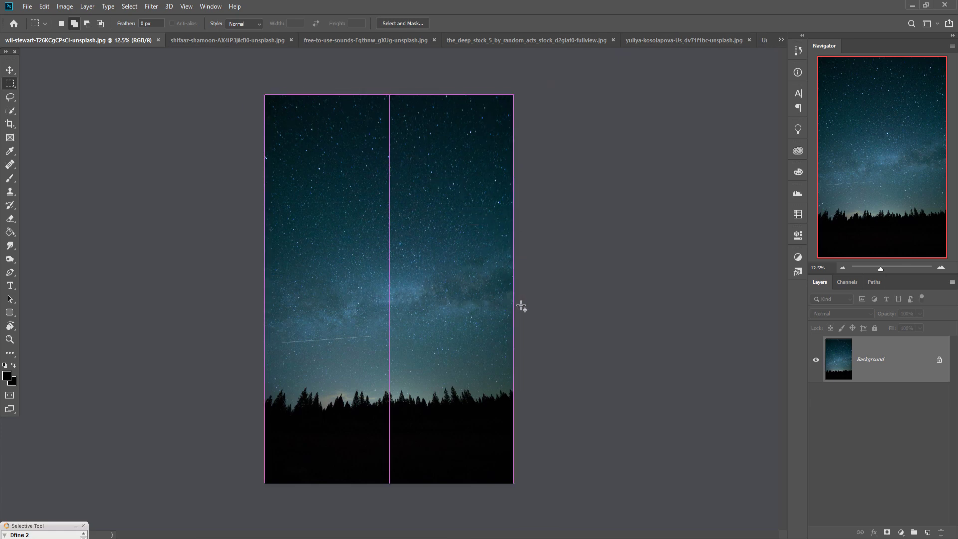
# Copy the sky selection into the composite as Layer 2 and zoom out
pyautogui.click(10, 70)
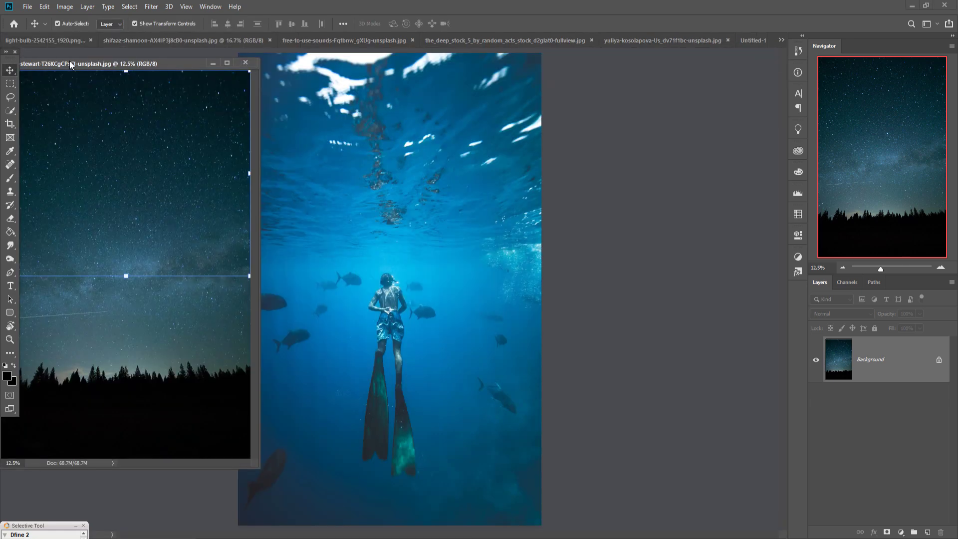
pyautogui.moveTo(70, 44); pyautogui.dragTo(516, 119)
pyautogui.click(751, 41)
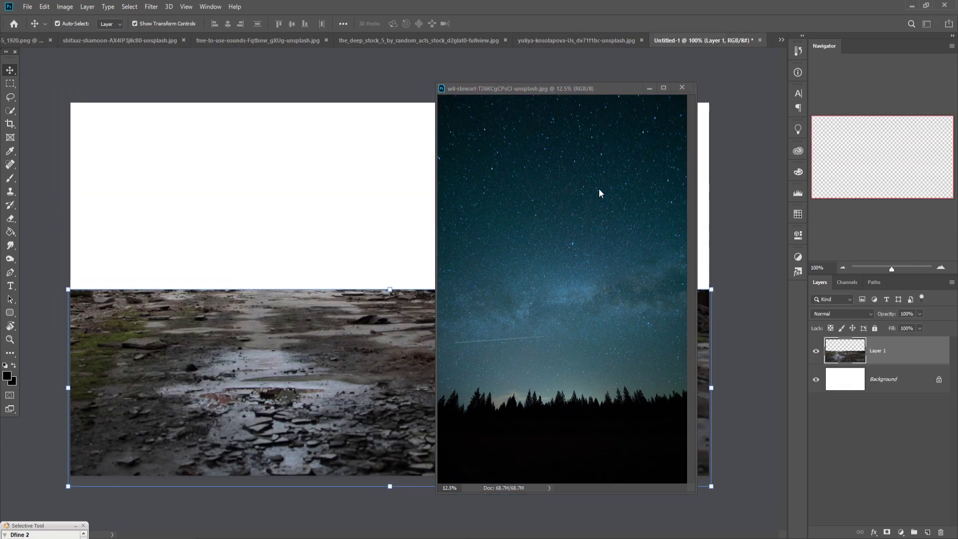
pyautogui.moveTo(599, 189); pyautogui.dragTo(420, 187)
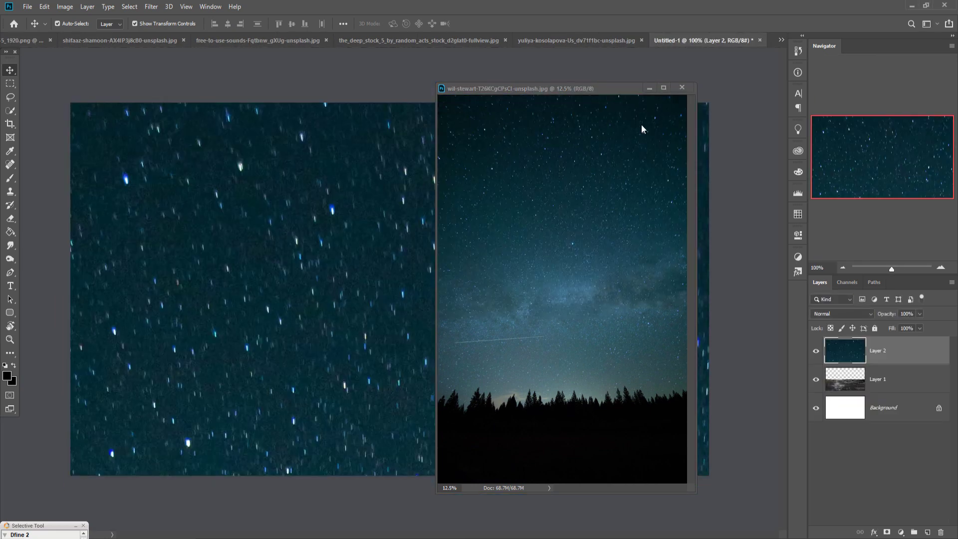
pyautogui.click(648, 89)
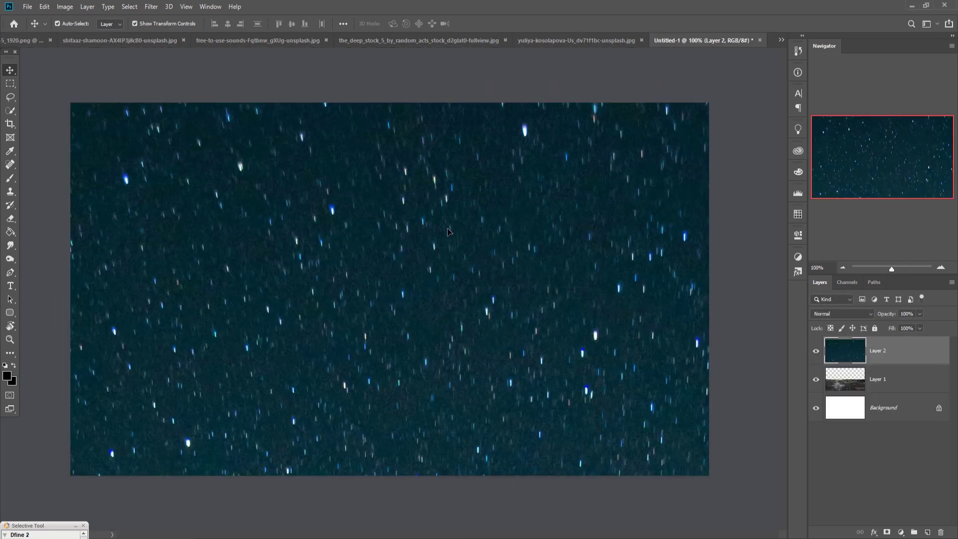
pyautogui.hotkey('ctrl', '-')
pyautogui.hotkey('ctrl', '-')
pyautogui.hotkey('ctrl', '-')
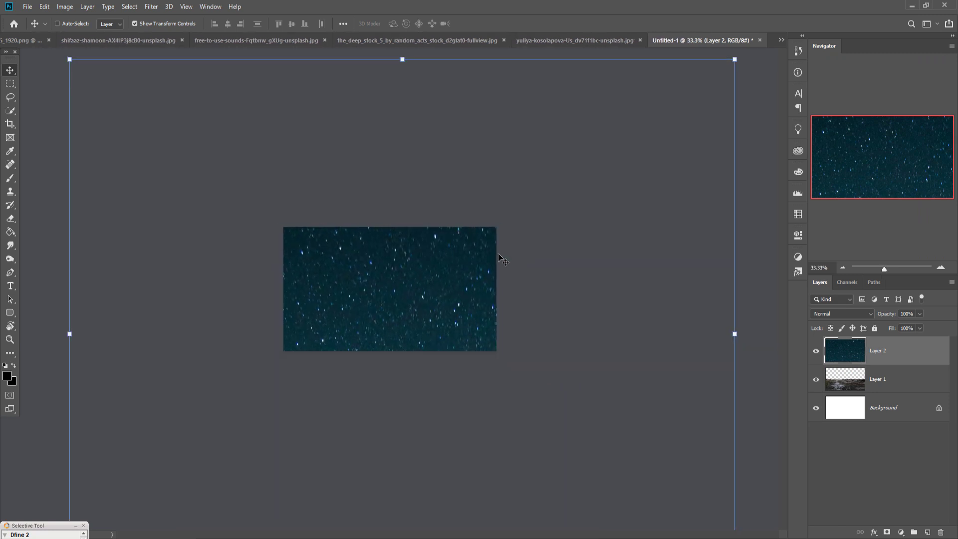
# Scale the sky to fill the canvas top and move it below the floor layer
pyautogui.moveTo(740, 340); pyautogui.dragTo(259, 382)
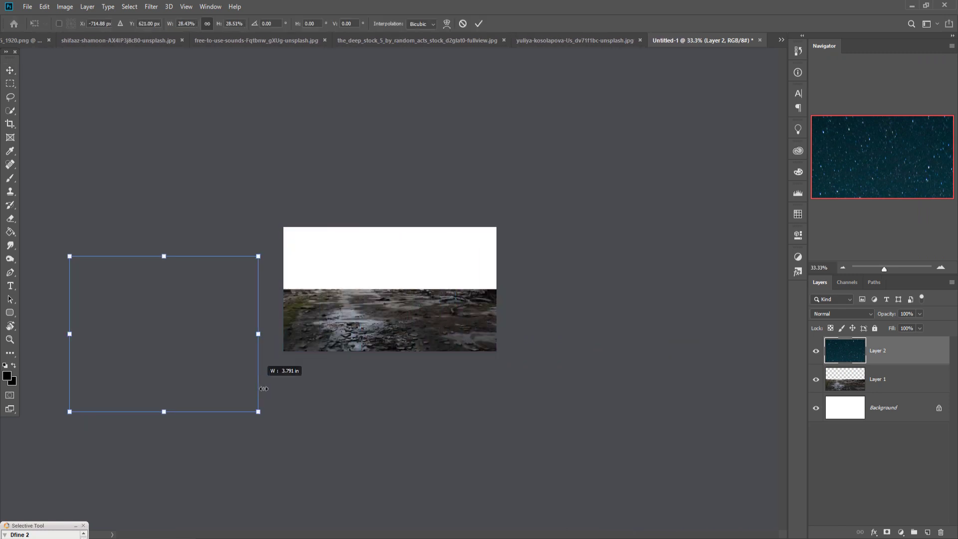
pyautogui.moveTo(195, 368); pyautogui.dragTo(411, 295)
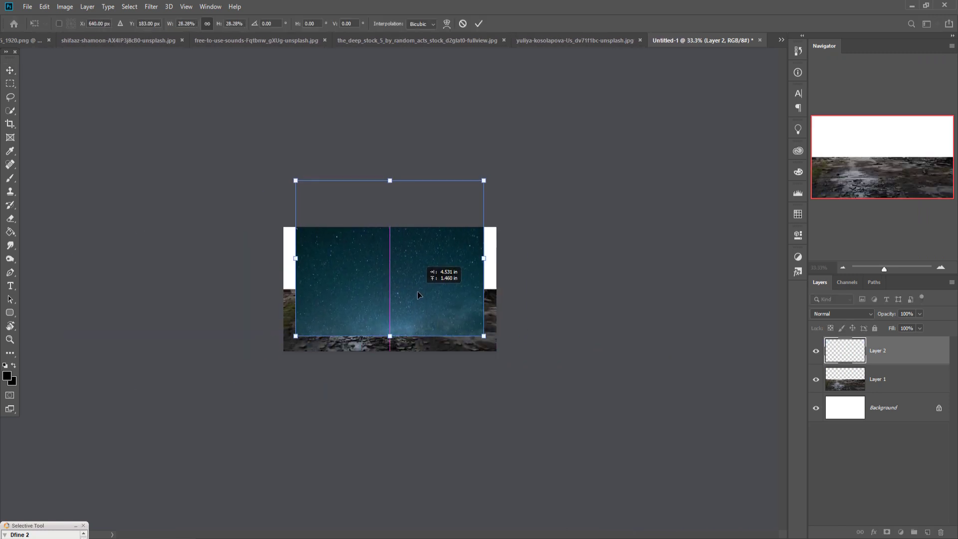
pyautogui.moveTo(392, 189); pyautogui.dragTo(392, 155)
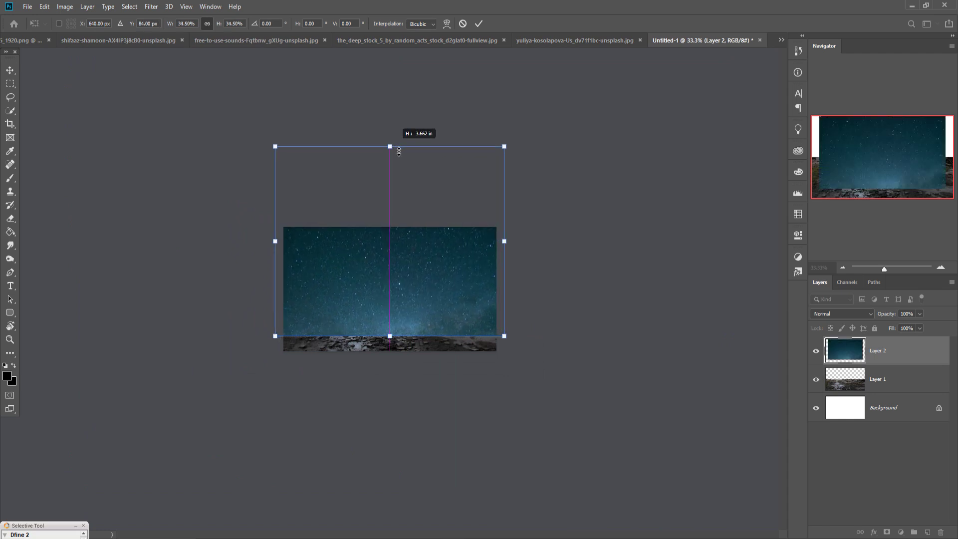
pyautogui.click(478, 26)
pyautogui.moveTo(883, 352); pyautogui.dragTo(893, 394)
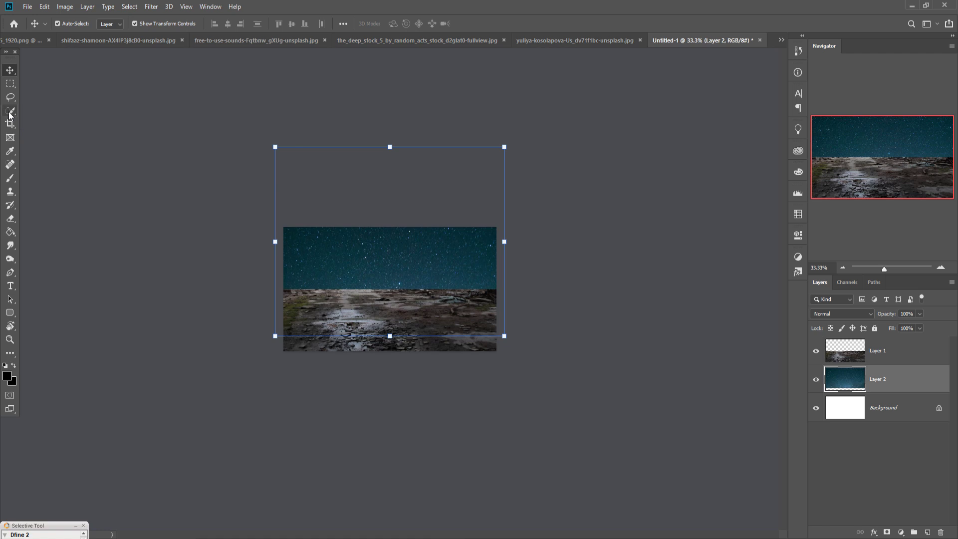
# Switch to a smaller Brush and zoom in on the composite
pyautogui.click(10, 177)
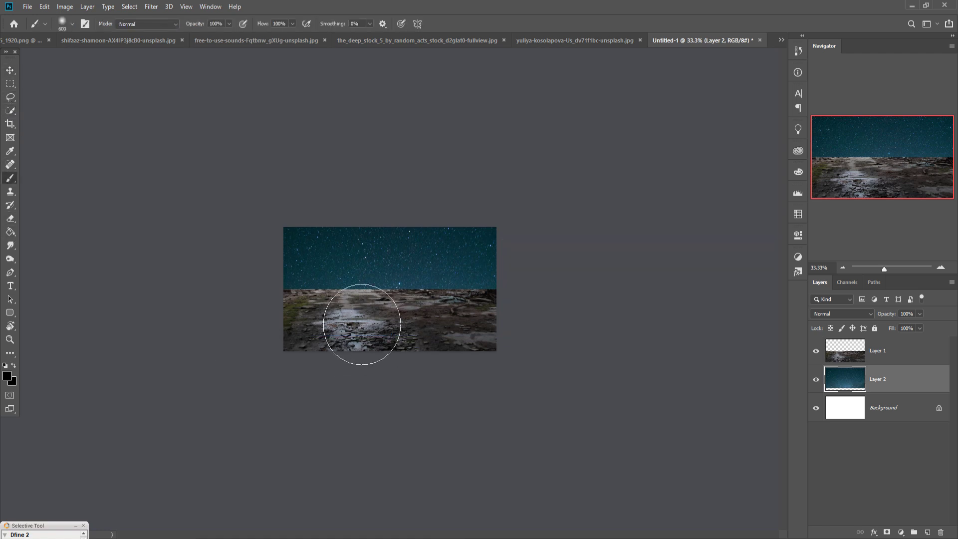
pyautogui.press('[')
pyautogui.hotkey('ctrl', '+')
pyautogui.hotkey('ctrl', '+')
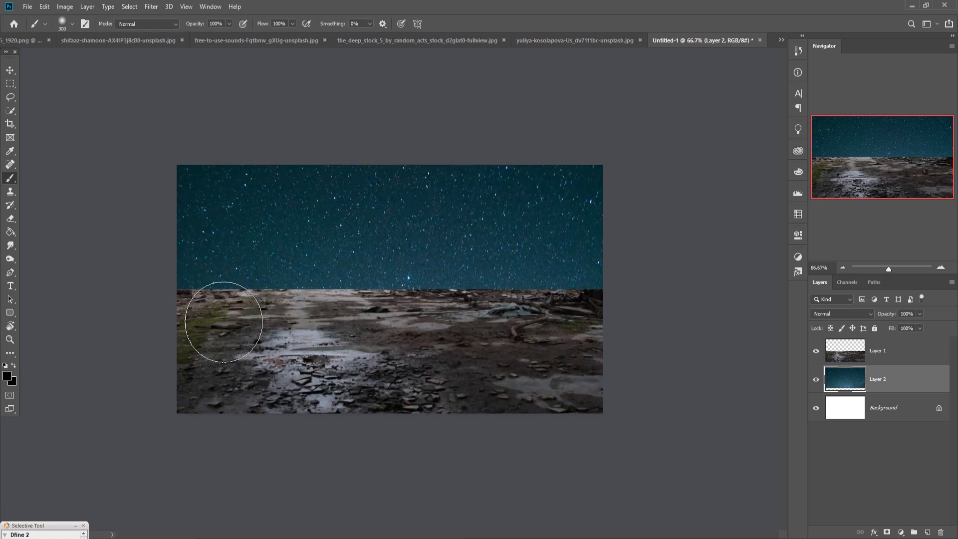
pyautogui.press('[')
# Add a layer mask to Layer 1 and paint black along the horizon seam
pyautogui.click(883, 352)
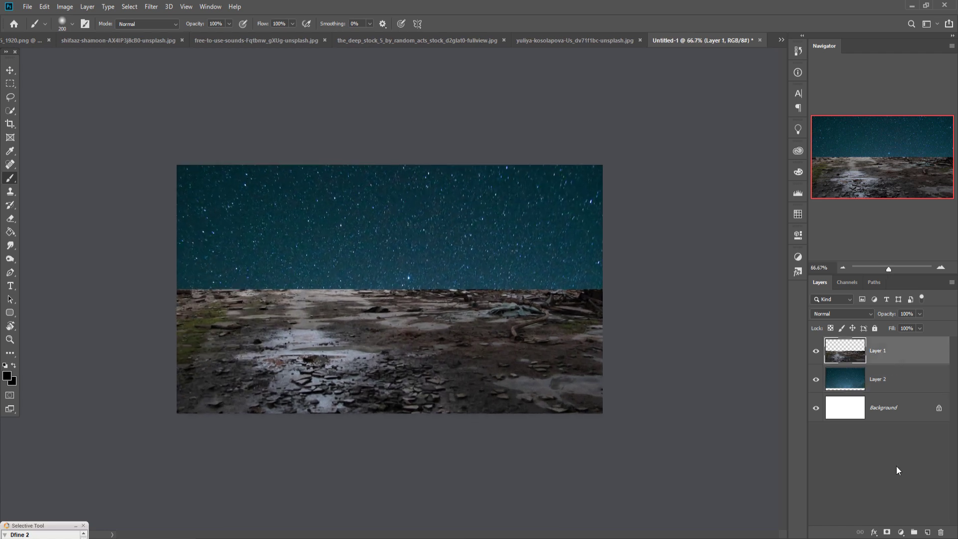
pyautogui.click(888, 533)
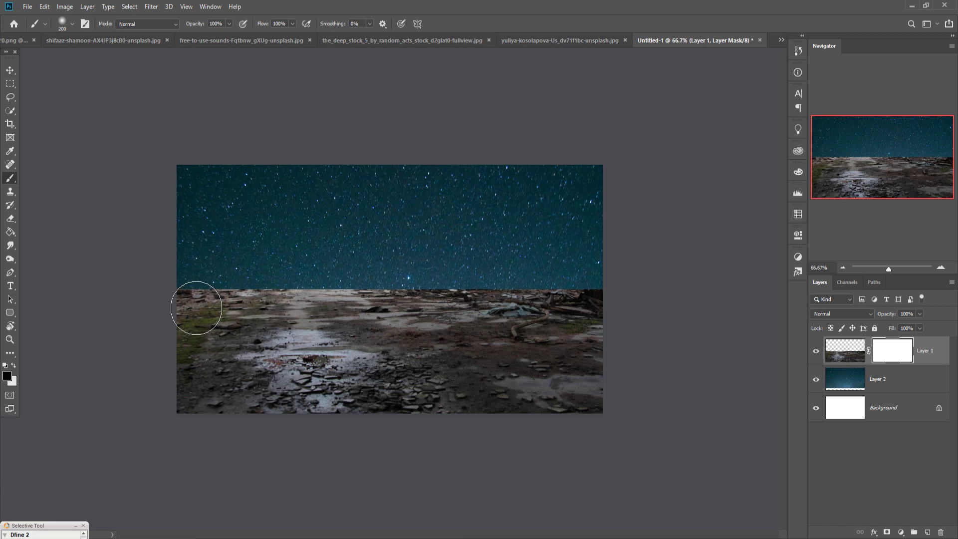
pyautogui.press('[')
pyautogui.keyDown('shift'); pyautogui.click(623, 311); pyautogui.keyUp('shift')
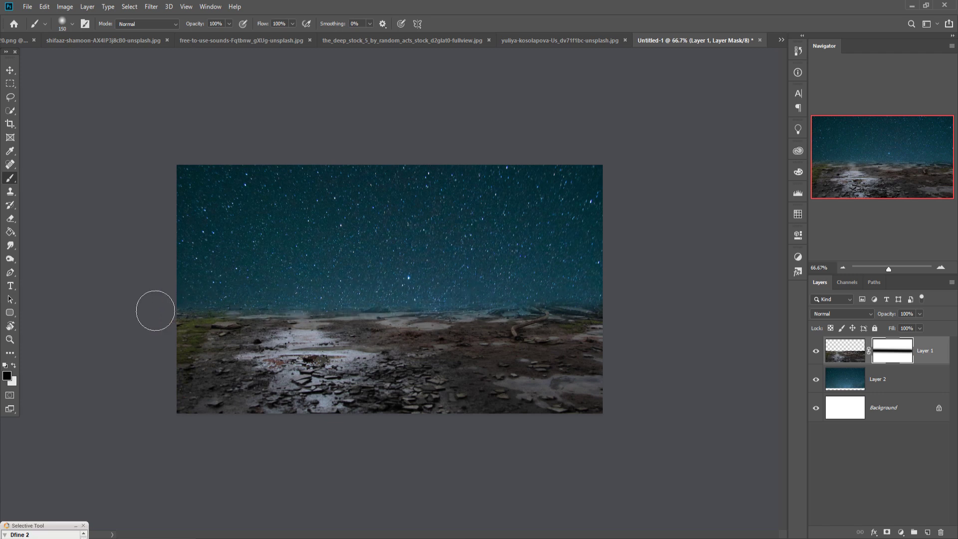
pyautogui.moveTo(155, 310)
pyautogui.mouseDown()
pyautogui.moveTo(385, 312)
pyautogui.moveTo(655, 295)
pyautogui.mouseUp()
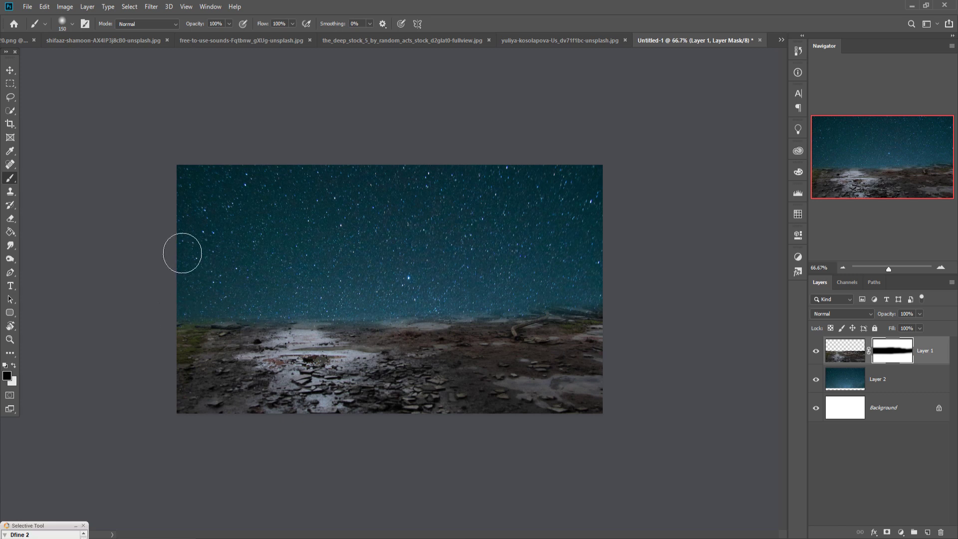
pyautogui.click(10, 69)
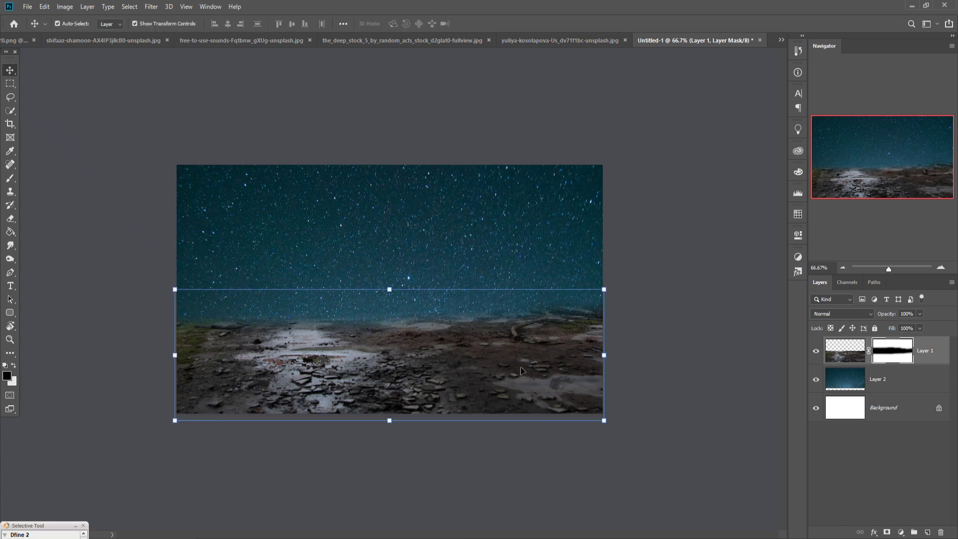
# Add a Curves adjustment layer with the curve pulled down to darken the scene
pyautogui.hotkey('ctrl', '2')
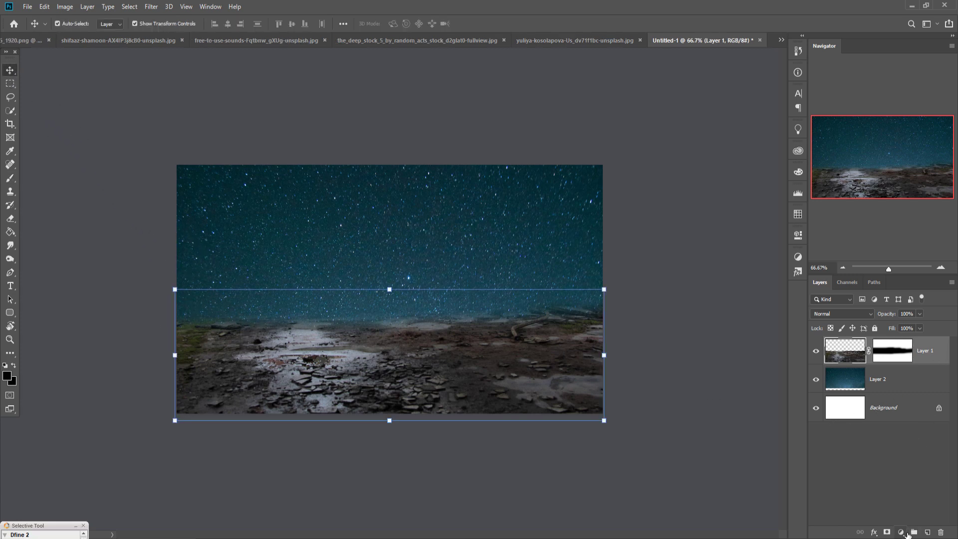
pyautogui.click(905, 532)
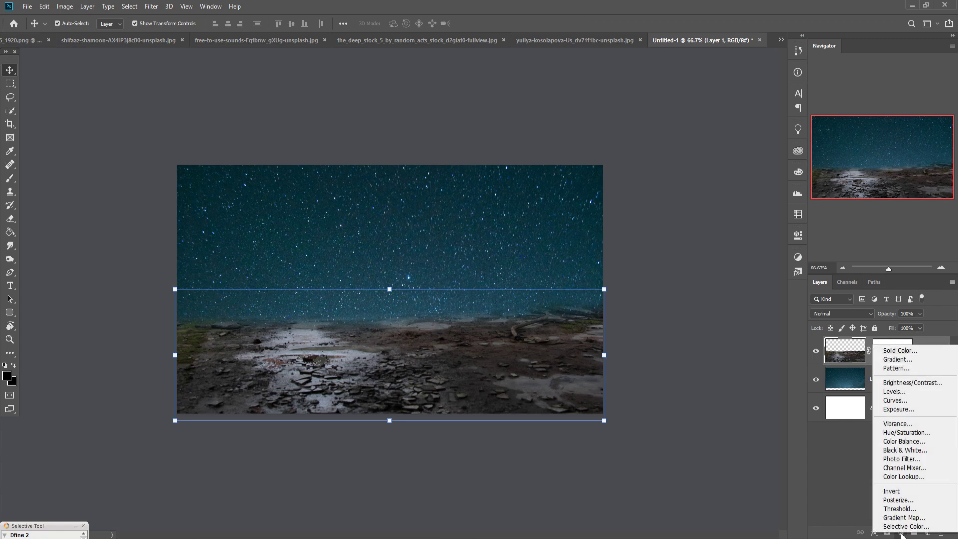
pyautogui.click(905, 401)
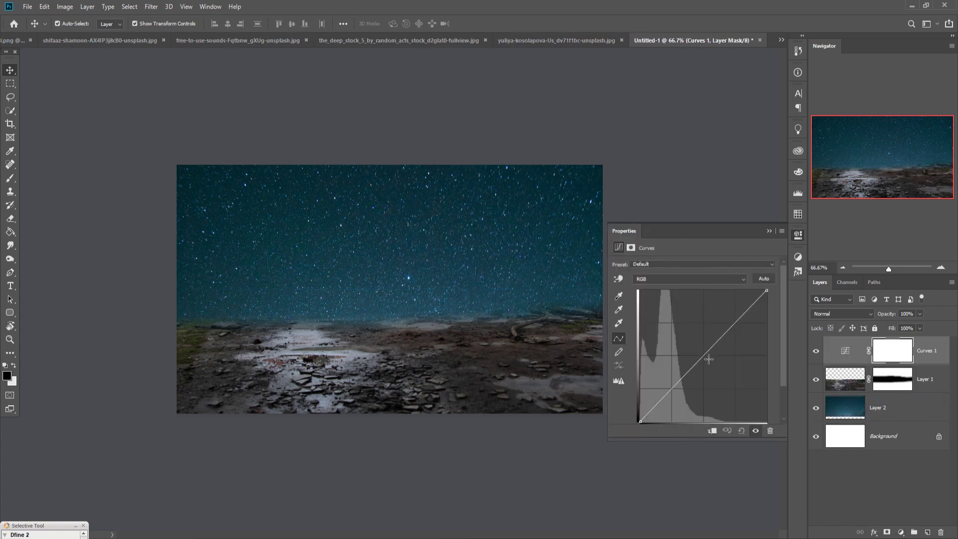
pyautogui.moveTo(708, 359); pyautogui.dragTo(718, 368)
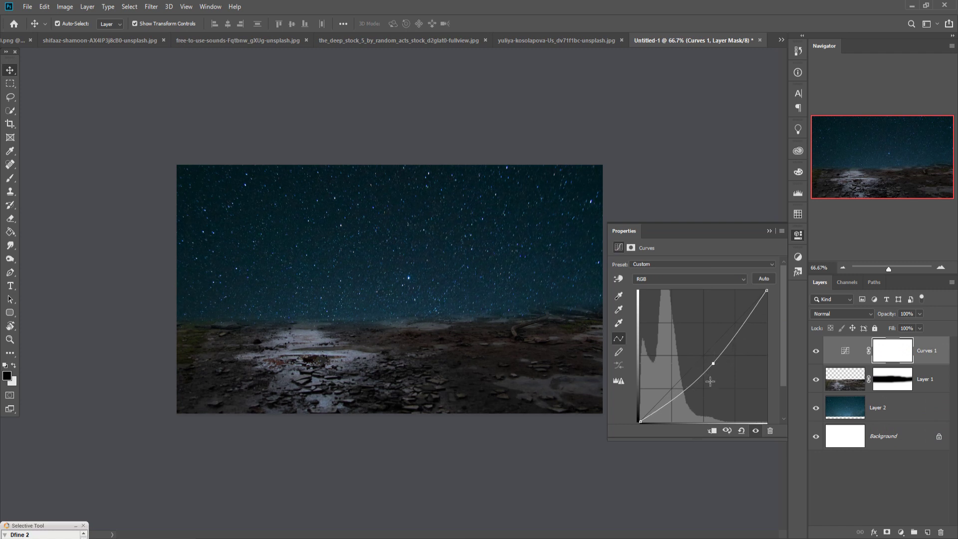
pyautogui.click(769, 232)
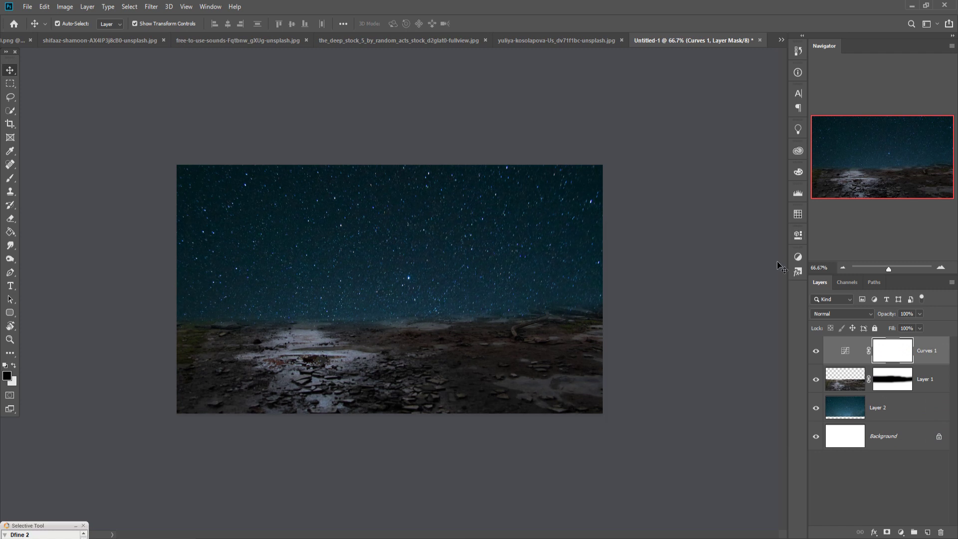
# Apply a 3.1-pixel Gaussian Blur to the starry sky layer, Layer 2
pyautogui.click(840, 412)
pyautogui.click(151, 7)
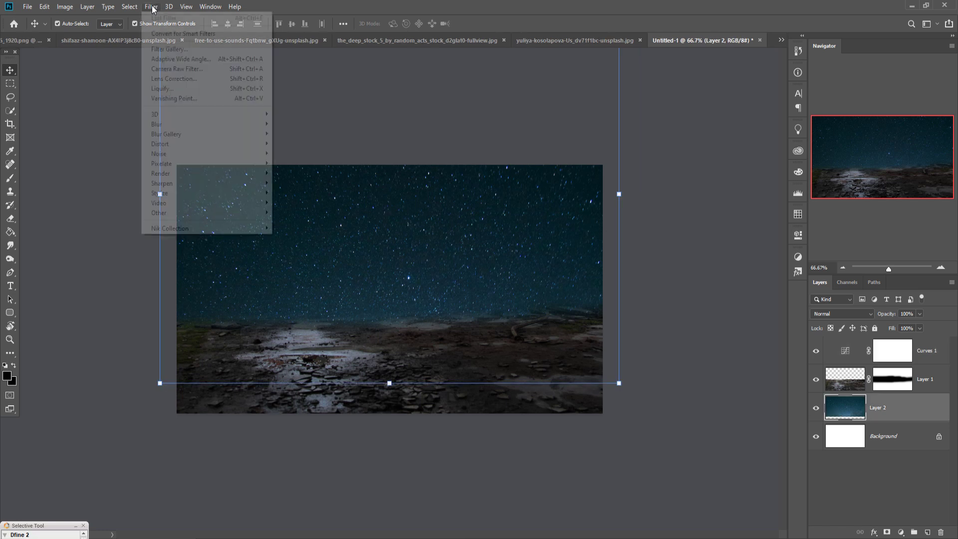
pyautogui.moveTo(157, 124)
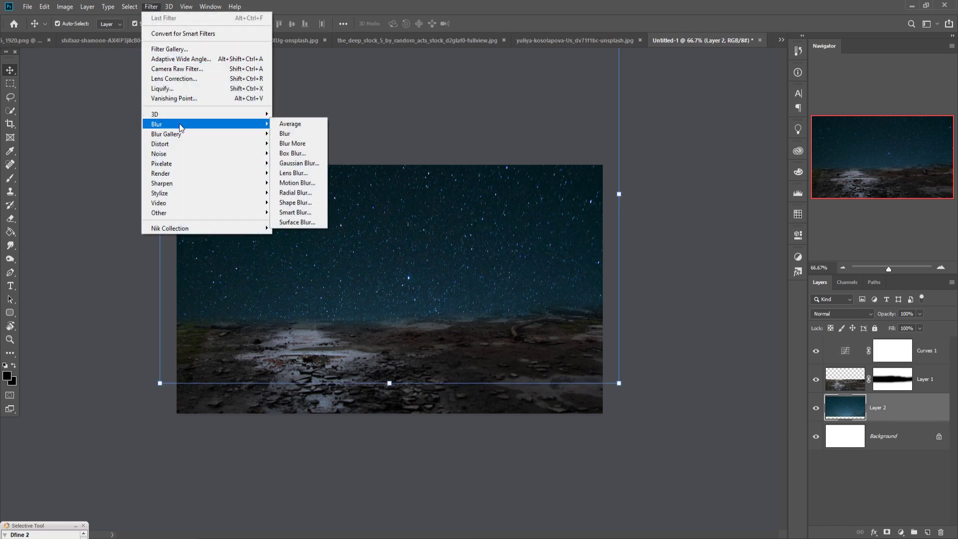
pyautogui.click(300, 163)
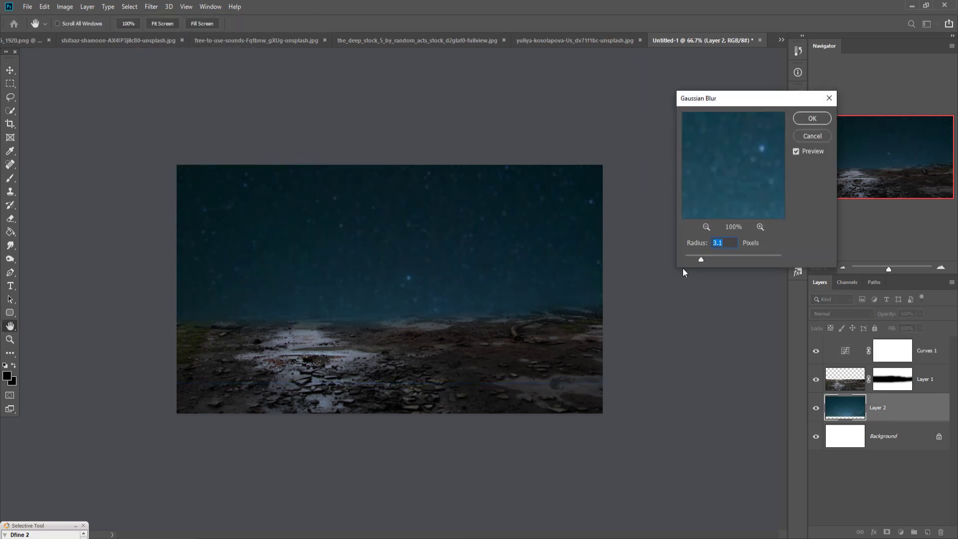
pyautogui.click(806, 121)
# Copy the light bulb into the composite as Layer 3, above Curves 1
pyautogui.press('v')
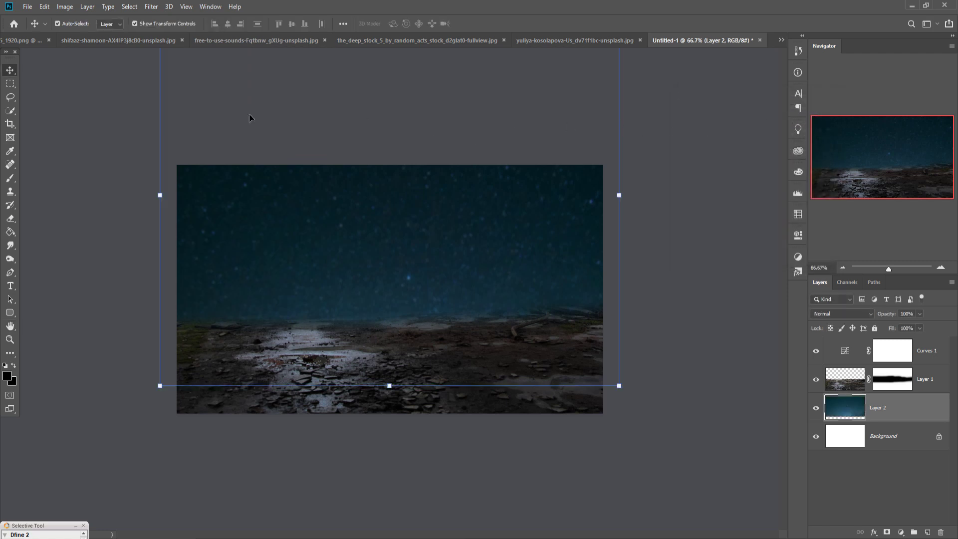
pyautogui.click(23, 39)
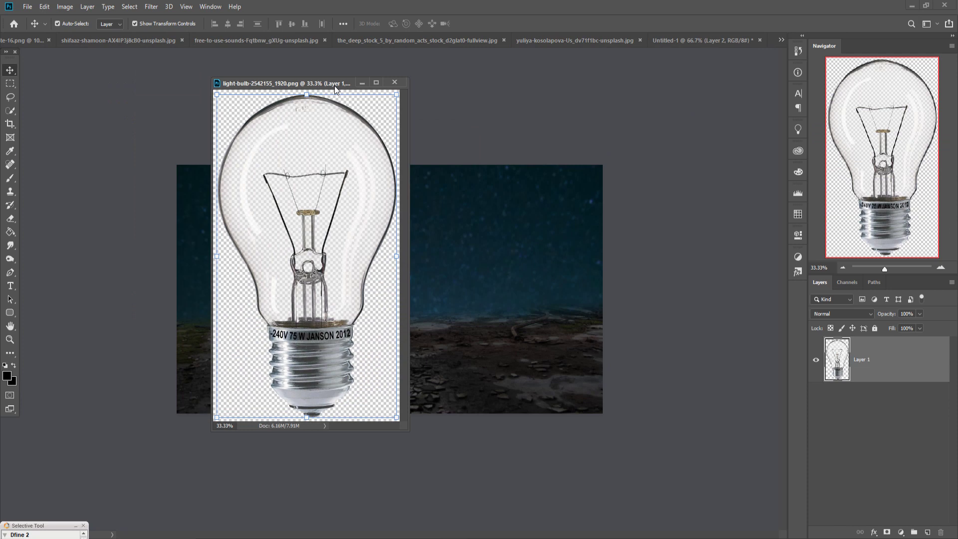
pyautogui.moveTo(92, 40); pyautogui.dragTo(603, 126)
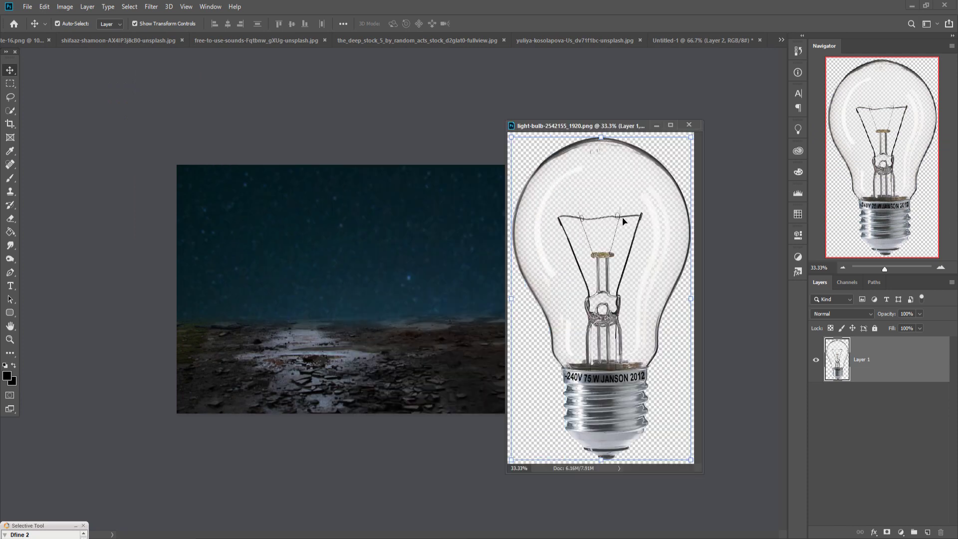
pyautogui.moveTo(625, 220)
pyautogui.mouseDown()
pyautogui.moveTo(373, 269)
pyautogui.moveTo(390, 259)
pyautogui.mouseUp()
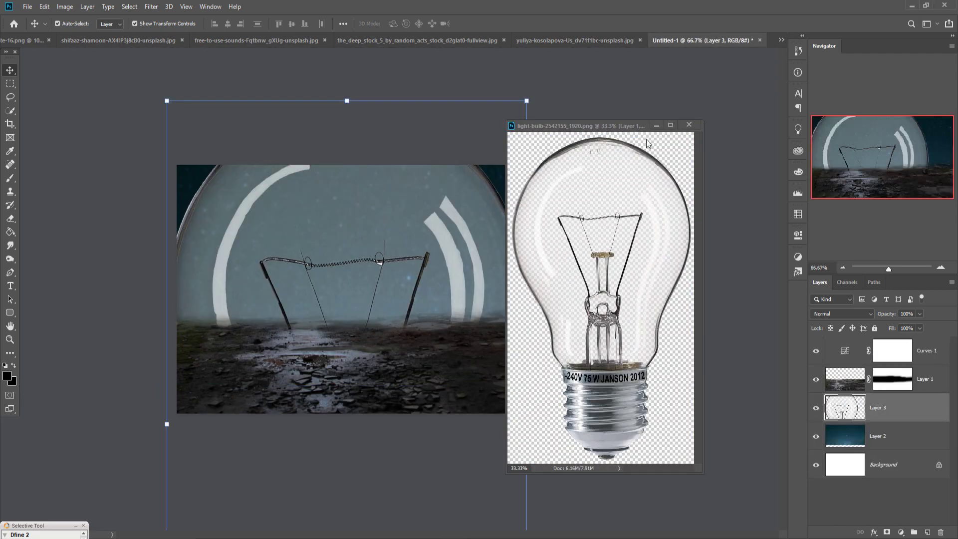
pyautogui.click(656, 126)
pyautogui.moveTo(922, 414); pyautogui.dragTo(923, 351)
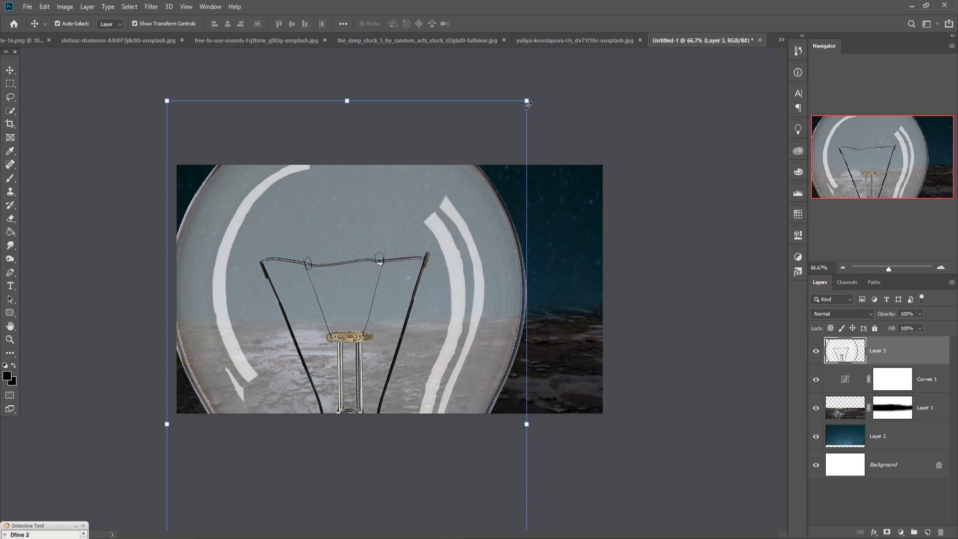
# Scale the bulb to about 39% and stand it centred on the ground
pyautogui.moveTo(528, 104); pyautogui.dragTo(349, 420)
pyautogui.moveTo(271, 487); pyautogui.dragTo(383, 221)
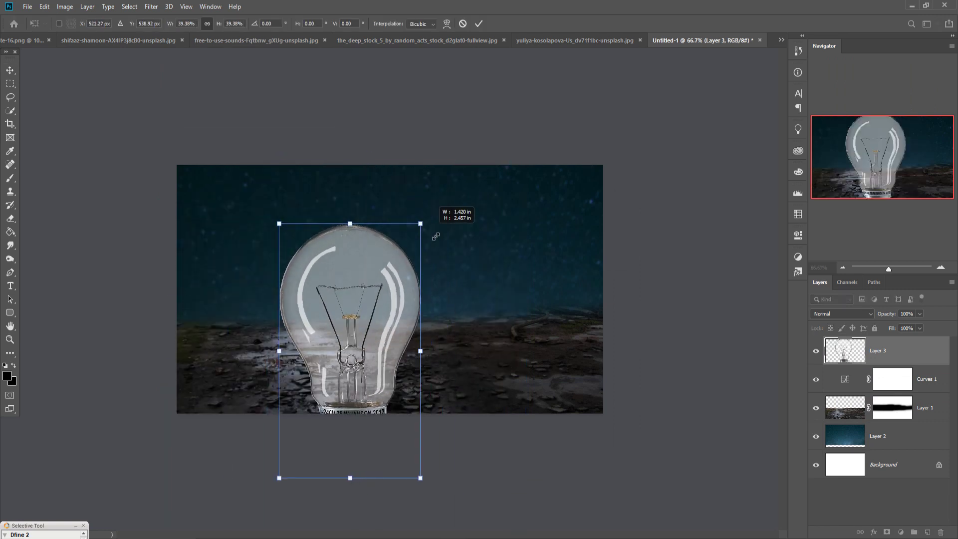
pyautogui.moveTo(462, 158); pyautogui.dragTo(421, 228)
pyautogui.moveTo(360, 339); pyautogui.dragTo(396, 293)
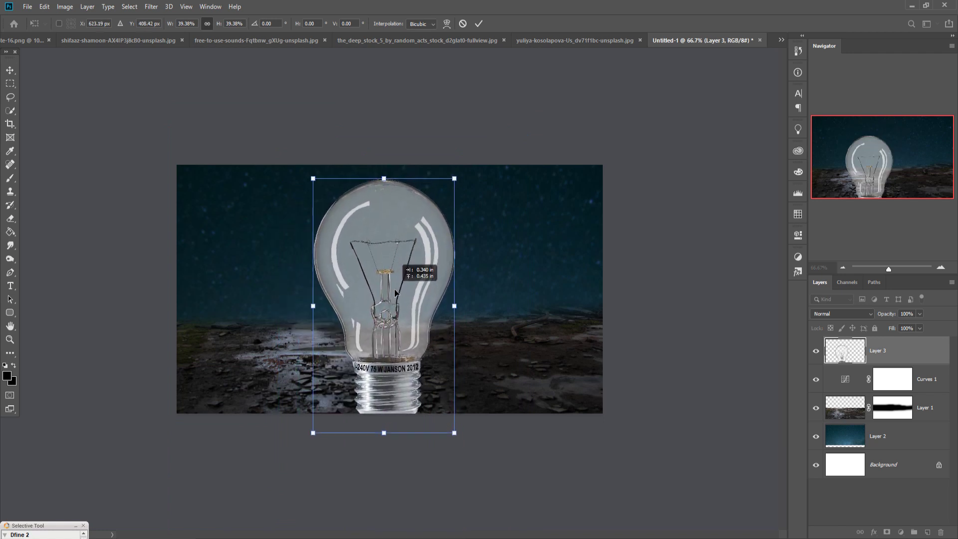
pyautogui.click(478, 24)
pyautogui.moveTo(459, 183); pyautogui.dragTo(445, 209)
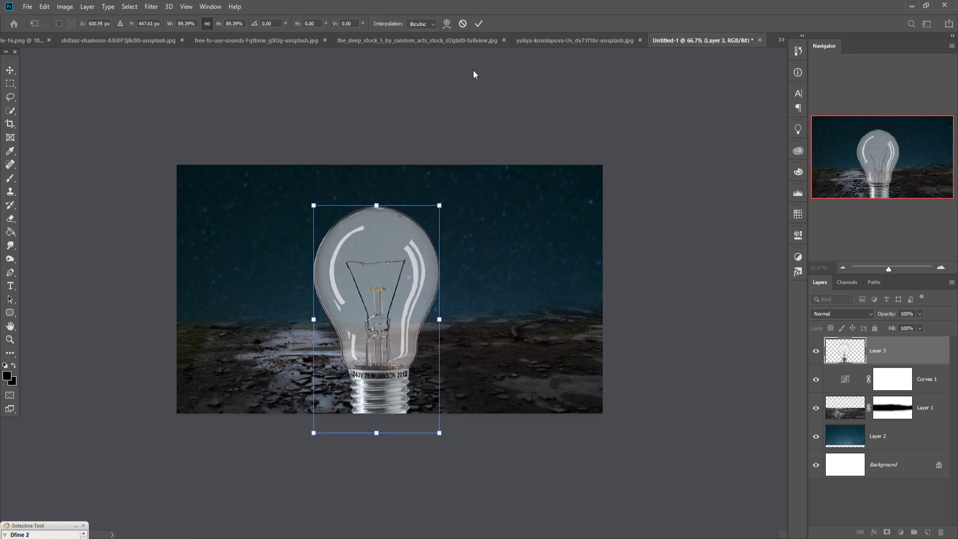
# Add a layer mask to Layer 3 and paint out the bottom of the bulb's base
pyautogui.click(480, 25)
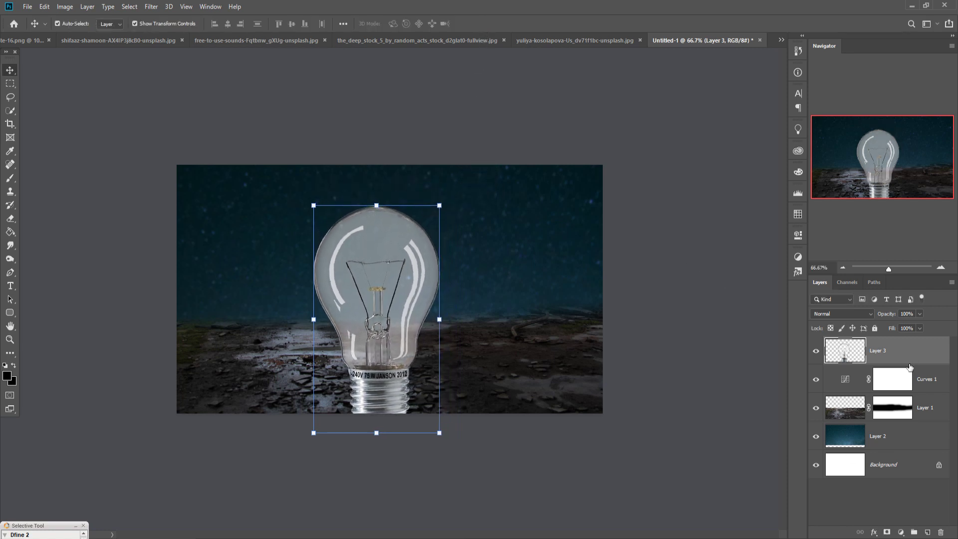
pyautogui.click(887, 532)
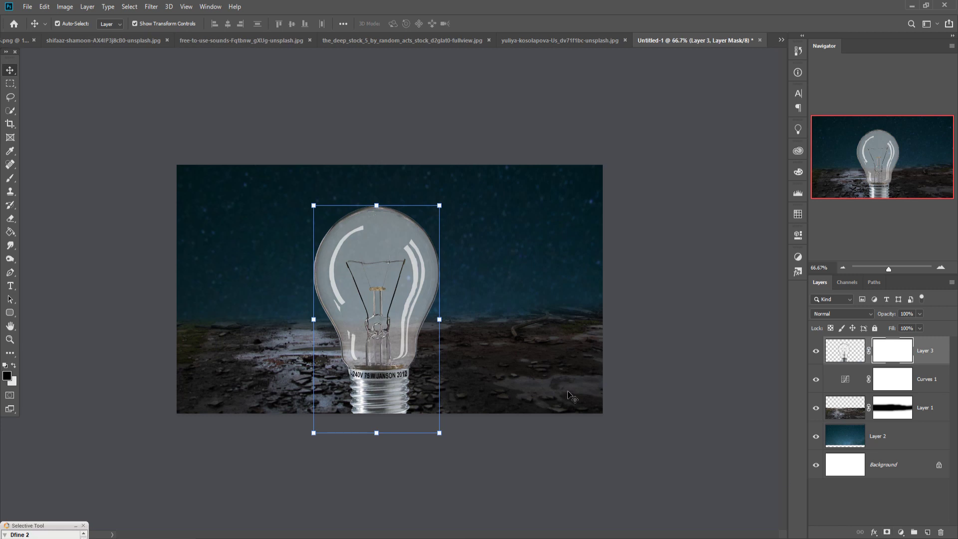
pyautogui.click(9, 180)
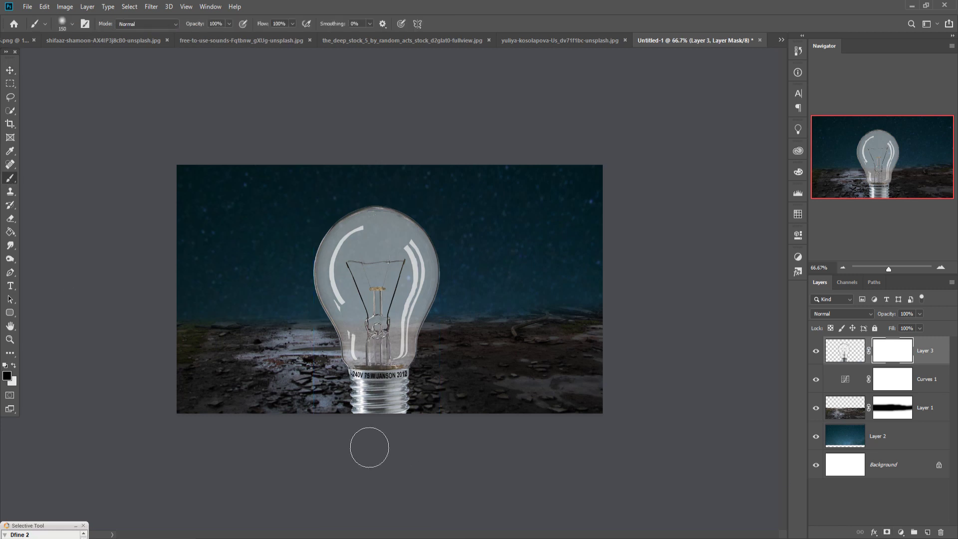
pyautogui.moveTo(342, 450)
pyautogui.mouseDown()
pyautogui.moveTo(479, 455)
pyautogui.moveTo(310, 452)
pyautogui.moveTo(511, 451)
pyautogui.moveTo(282, 440)
pyautogui.moveTo(483, 436)
pyautogui.moveTo(387, 438)
pyautogui.mouseUp()
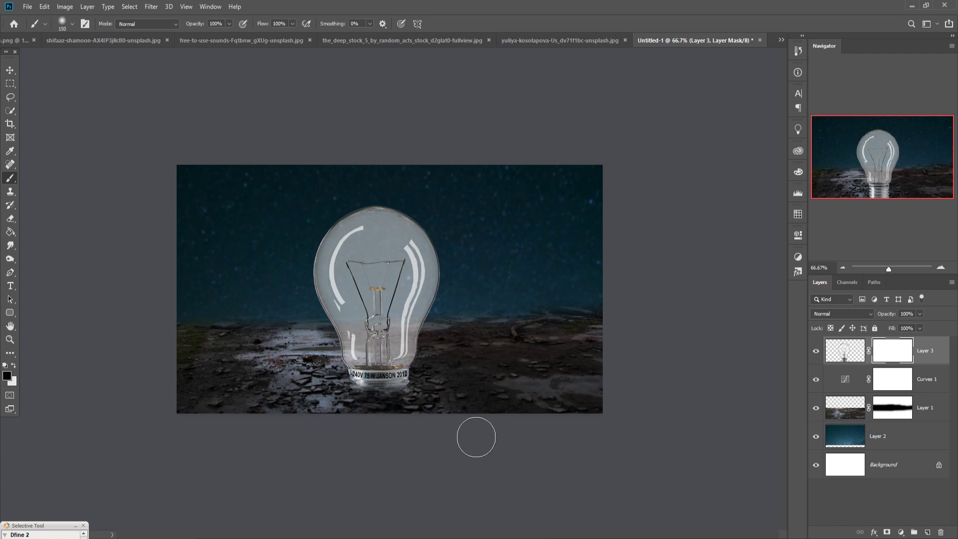
pyautogui.moveTo(411, 430); pyautogui.dragTo(492, 430)
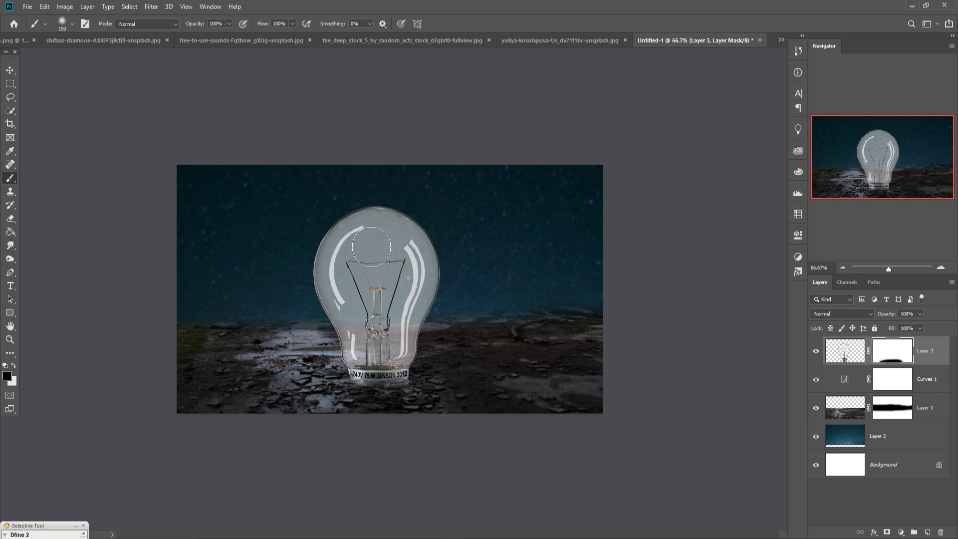
pyautogui.click(9, 72)
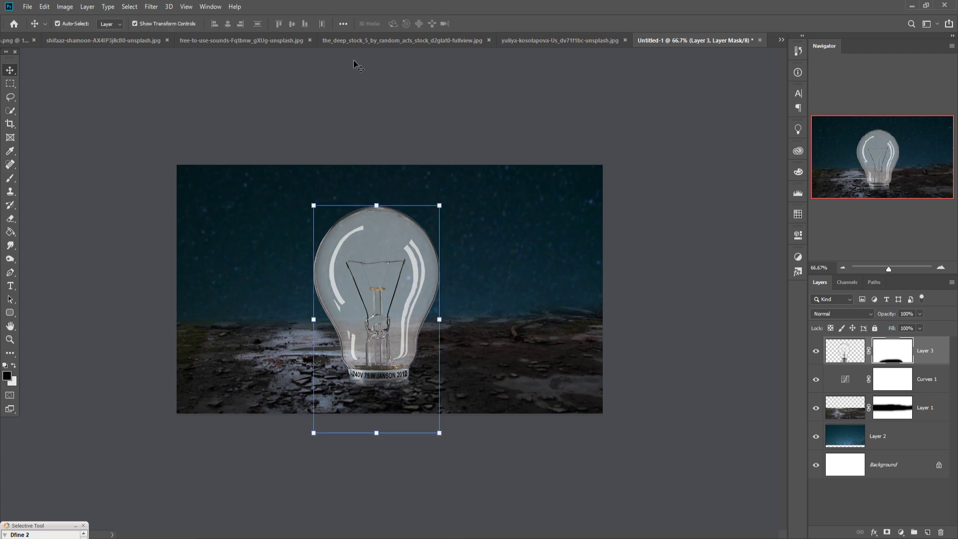
# Copy the stingray photo into the composite as Layer 4 and clip it to the bulb
pyautogui.click(364, 43)
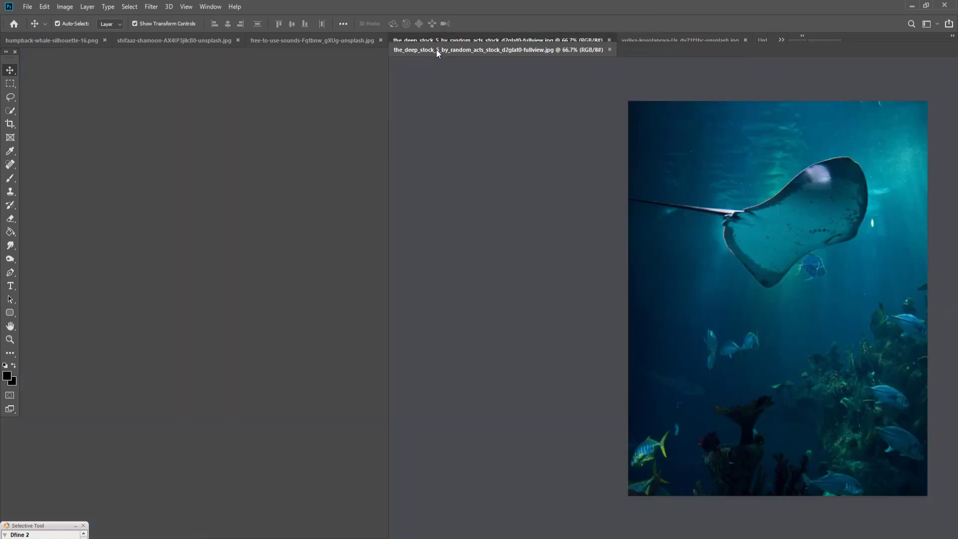
pyautogui.moveTo(436, 40); pyautogui.dragTo(436, 50)
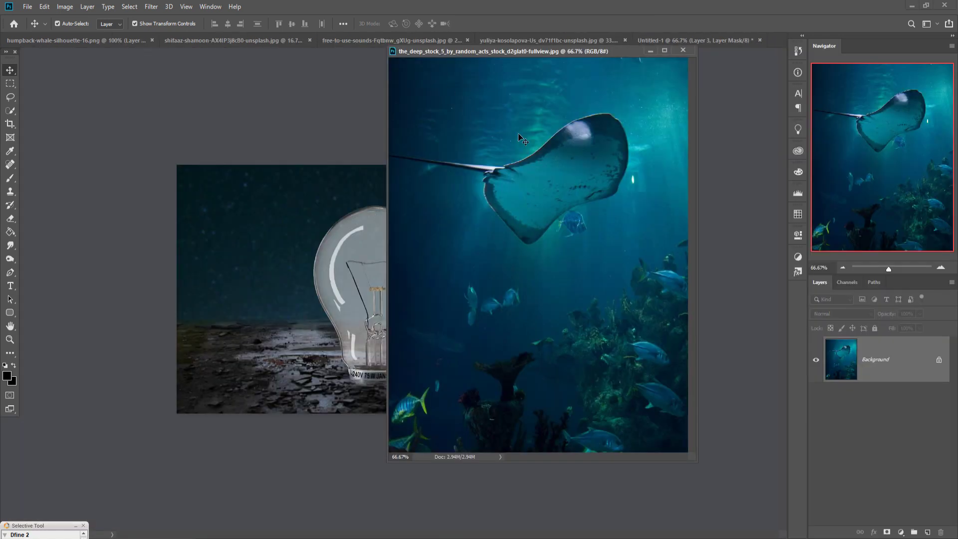
pyautogui.moveTo(518, 133); pyautogui.dragTo(368, 217)
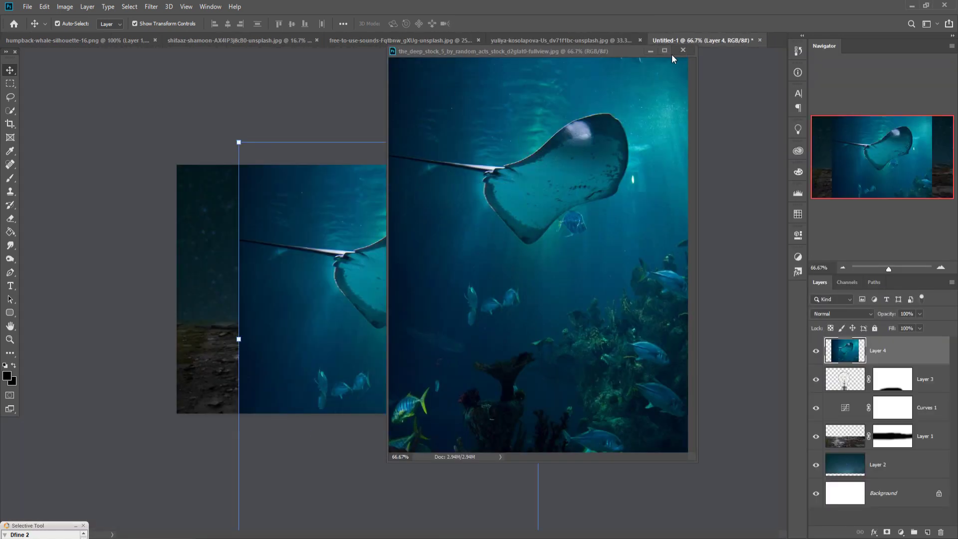
pyautogui.click(651, 51)
pyautogui.rightClick(912, 353)
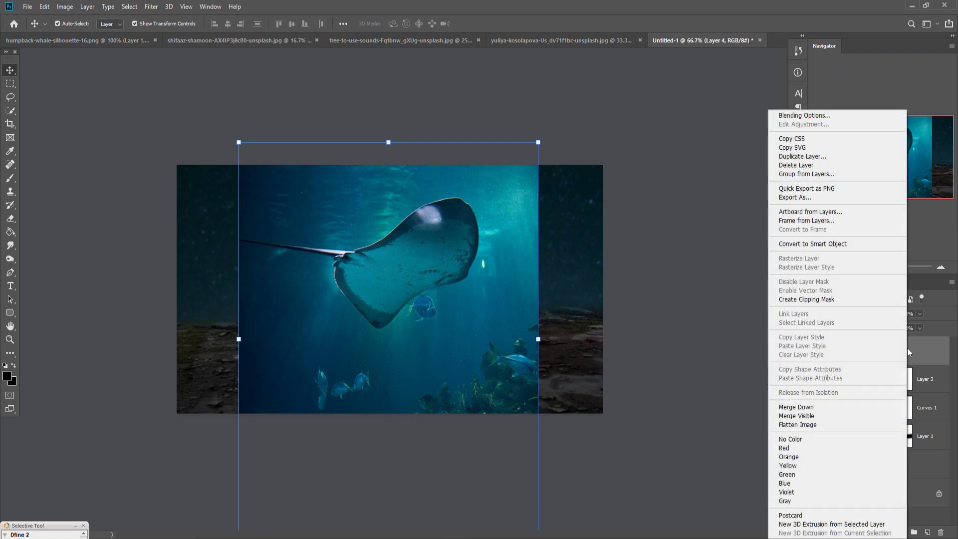
pyautogui.click(824, 301)
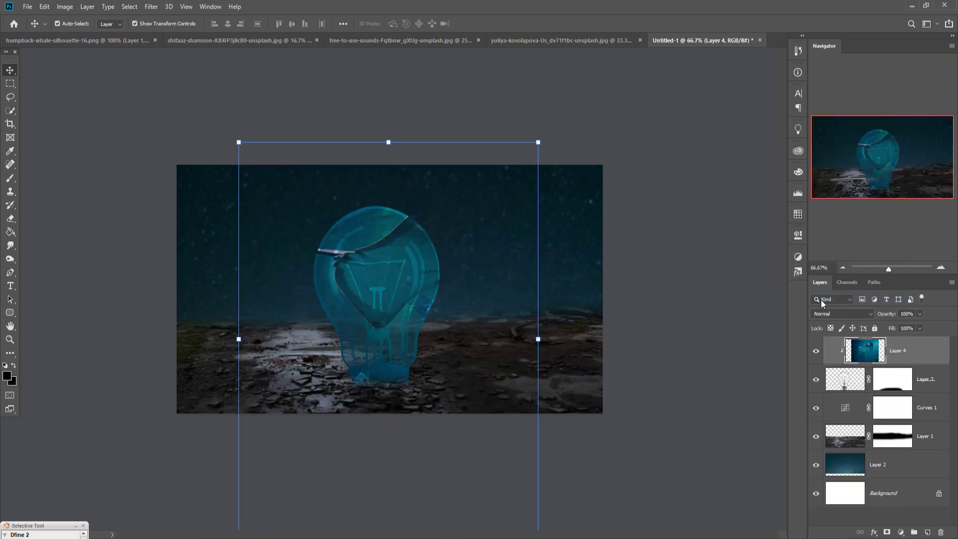
# Scale the stingray image to about 43% so it fills the bulb's glass
pyautogui.moveTo(545, 145)
pyautogui.mouseDown()
pyautogui.moveTo(346, 404)
pyautogui.moveTo(365, 370)
pyautogui.mouseUp()
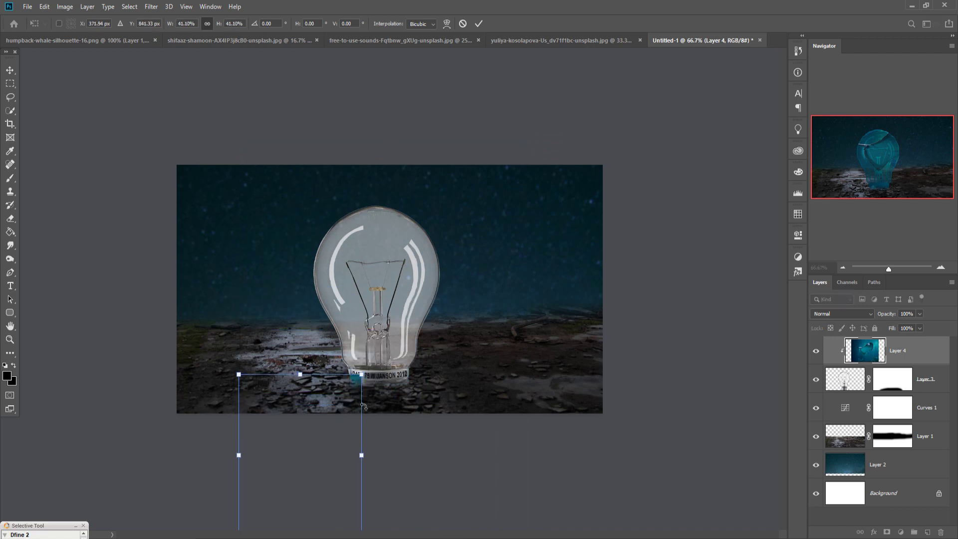
pyautogui.moveTo(347, 416); pyautogui.dragTo(424, 251)
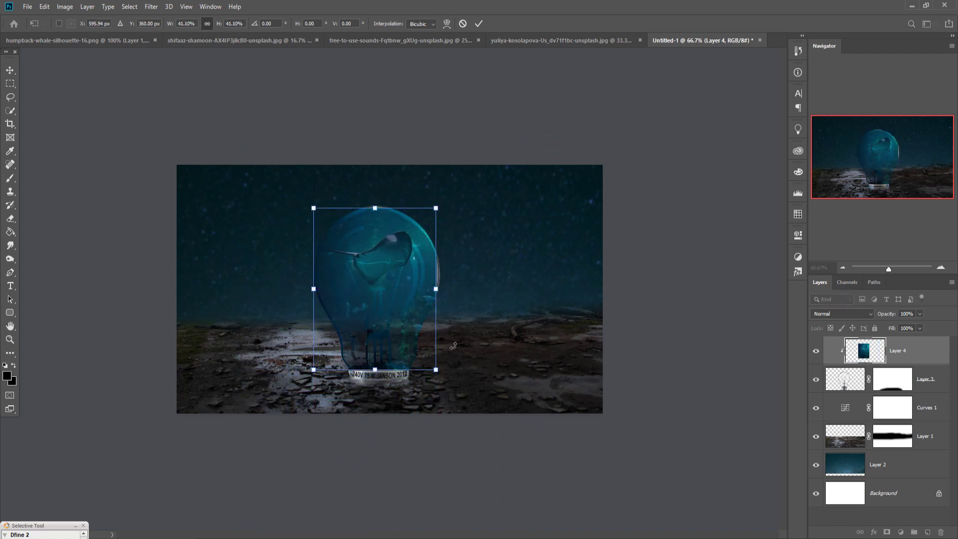
pyautogui.moveTo(443, 373); pyautogui.dragTo(447, 378)
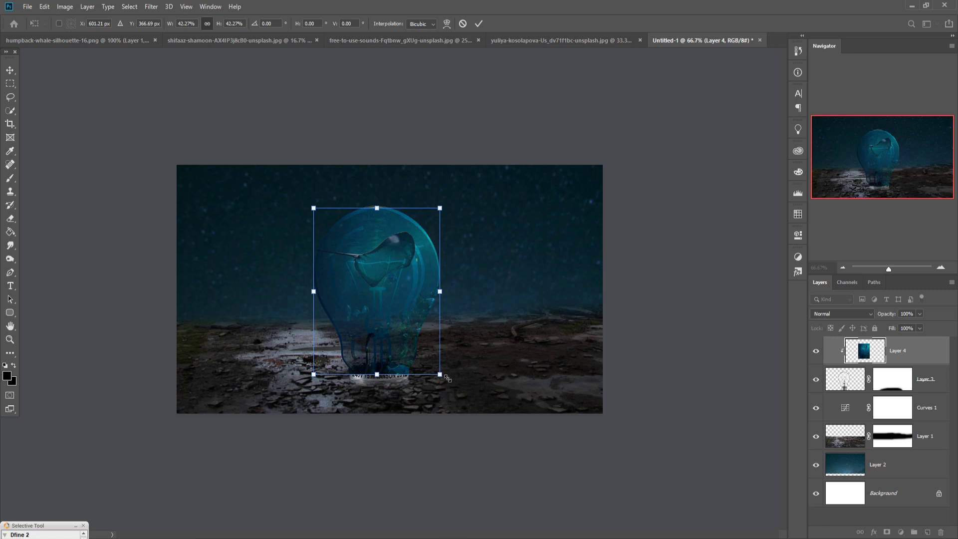
pyautogui.moveTo(384, 214); pyautogui.dragTo(383, 211)
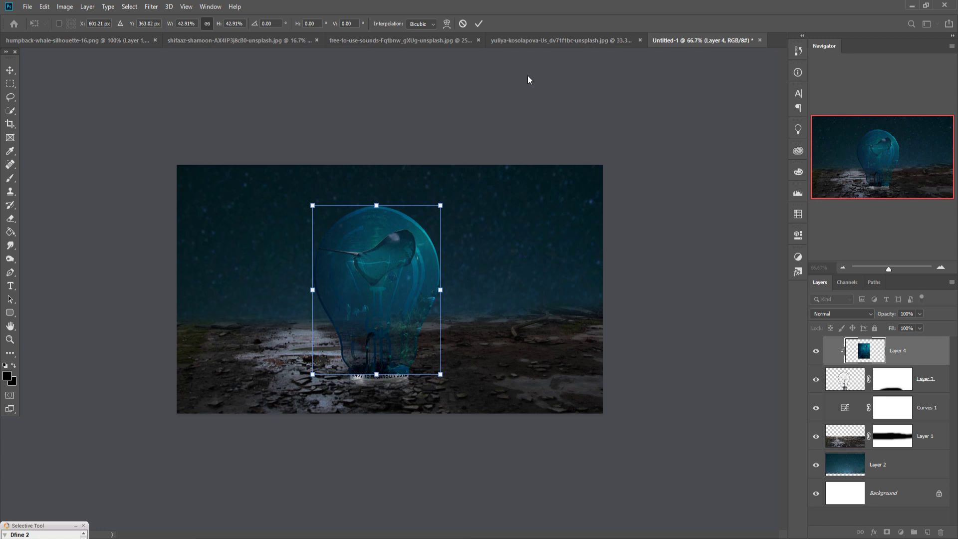
pyautogui.click(479, 24)
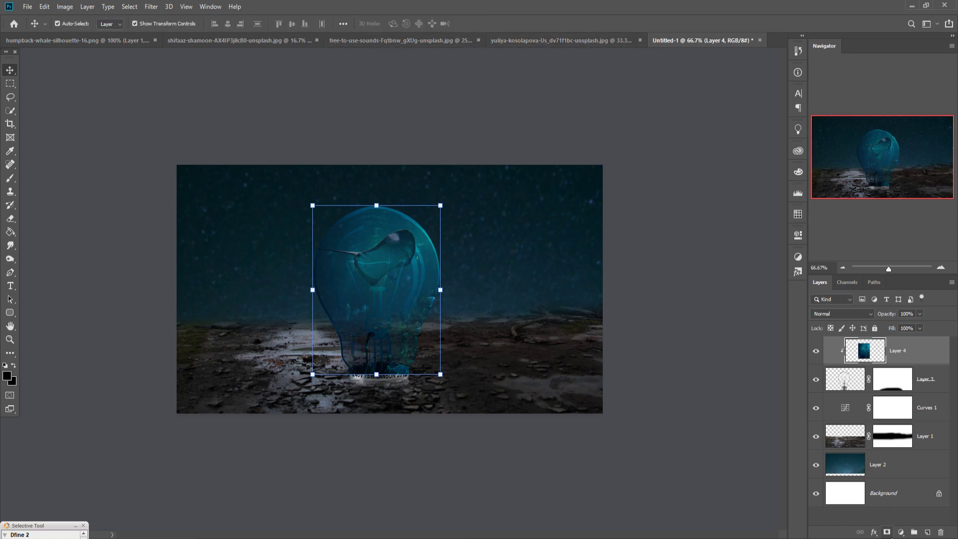
# Add a layer mask to Layer 4 and paint black over the bulb's labelled base
pyautogui.click(887, 532)
pyautogui.click(10, 180)
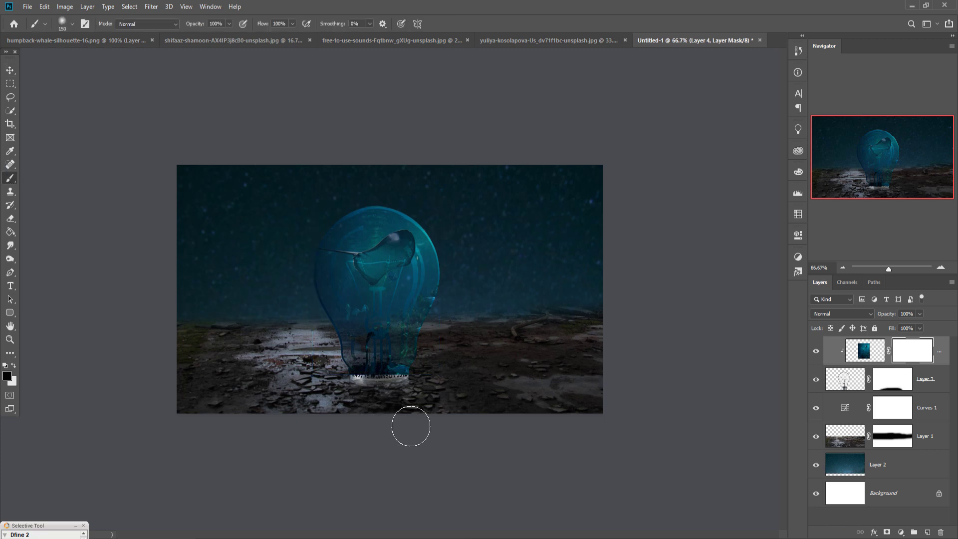
pyautogui.press('[')
pyautogui.press('[')
pyautogui.press('[')
pyautogui.press('[')
pyautogui.press('[')
pyautogui.moveTo(419, 382)
pyautogui.mouseDown()
pyautogui.moveTo(343, 377)
pyautogui.moveTo(419, 380)
pyautogui.mouseUp()
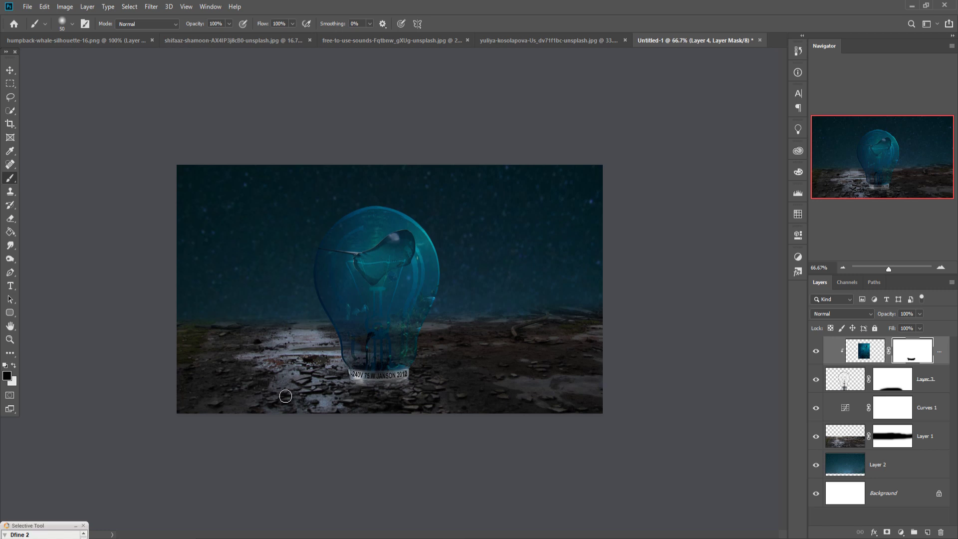
pyautogui.click(10, 70)
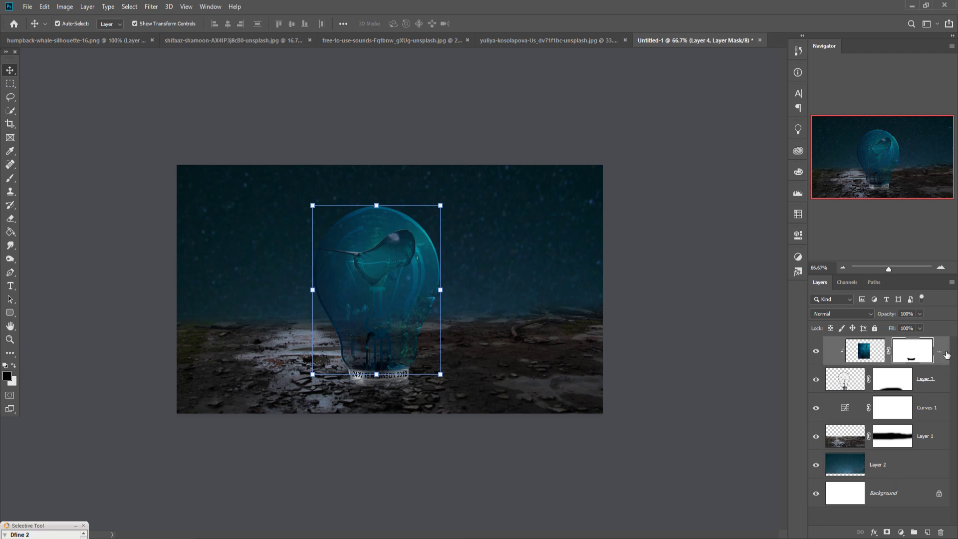
# Enlarge the brush to 200, adjust its opacity, then reselect the stingray layer
pyautogui.hotkey('ctrl', '2')
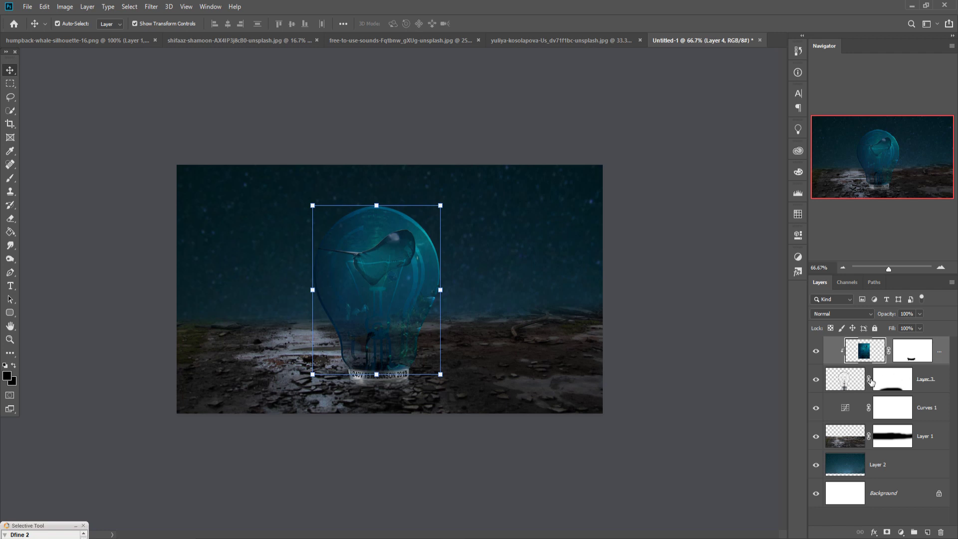
pyautogui.click(850, 382)
pyautogui.click(10, 179)
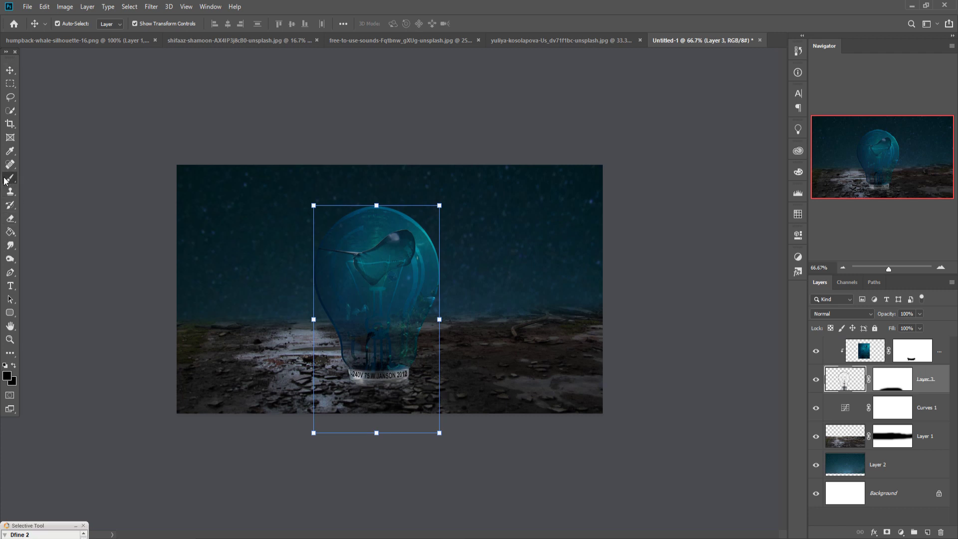
pyautogui.press(']')
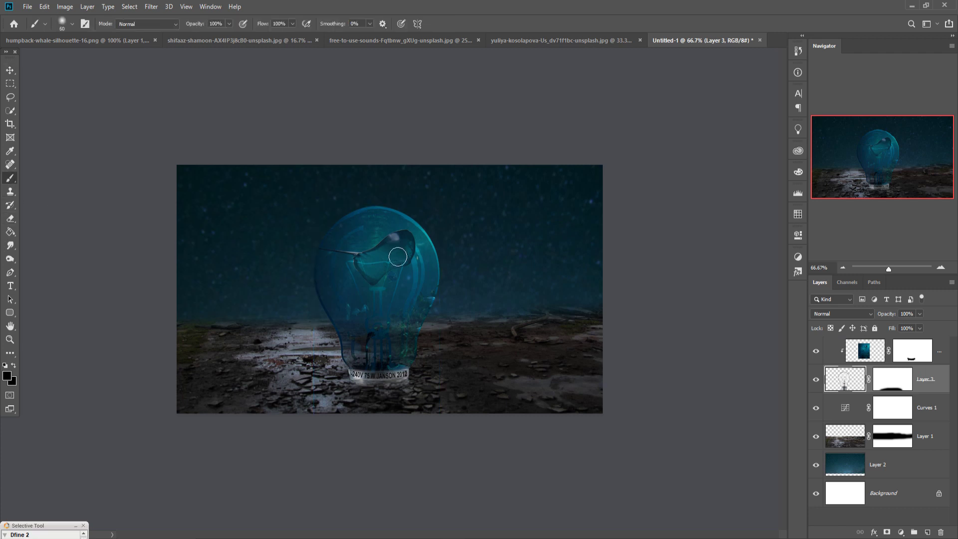
pyautogui.press(']')
pyautogui.press(']')
pyautogui.press(']')
pyautogui.press(']')
pyautogui.press(']')
pyautogui.press(']')
pyautogui.press(']')
pyautogui.click(229, 24)
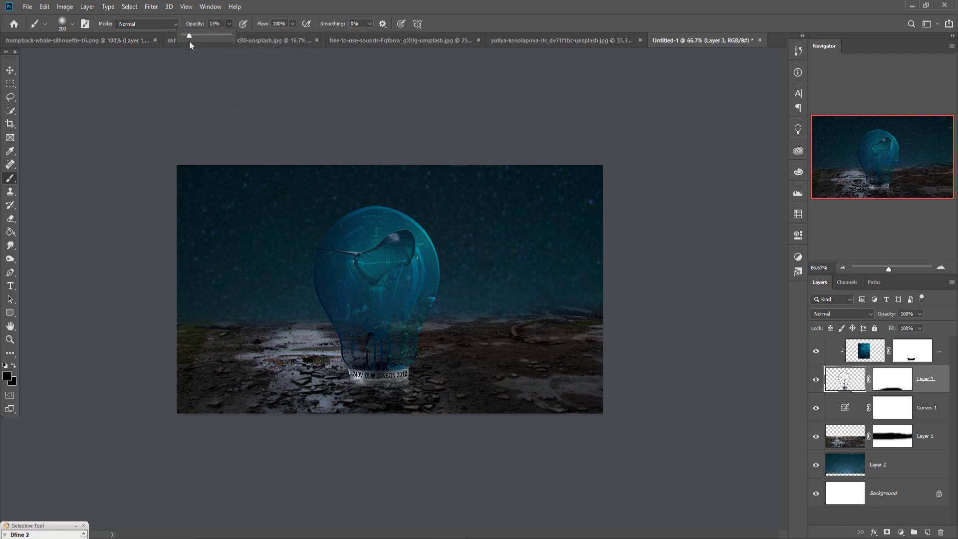
pyautogui.click(10, 72)
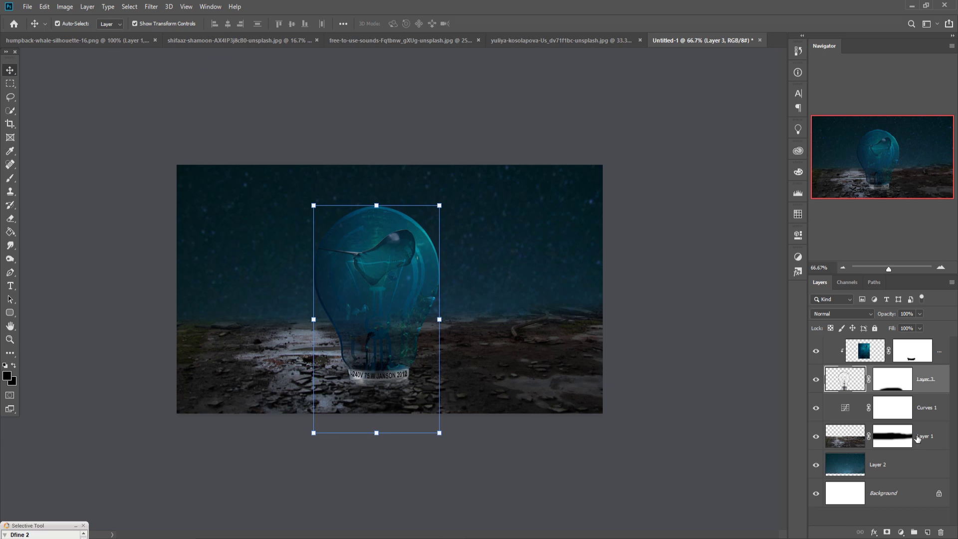
pyautogui.click(938, 356)
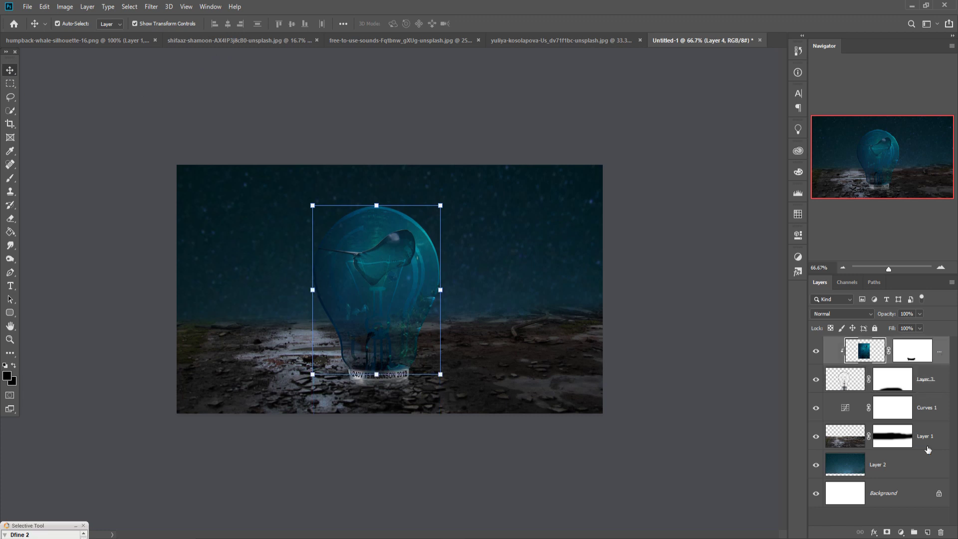
# Add a new layer clipped to the layers below and set the foreground colour to white
pyautogui.click(928, 532)
pyautogui.rightClick(897, 340)
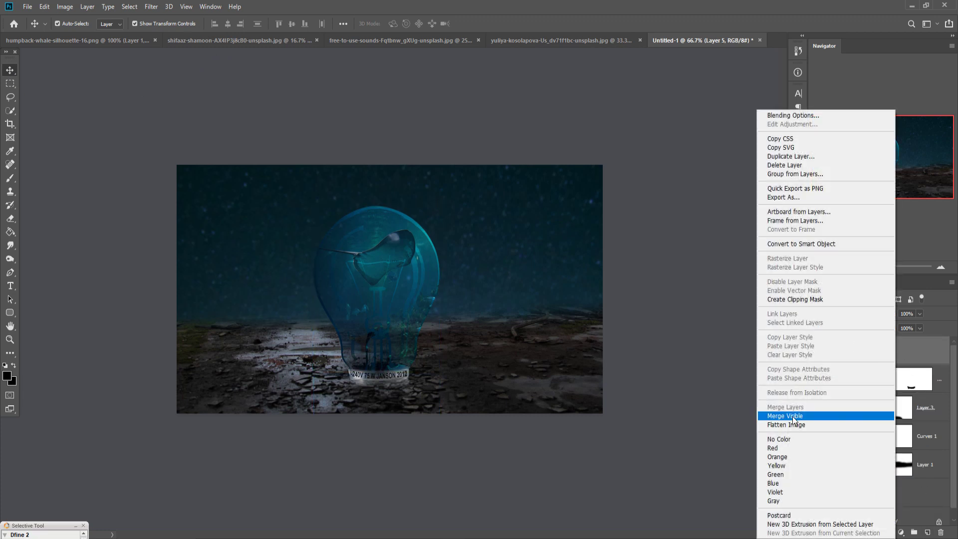
pyautogui.click(791, 299)
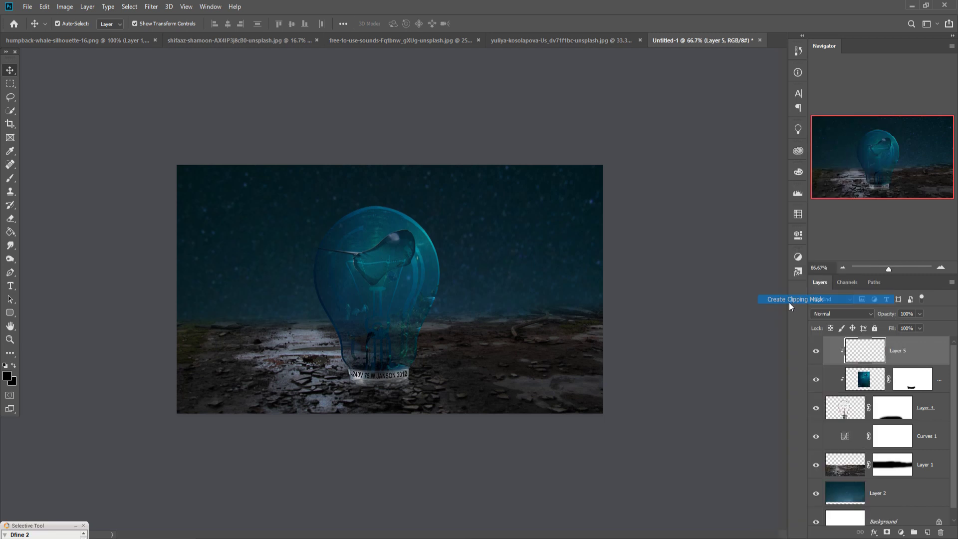
pyautogui.click(7, 180)
pyautogui.click(7, 375)
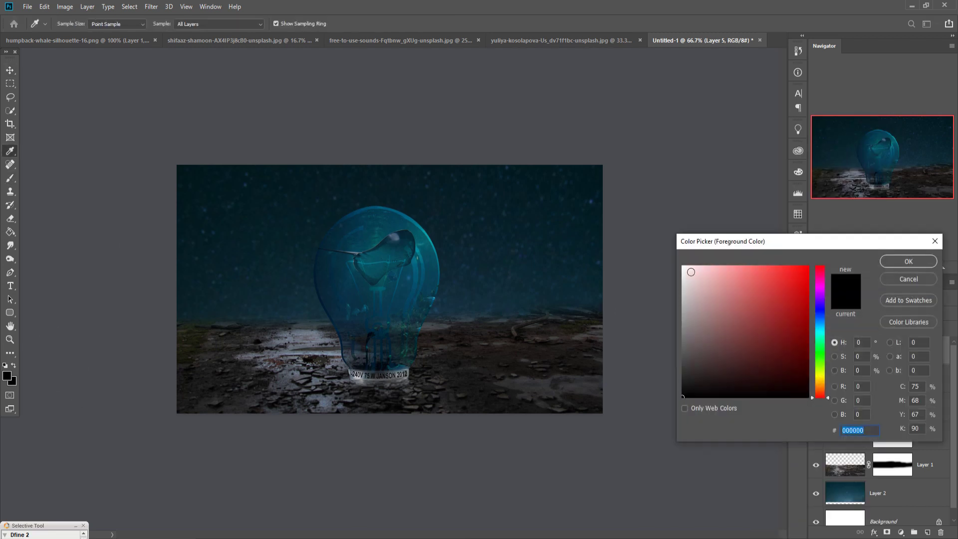
pyautogui.click(685, 268)
pyautogui.click(908, 261)
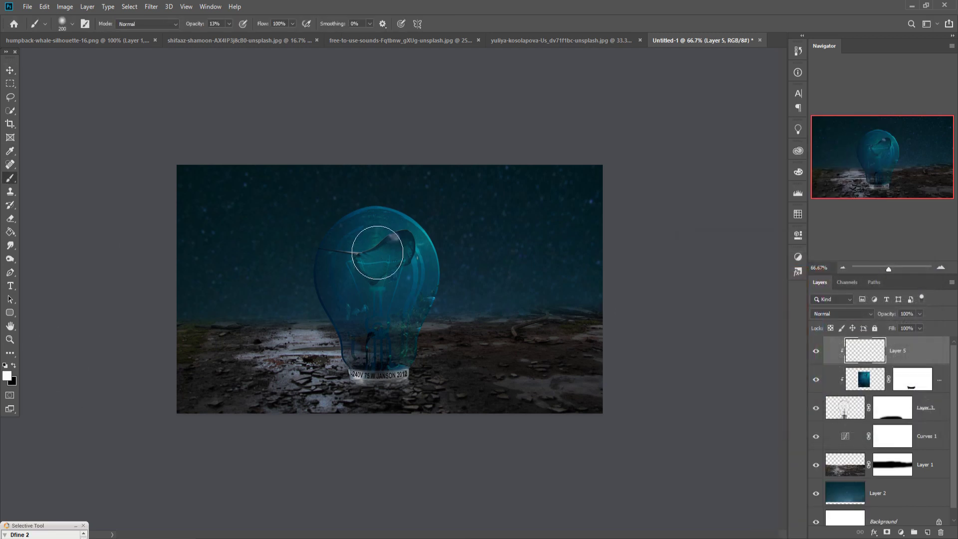
# Paint white highlights at 100% brush opacity along the bulb's top, left and right rim
pyautogui.click(421, 226)
pyautogui.click(229, 24)
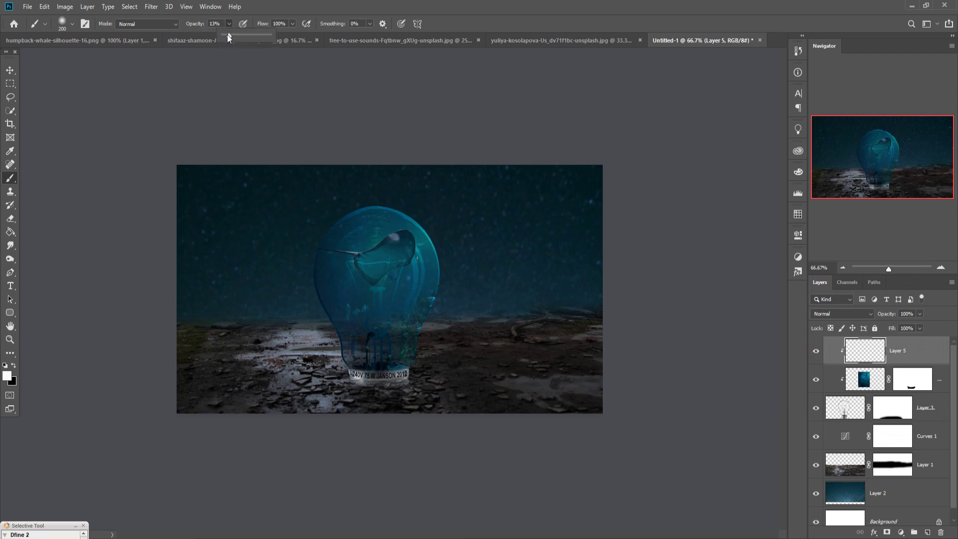
pyautogui.moveTo(229, 35); pyautogui.dragTo(300, 36)
pyautogui.moveTo(402, 219); pyautogui.dragTo(374, 212)
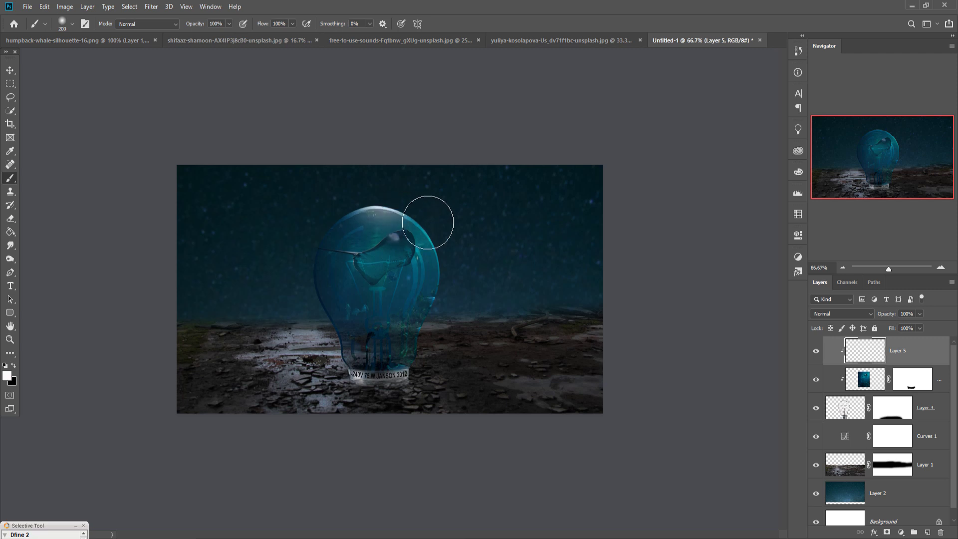
pyautogui.moveTo(477, 260)
pyautogui.mouseDown()
pyautogui.moveTo(475, 333)
pyautogui.moveTo(456, 394)
pyautogui.mouseUp()
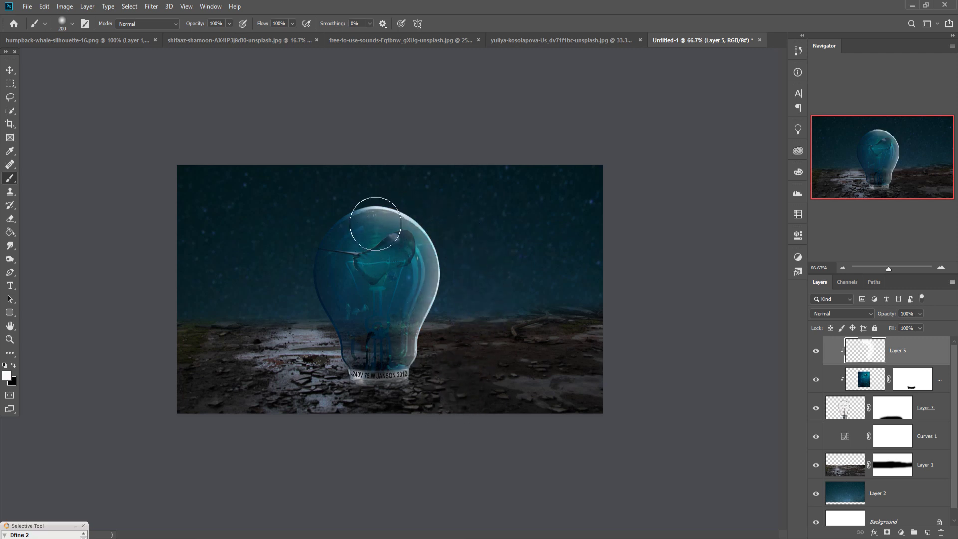
pyautogui.moveTo(380, 214)
pyautogui.mouseDown()
pyautogui.moveTo(347, 238)
pyautogui.moveTo(320, 300)
pyautogui.moveTo(353, 397)
pyautogui.mouseUp()
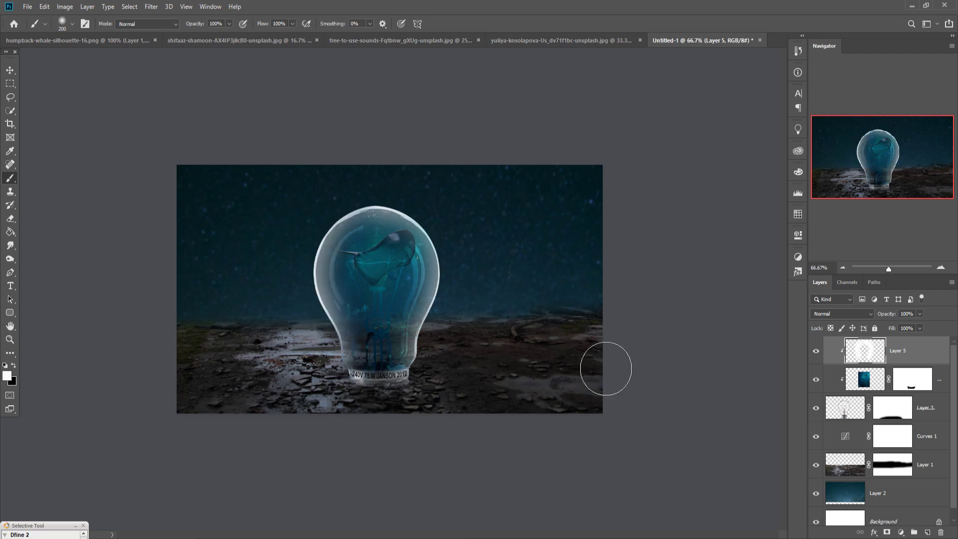
pyautogui.click(858, 317)
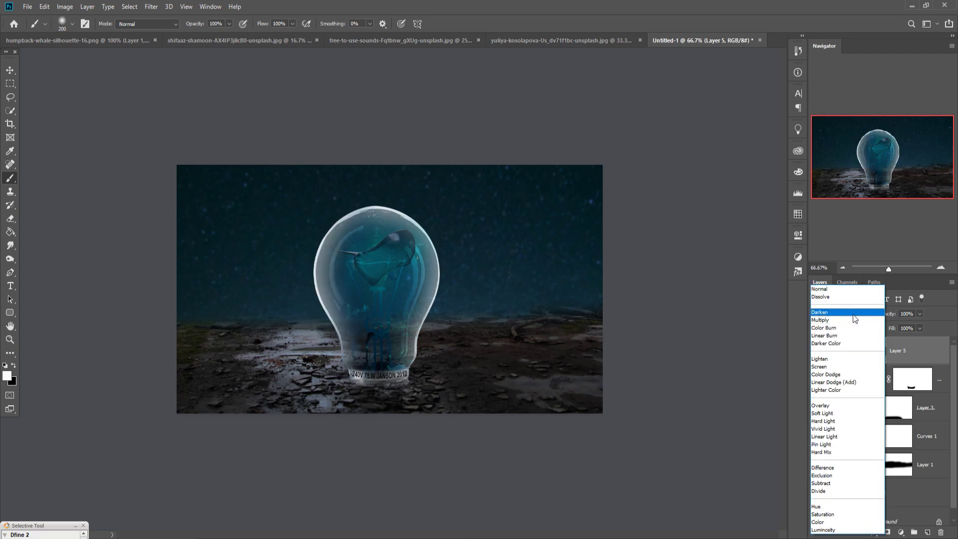
# Set Layer 5 to Overlay, duplicate it as Layer 5 copy, and brighten the lower bulb interior
pyautogui.click(827, 407)
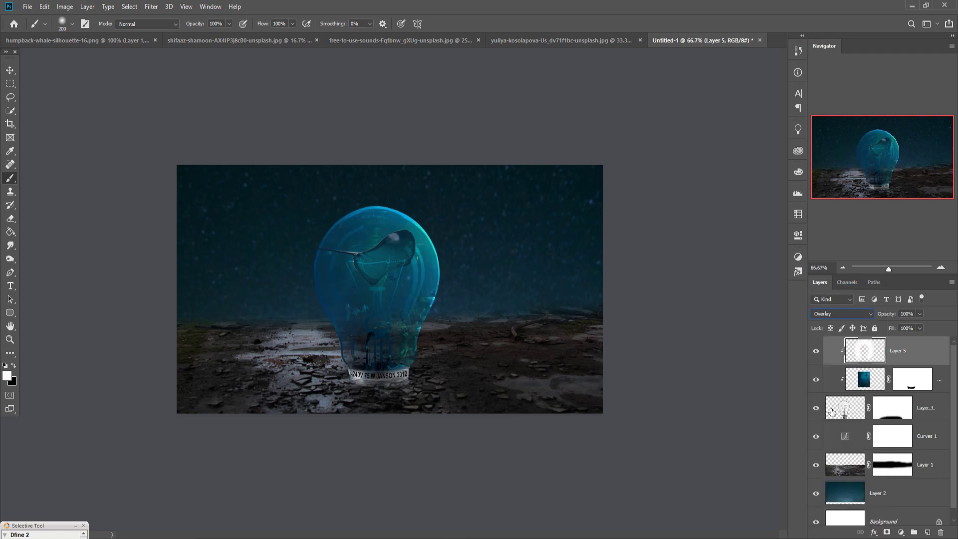
pyautogui.rightClick(912, 360)
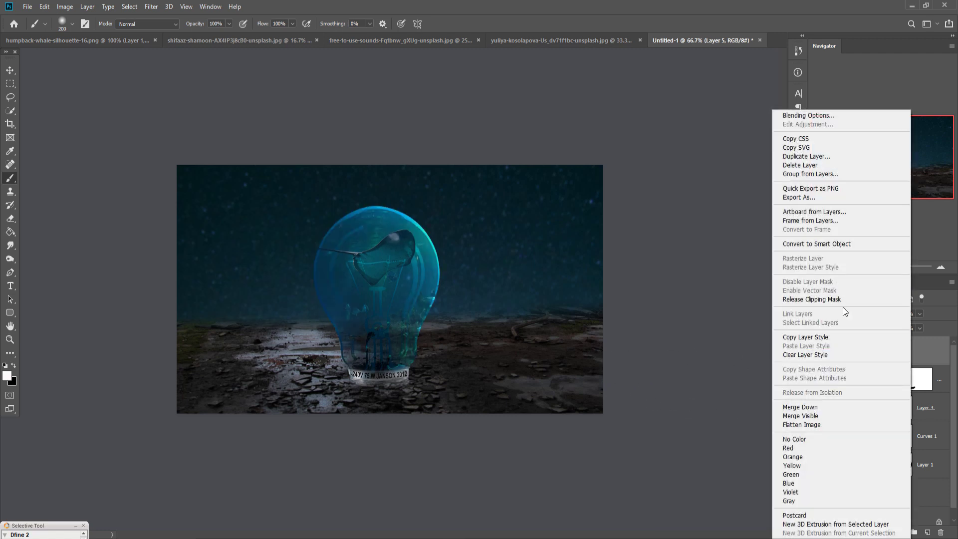
pyautogui.click(799, 165)
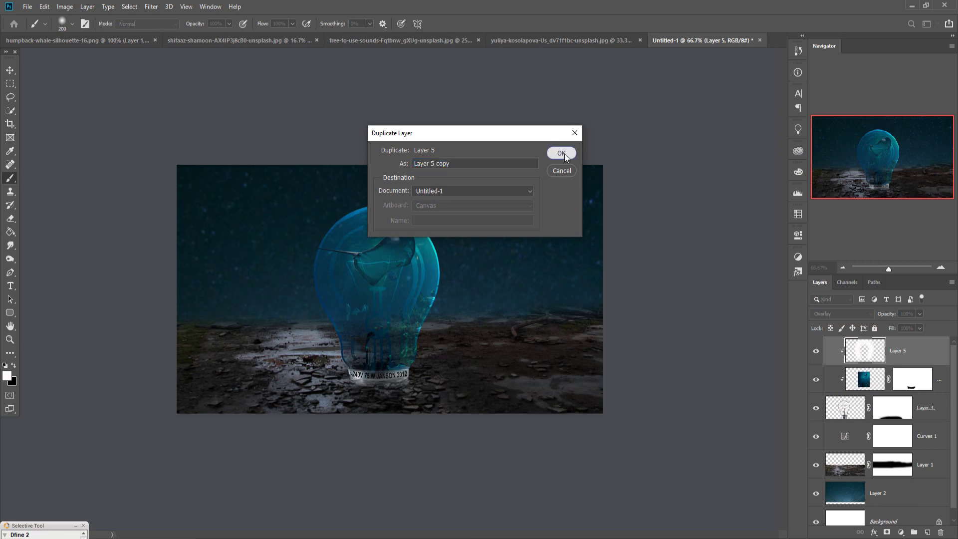
pyautogui.click(561, 152)
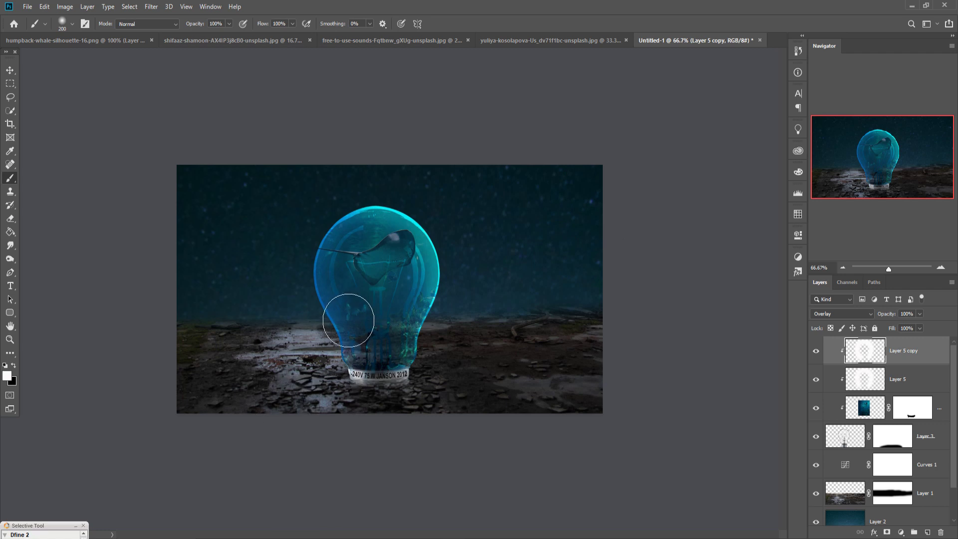
pyautogui.moveTo(351, 258); pyautogui.dragTo(366, 260)
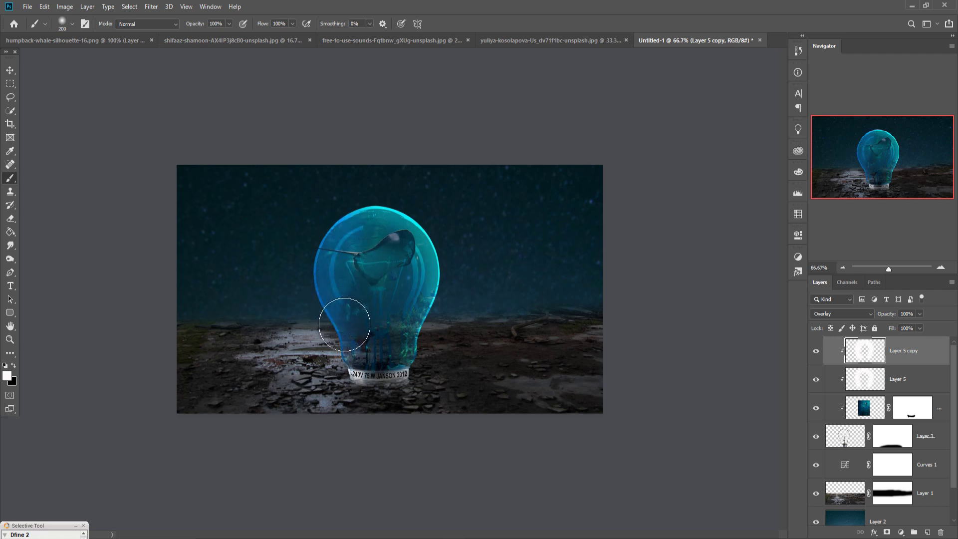
pyautogui.click(10, 69)
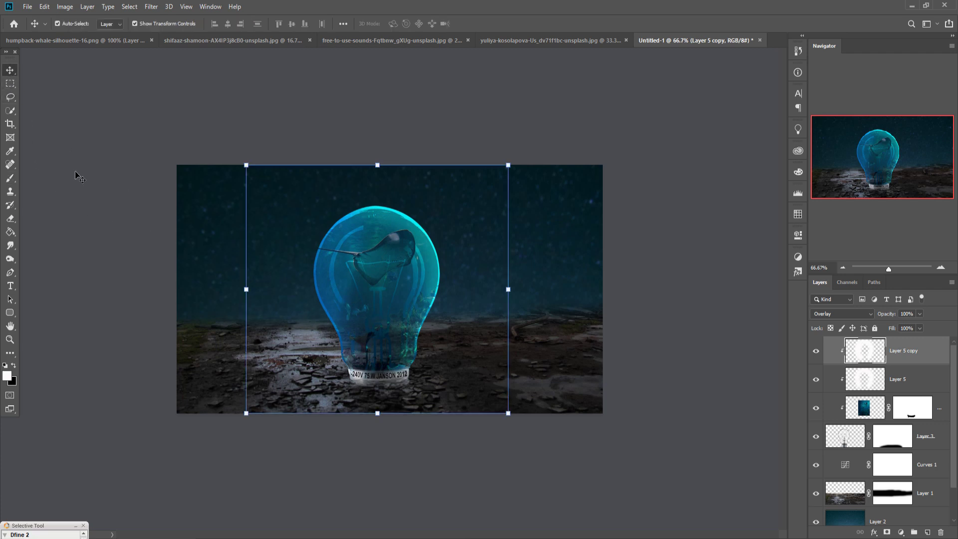
# Sample teal 0b8a8e from the bulb's glowing edge as the foreground colour, with the brush active
pyautogui.click(5, 379)
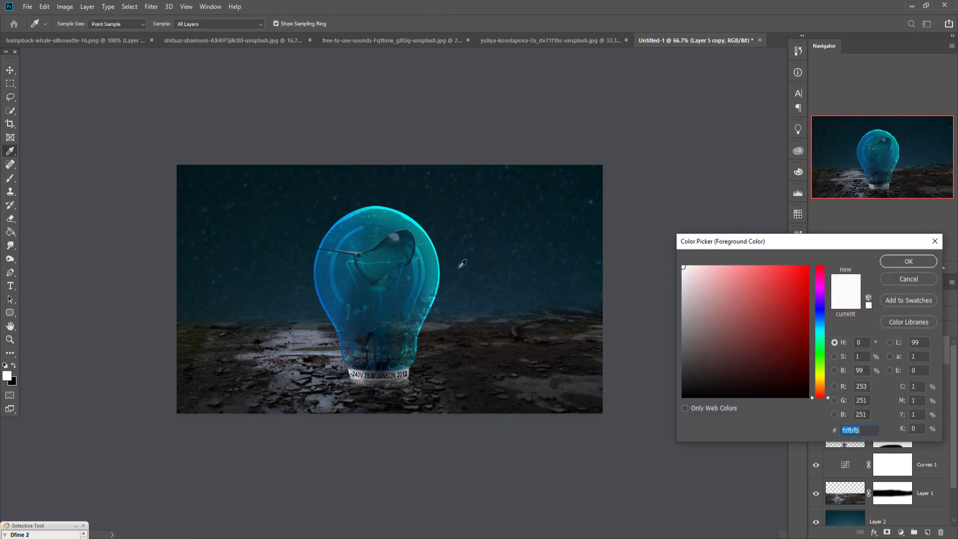
pyautogui.click(426, 241)
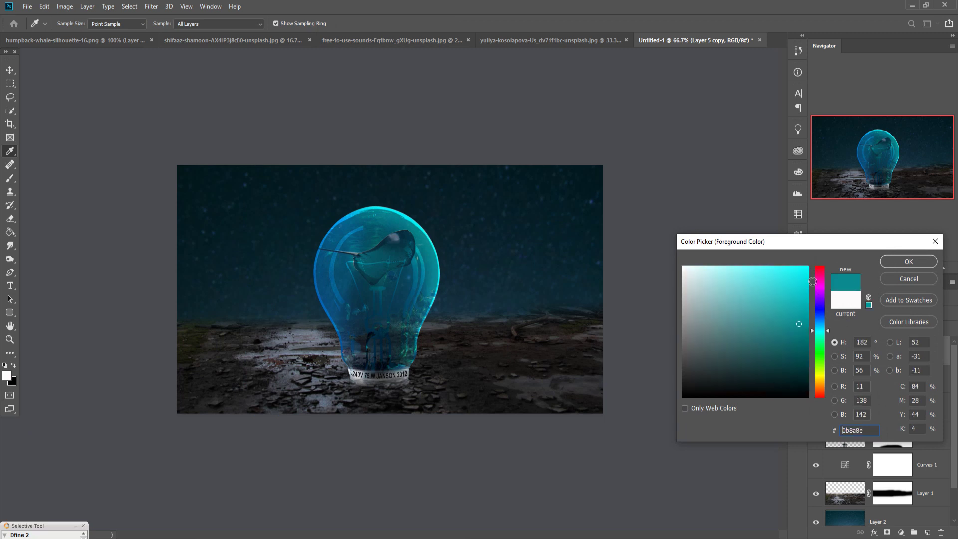
pyautogui.click(908, 261)
pyautogui.press('v')
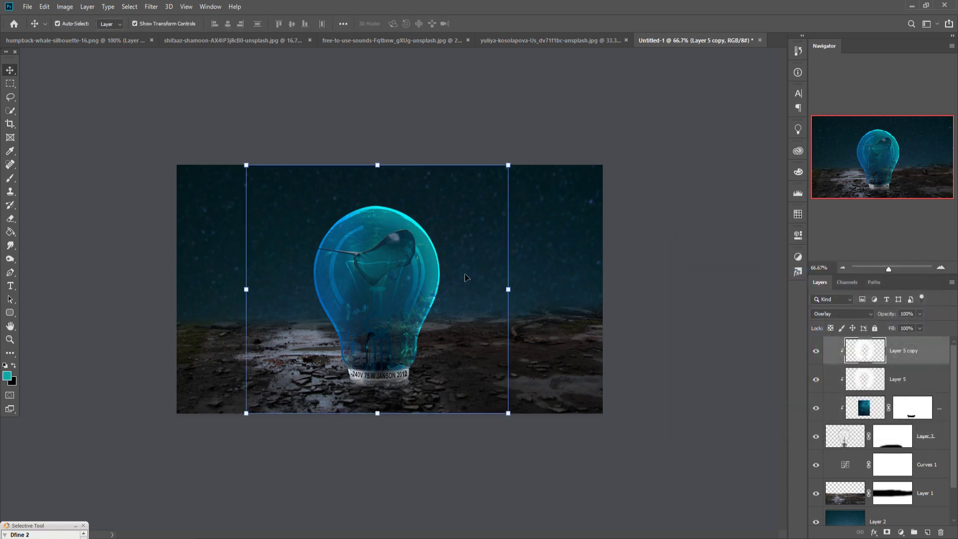
pyautogui.click(10, 178)
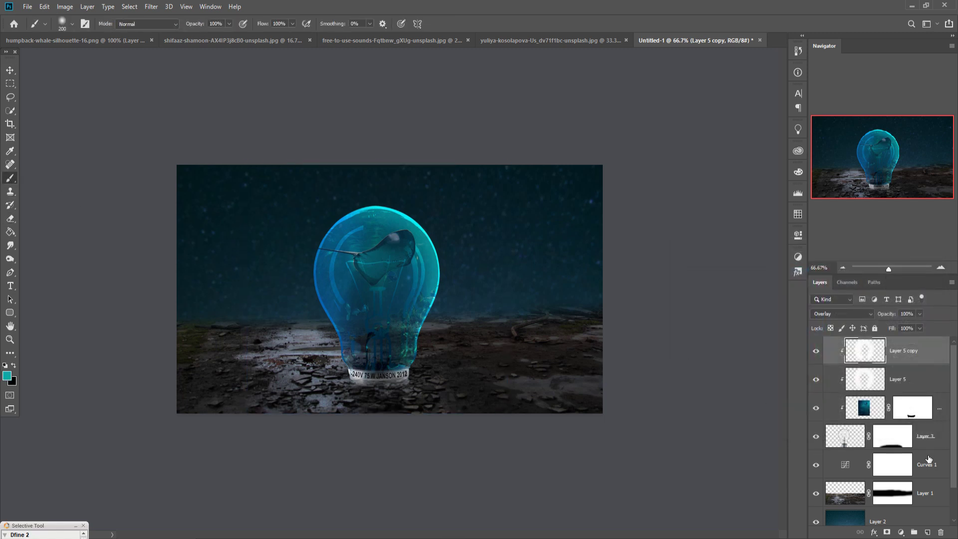
# Add a new layer above Curves 1 and paint a 500 px soft teal dab on the bulb
pyautogui.click(926, 473)
pyautogui.click(931, 535)
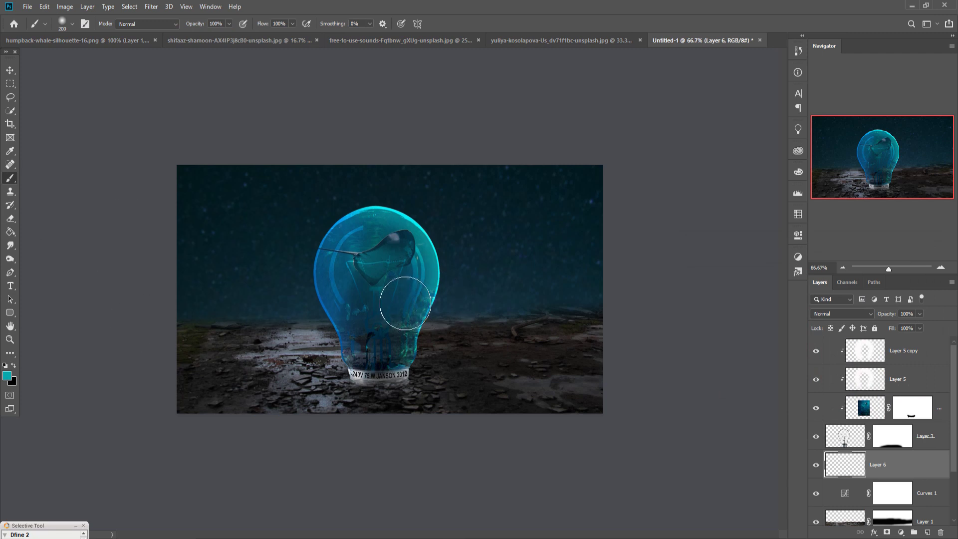
pyautogui.press(']')
pyautogui.press(']')
pyautogui.press(']')
pyautogui.press(']')
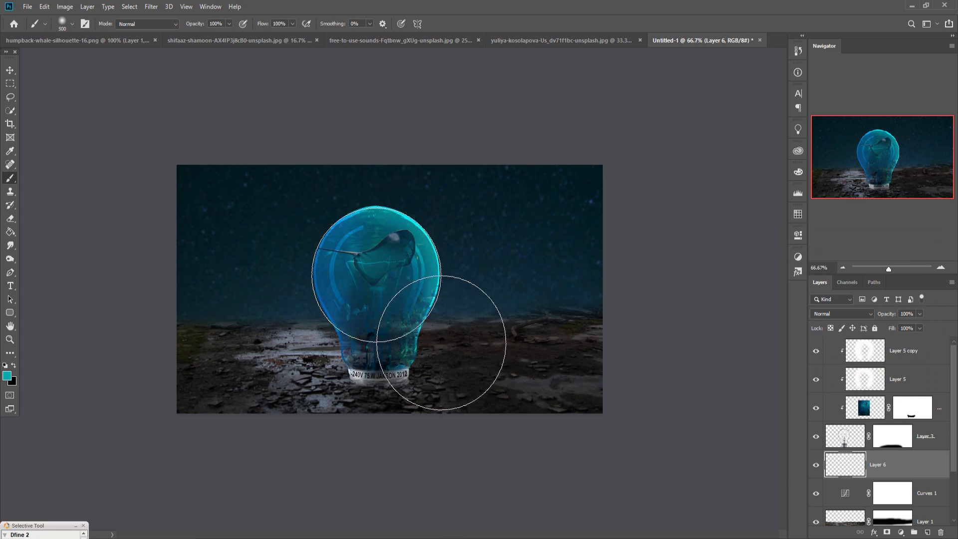
pyautogui.click(377, 274)
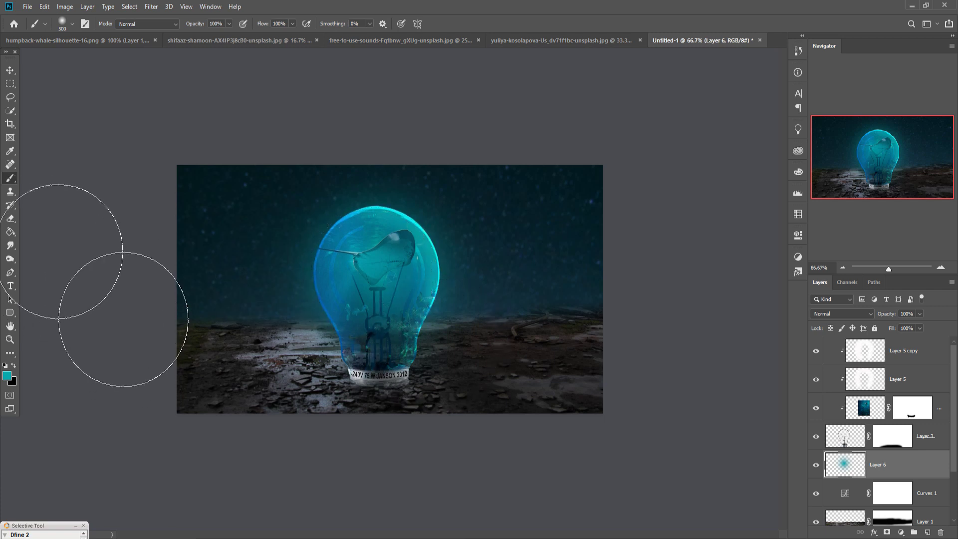
# Scale the teal glow up to about 104-110% and centre it behind the bulb
pyautogui.click(10, 72)
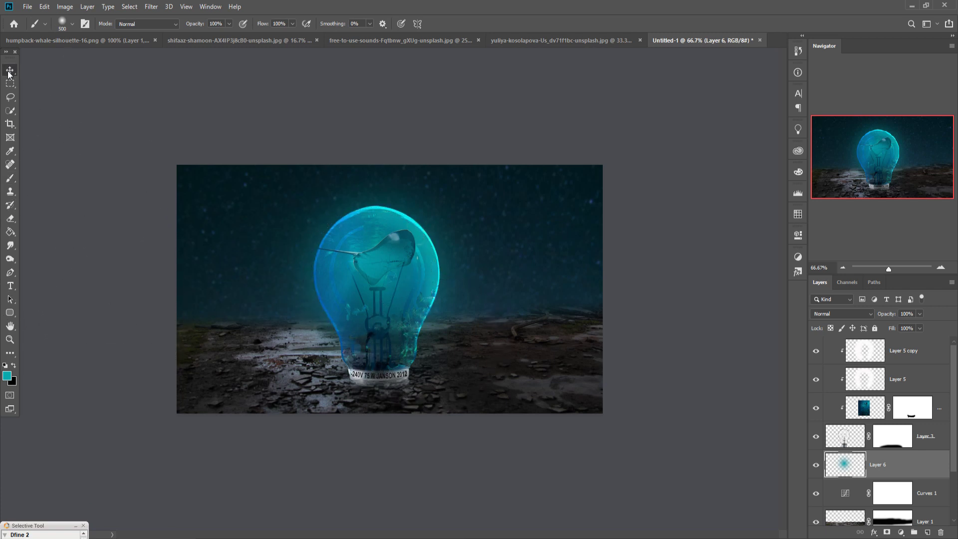
pyautogui.moveTo(384, 170); pyautogui.dragTo(395, 143)
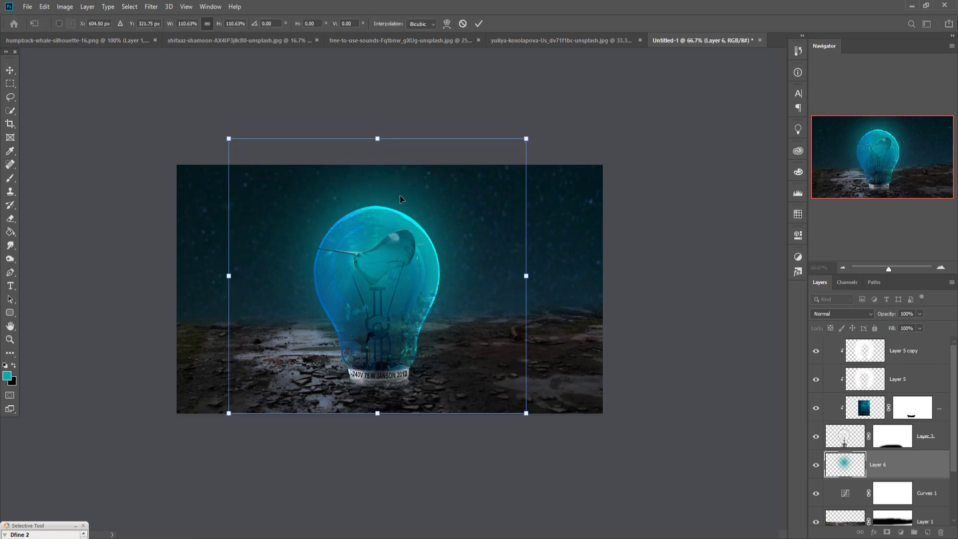
pyautogui.moveTo(401, 196); pyautogui.dragTo(399, 212)
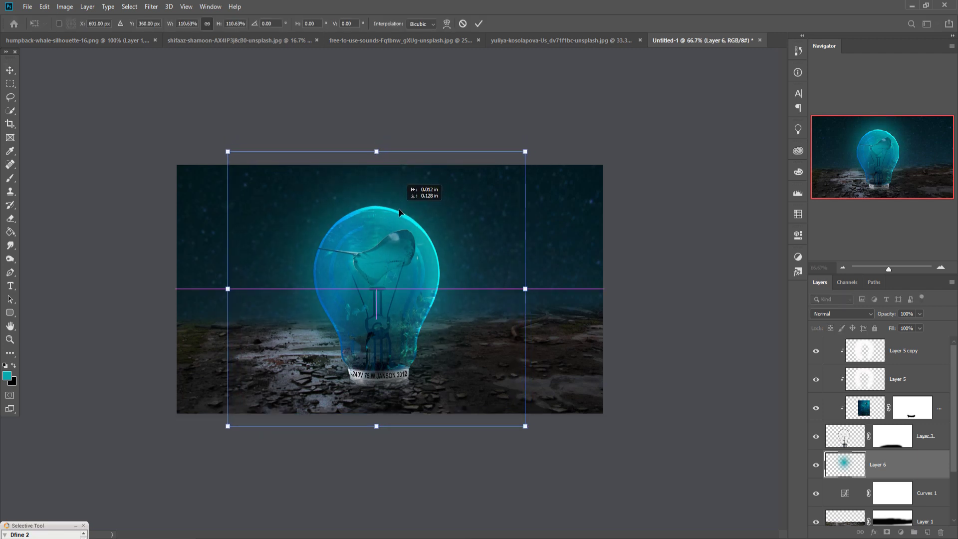
pyautogui.moveTo(400, 211); pyautogui.dragTo(401, 212)
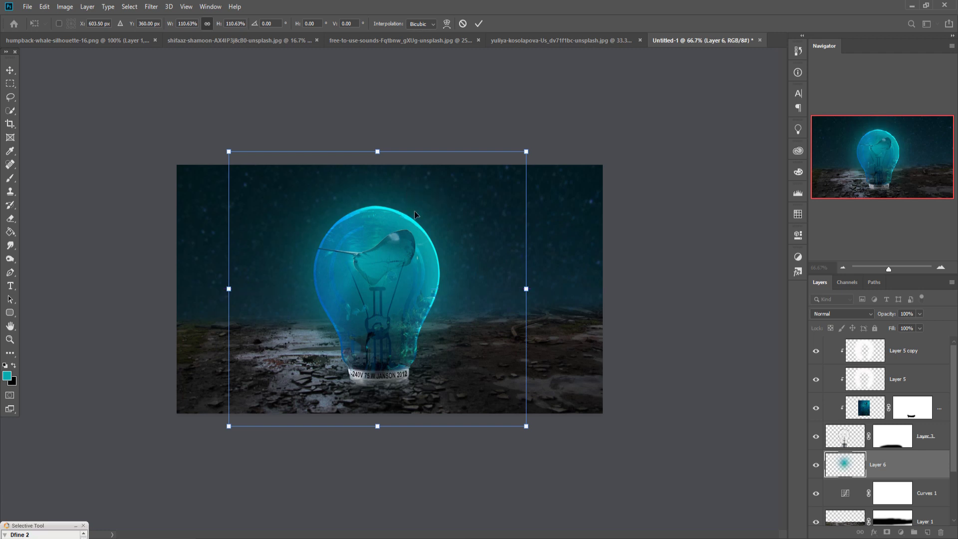
pyautogui.click(478, 24)
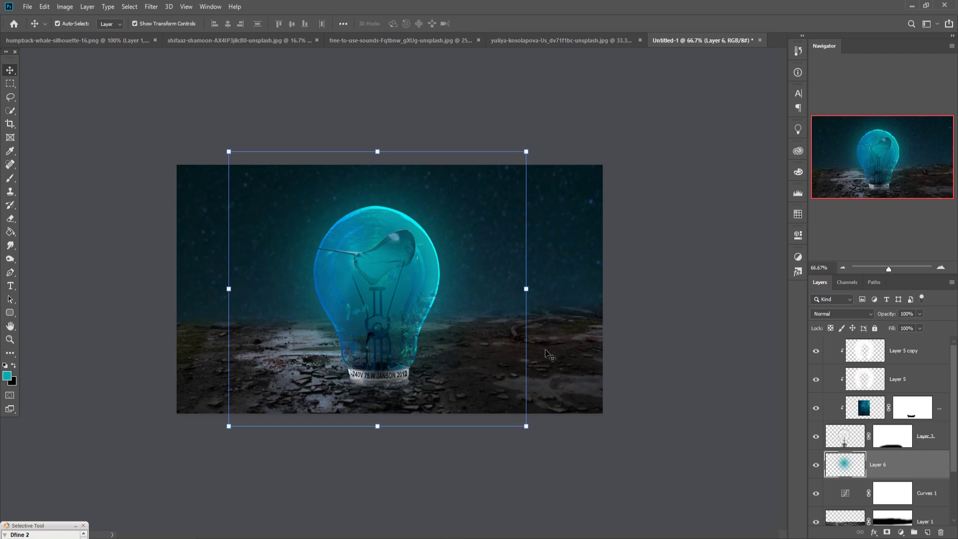
pyautogui.moveTo(534, 292); pyautogui.dragTo(537, 292)
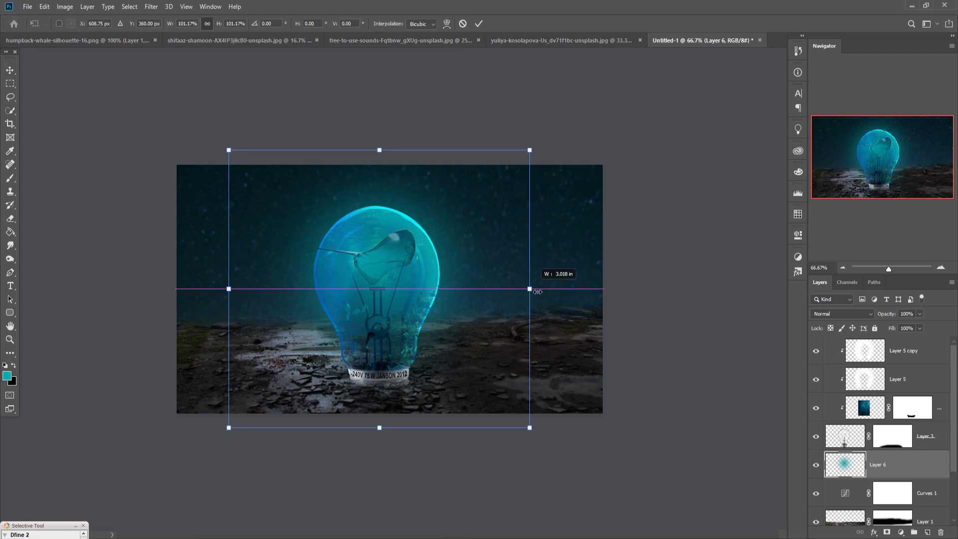
pyautogui.moveTo(231, 295); pyautogui.dragTo(222, 295)
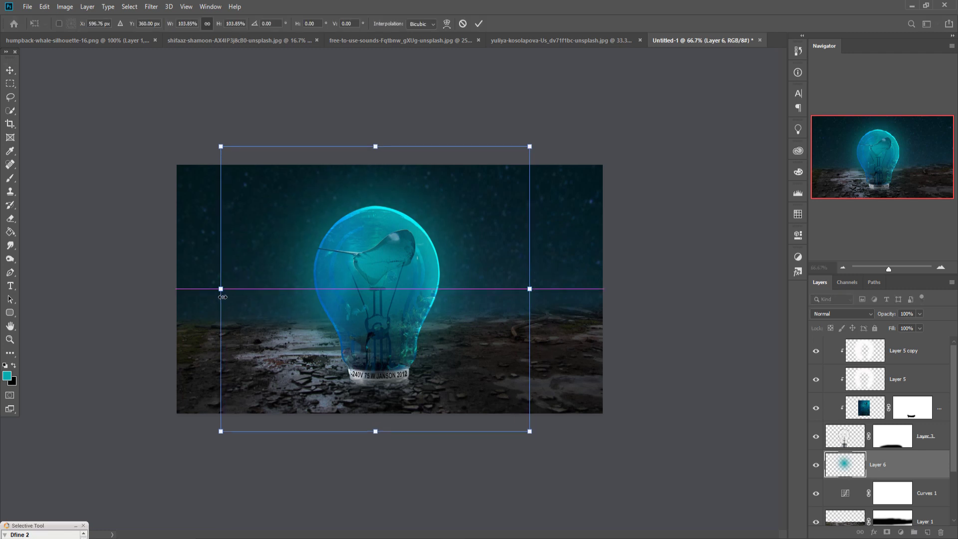
pyautogui.moveTo(449, 264); pyautogui.dragTo(452, 265)
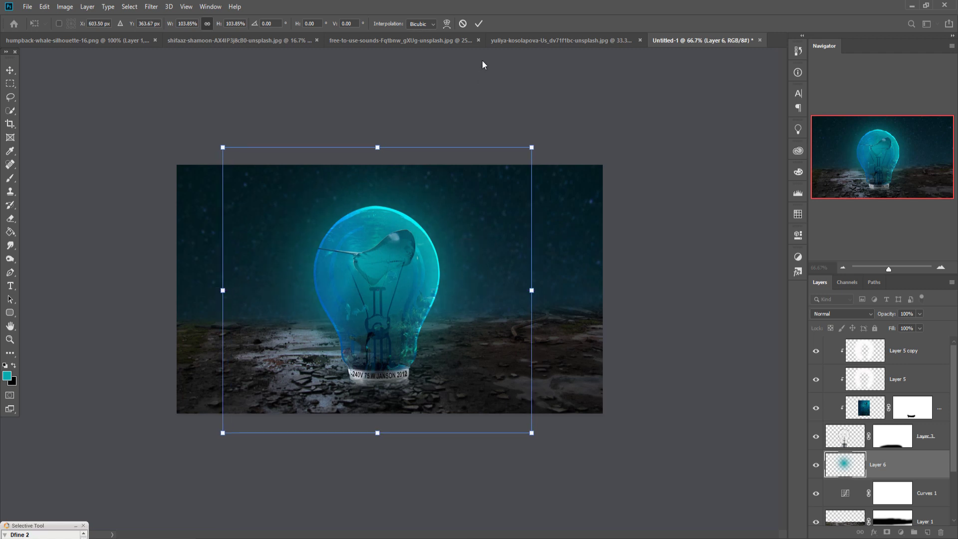
pyautogui.click(479, 23)
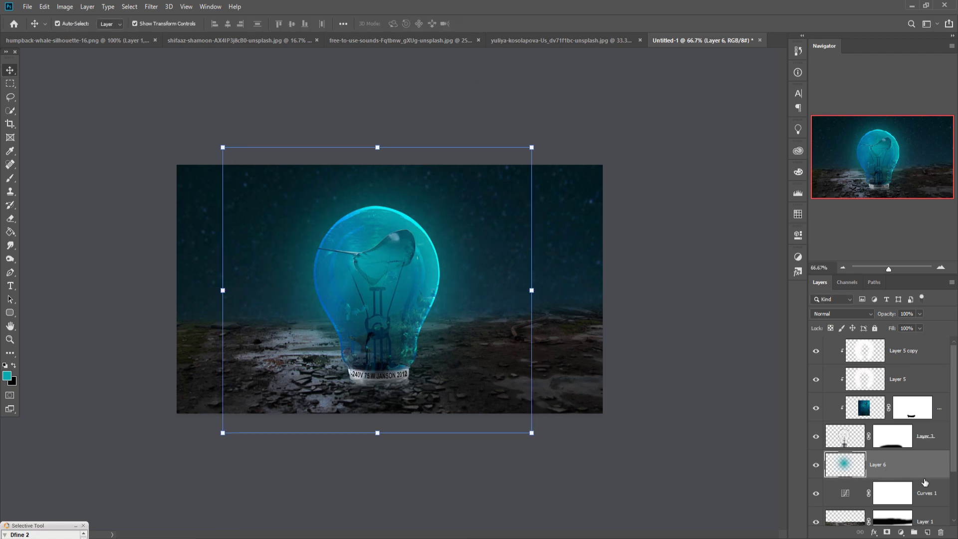
# Add a new layer above Layer 1 and paint a 200 px teal dab on the ground
pyautogui.click(930, 519)
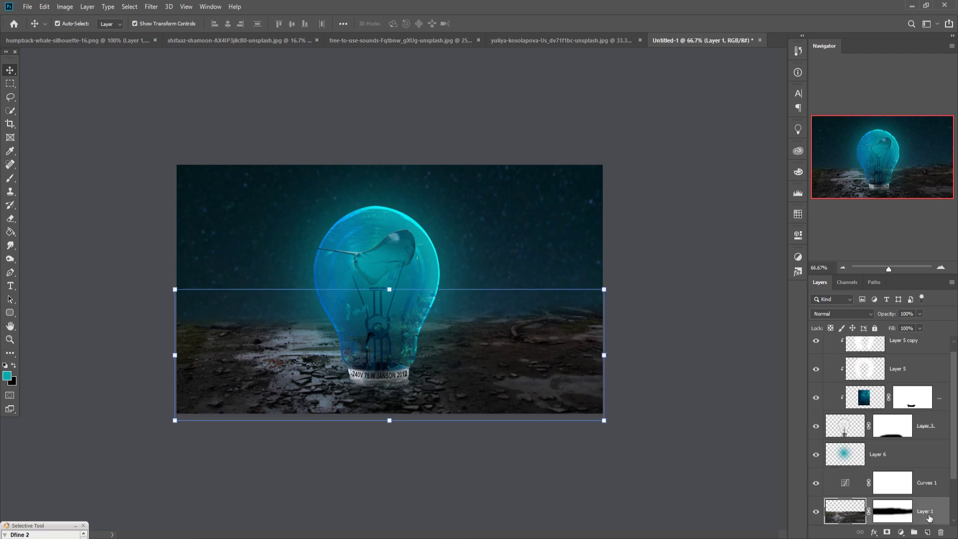
pyautogui.click(927, 531)
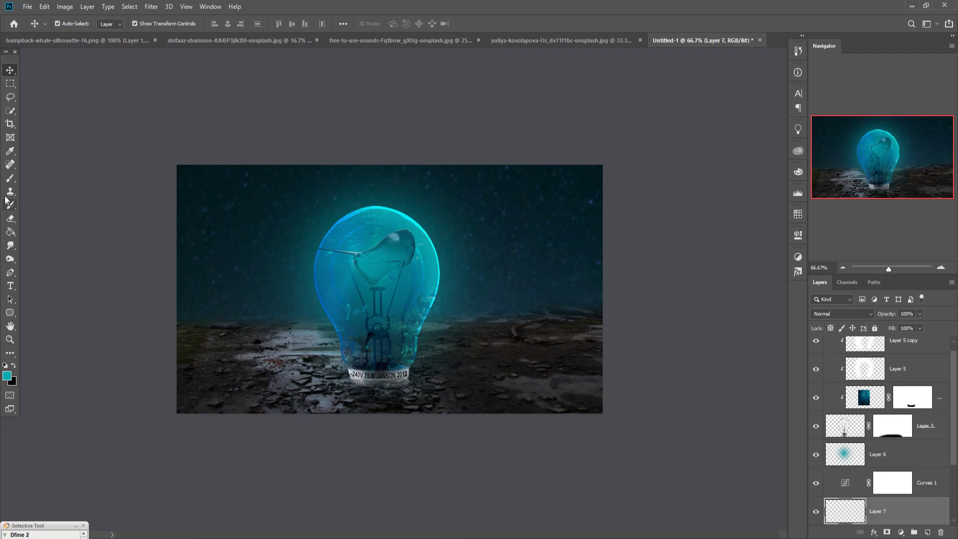
pyautogui.click(10, 178)
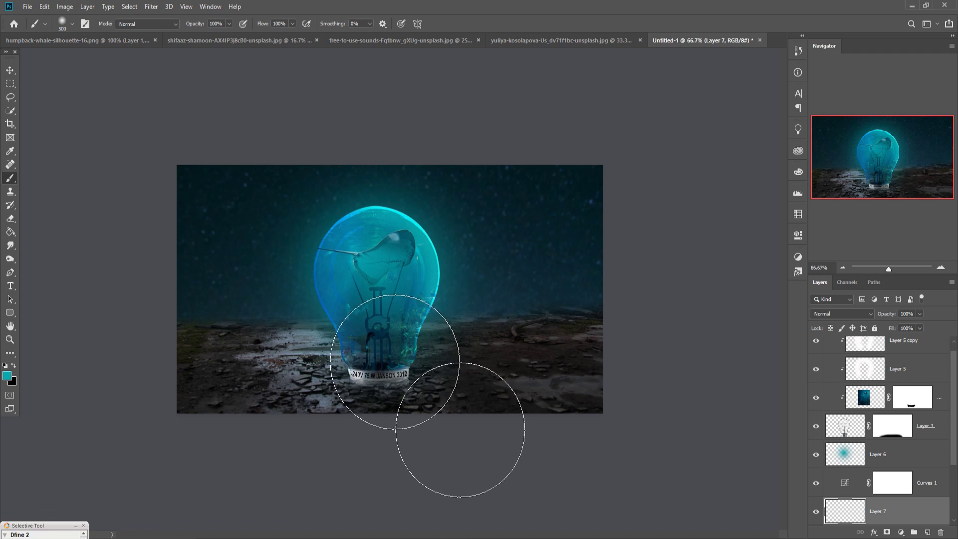
pyautogui.press('[')
pyautogui.press('[')
pyautogui.press('[')
pyautogui.press('[')
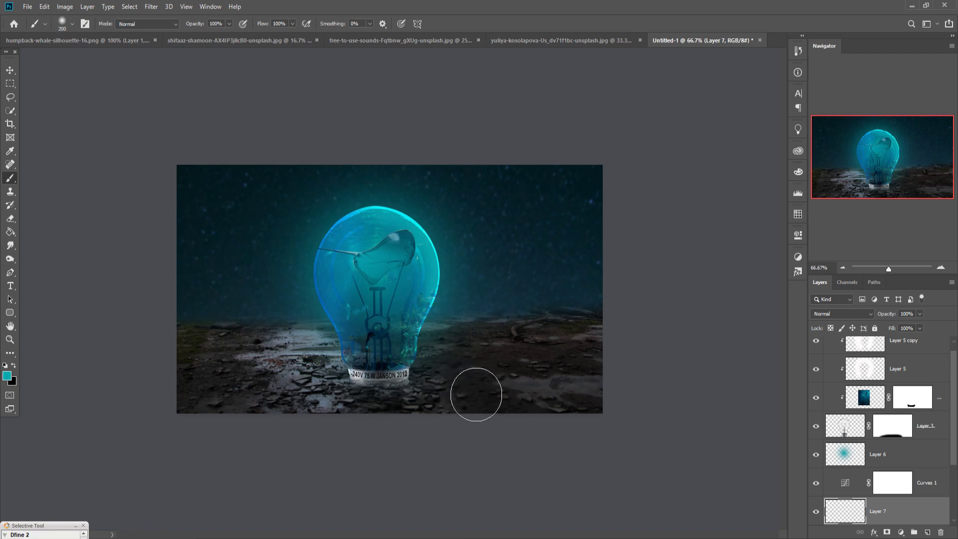
pyautogui.click(449, 368)
# Stretch the teal dab into a wide, flat glow beneath the bulb's base
pyautogui.click(10, 70)
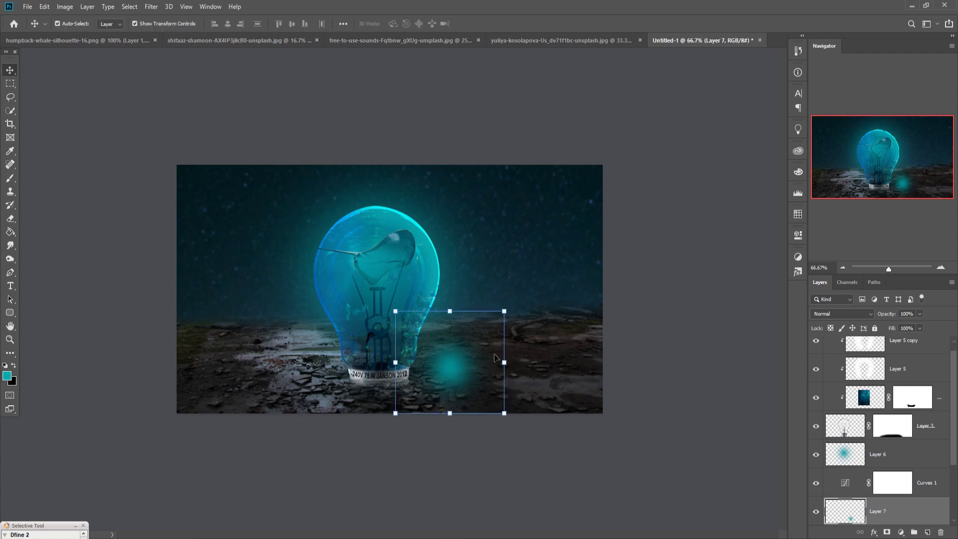
pyautogui.moveTo(504, 363); pyautogui.dragTo(758, 363)
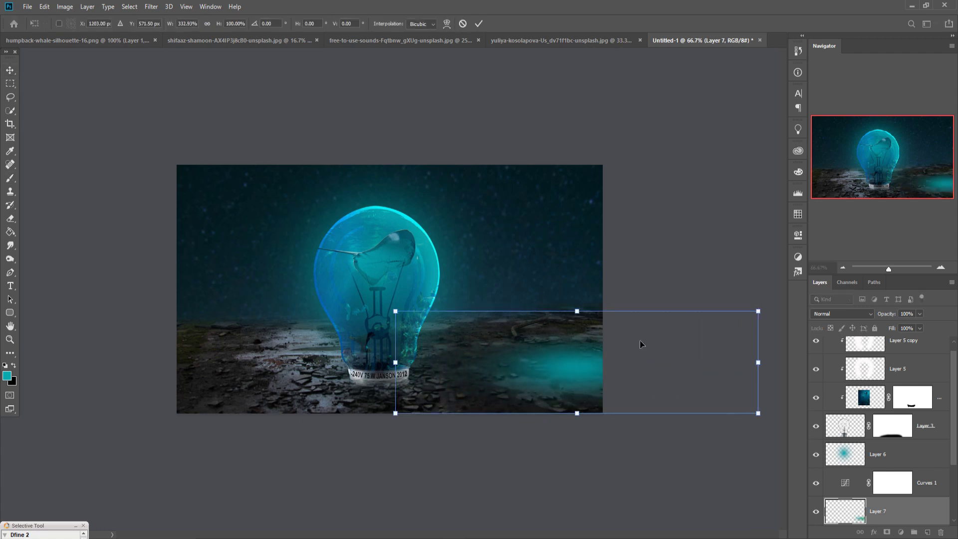
pyautogui.moveTo(578, 318); pyautogui.dragTo(578, 331)
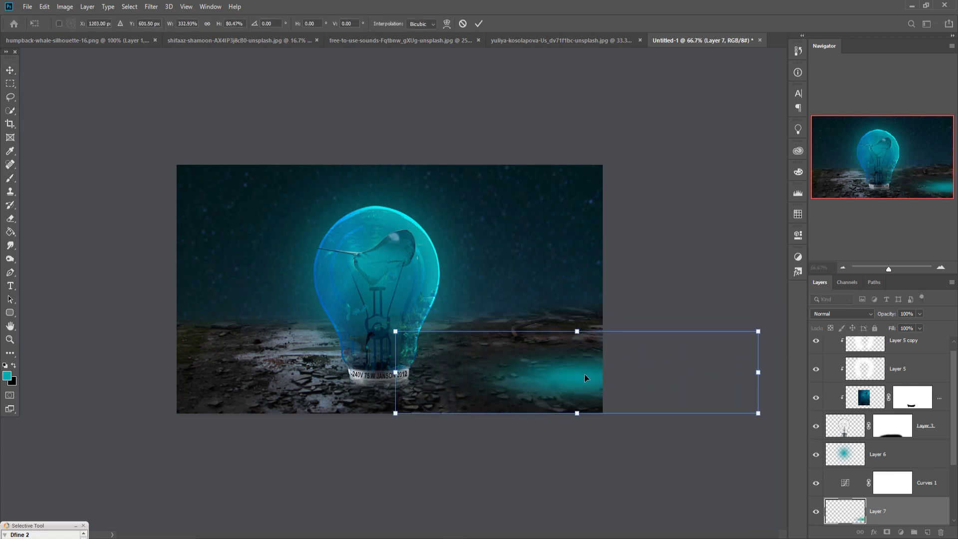
pyautogui.moveTo(585, 374)
pyautogui.mouseDown()
pyautogui.moveTo(372, 390)
pyautogui.moveTo(381, 384)
pyautogui.mouseUp()
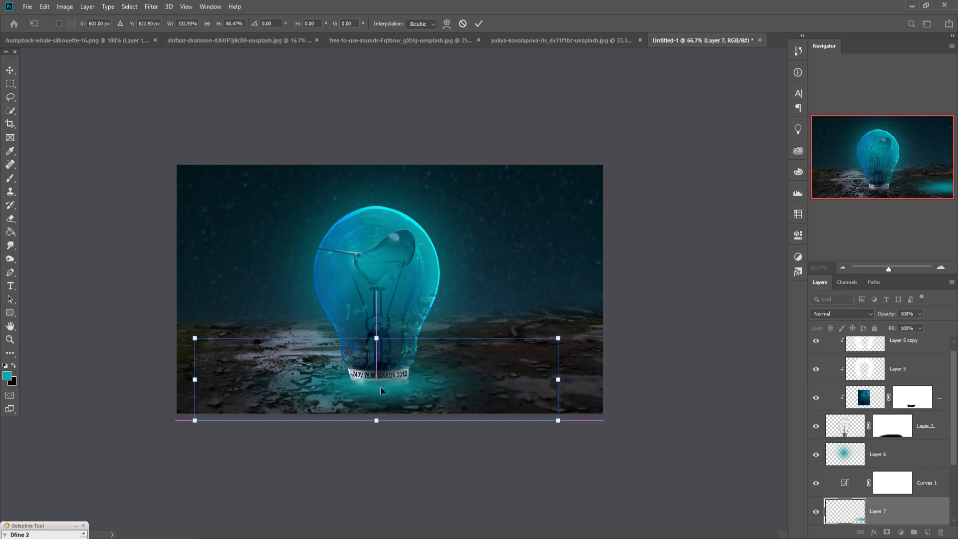
pyautogui.moveTo(561, 387); pyautogui.dragTo(711, 388)
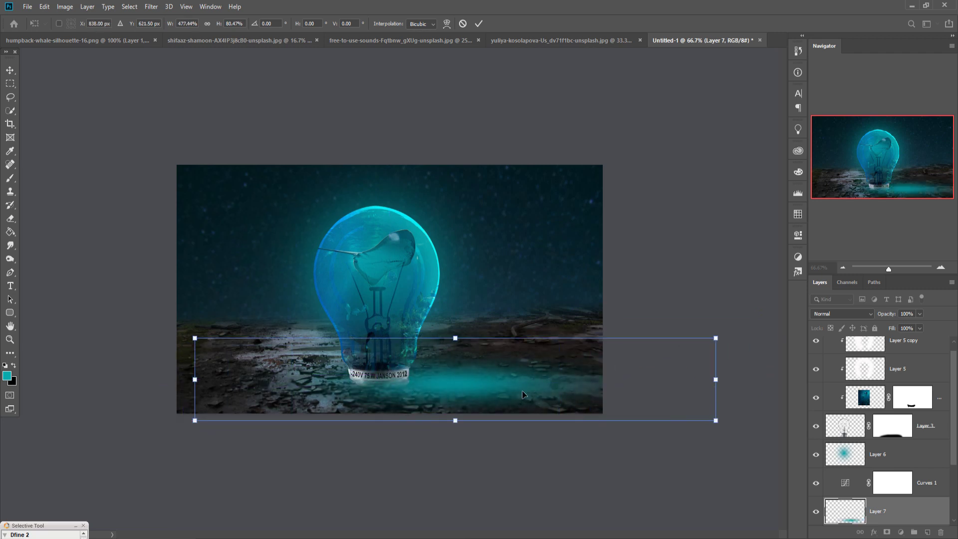
pyautogui.moveTo(521, 390); pyautogui.dragTo(422, 391)
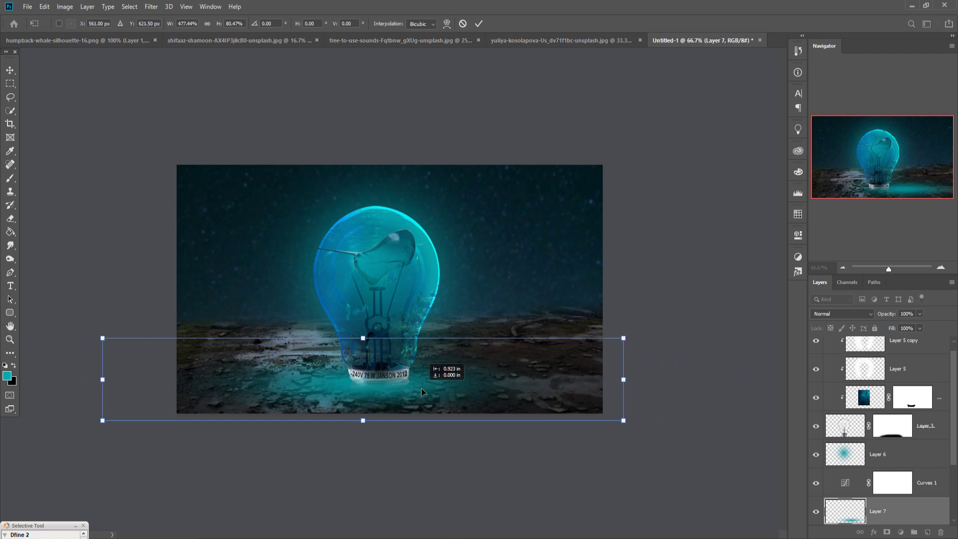
pyautogui.click(478, 23)
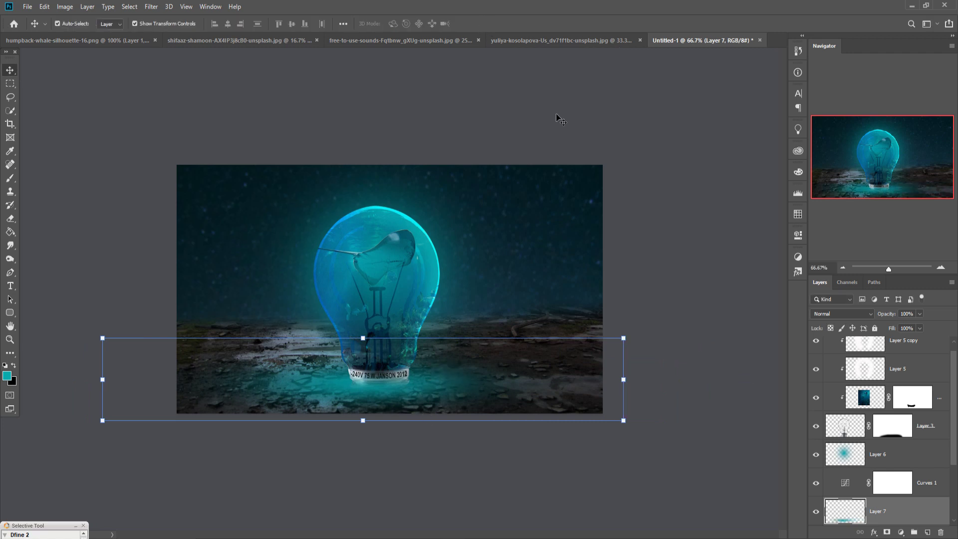
# Set Layer 7 to Overlay, duplicate it, and stretch the copy to about 117% width
pyautogui.click(871, 315)
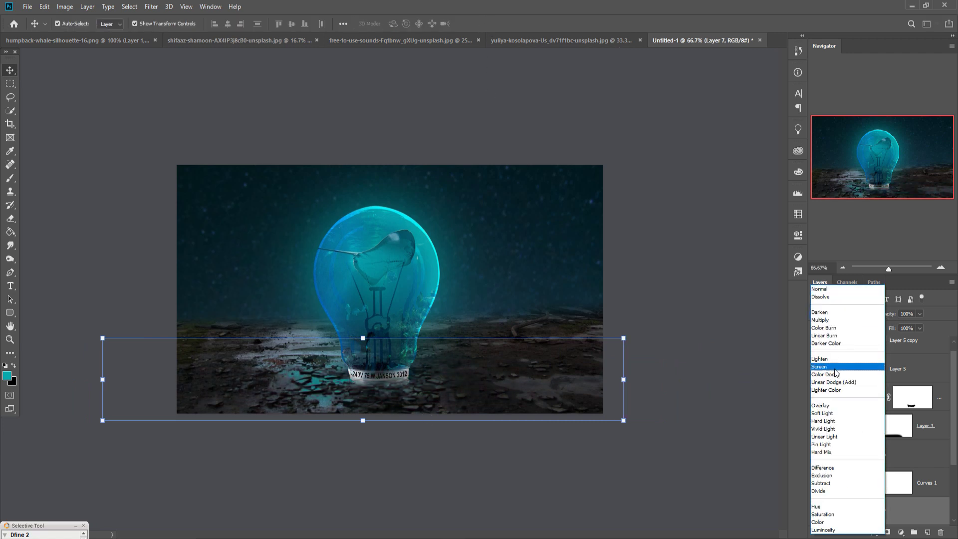
pyautogui.click(831, 407)
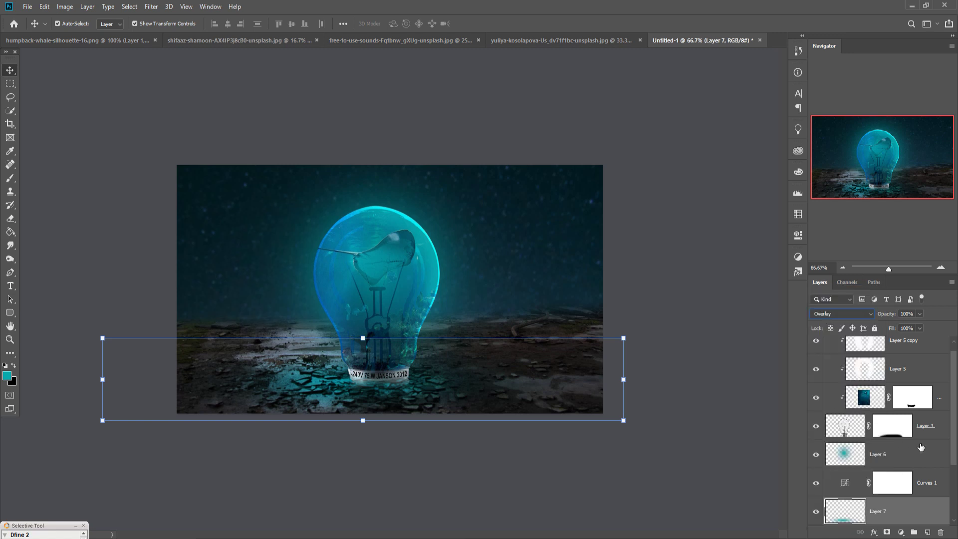
pyautogui.rightClick(933, 517)
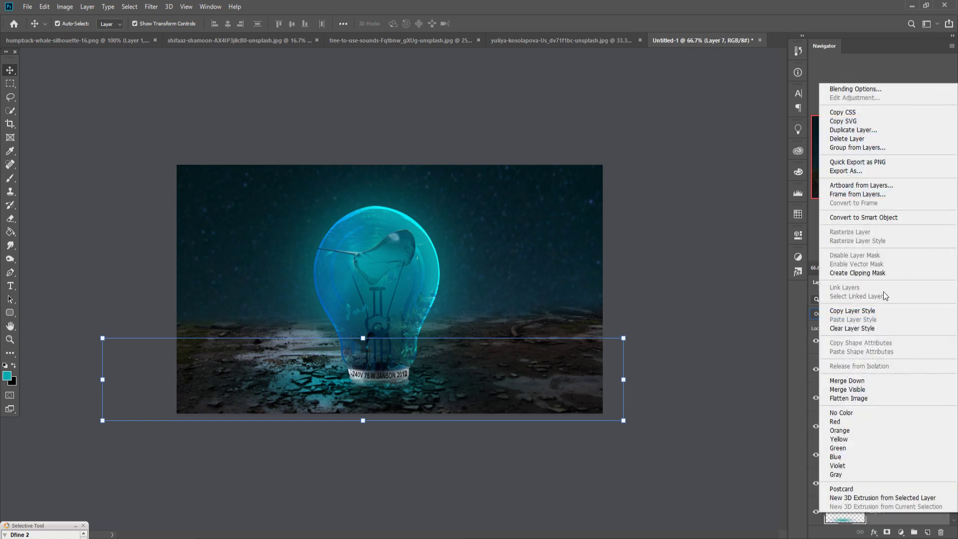
pyautogui.click(883, 129)
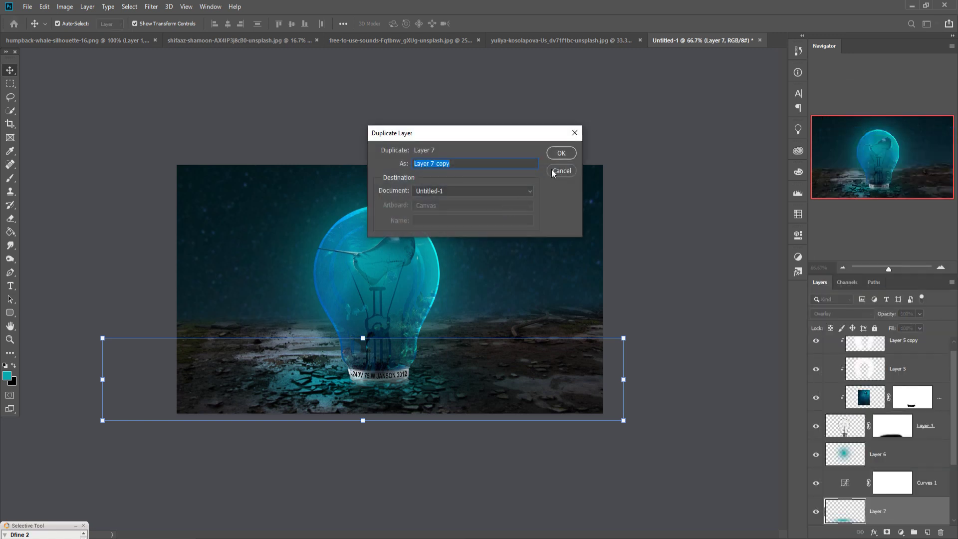
pyautogui.click(557, 154)
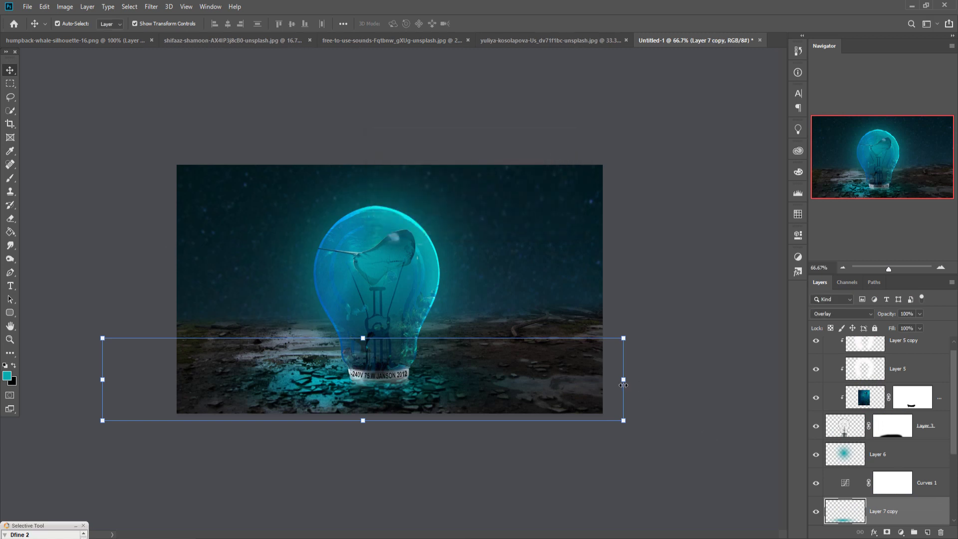
pyautogui.moveTo(623, 385); pyautogui.dragTo(712, 384)
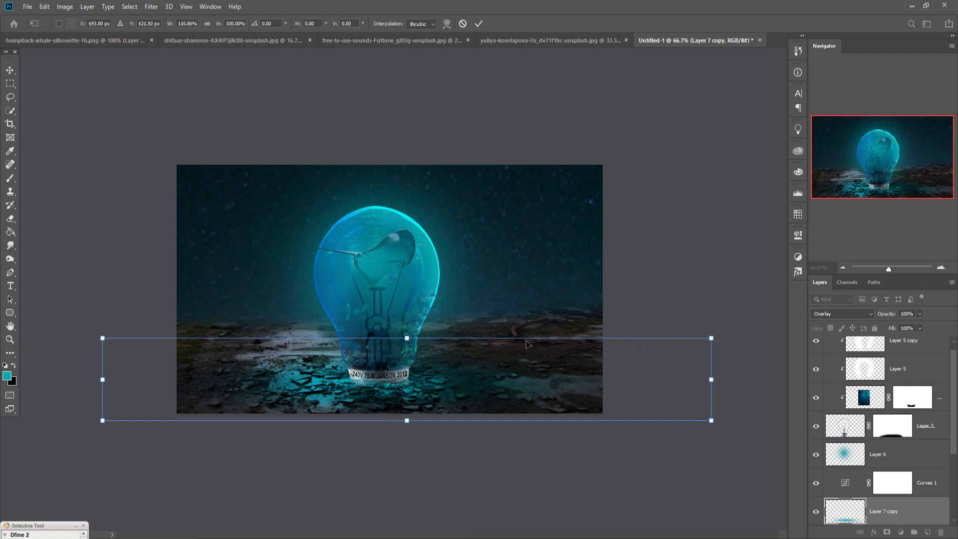
pyautogui.click(479, 23)
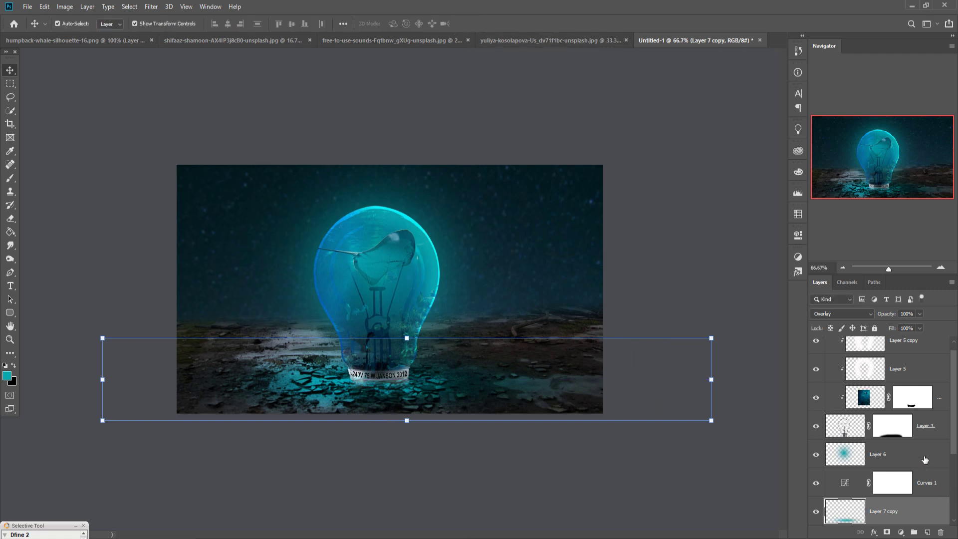
# Add a new layer above Curves 1 and paint a dark dab near the bulb base
pyautogui.click(926, 480)
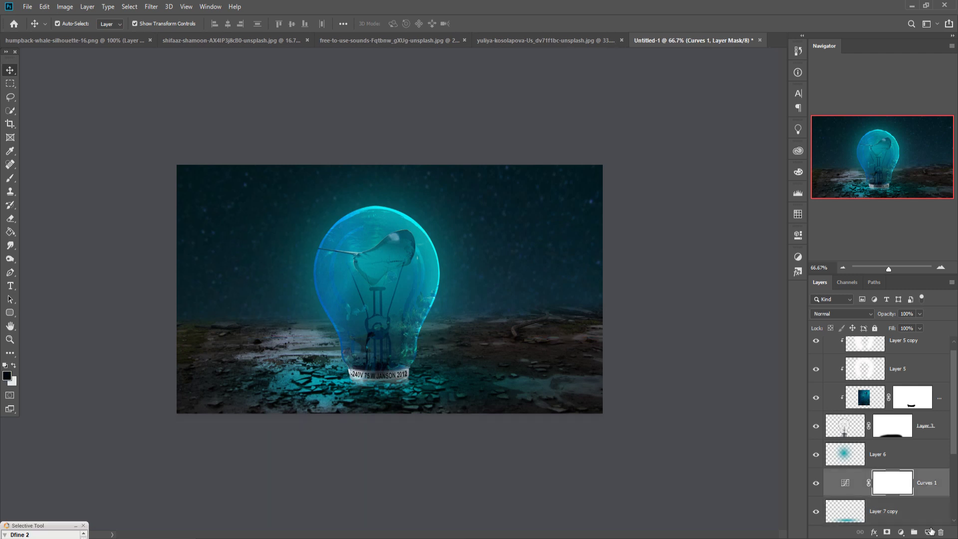
pyautogui.click(927, 532)
pyautogui.click(10, 179)
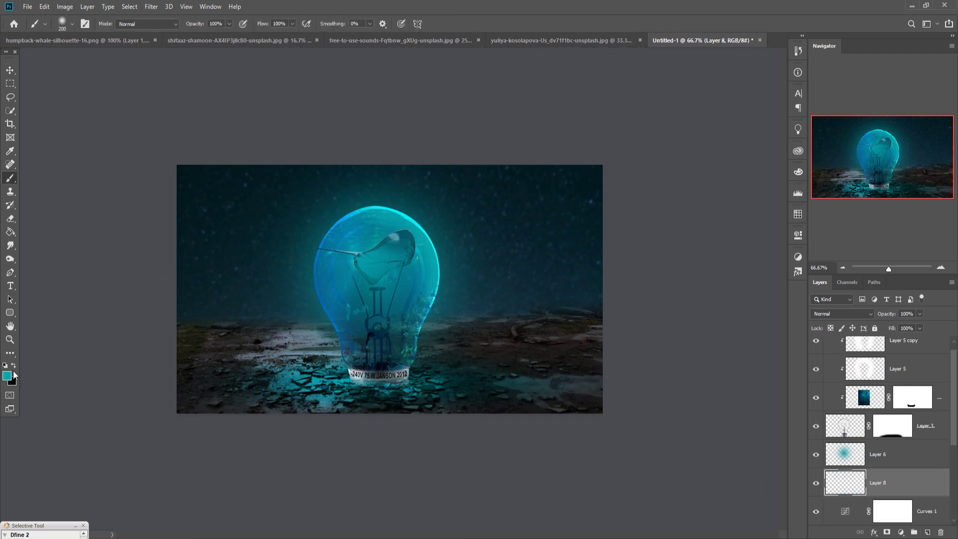
pyautogui.click(377, 352)
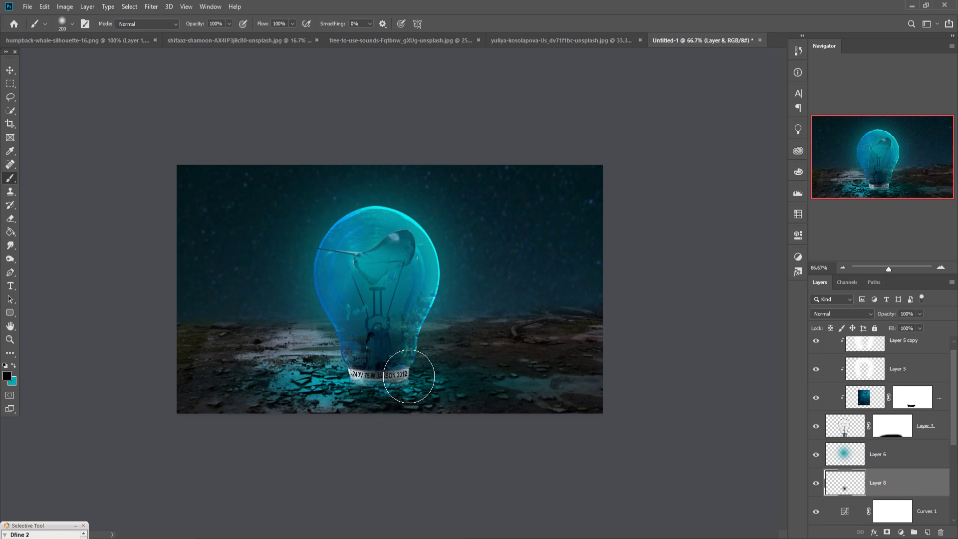
# Squash the dark dab into a thin, wide shadow under the bulb base and nudge it down
pyautogui.click(18, 73)
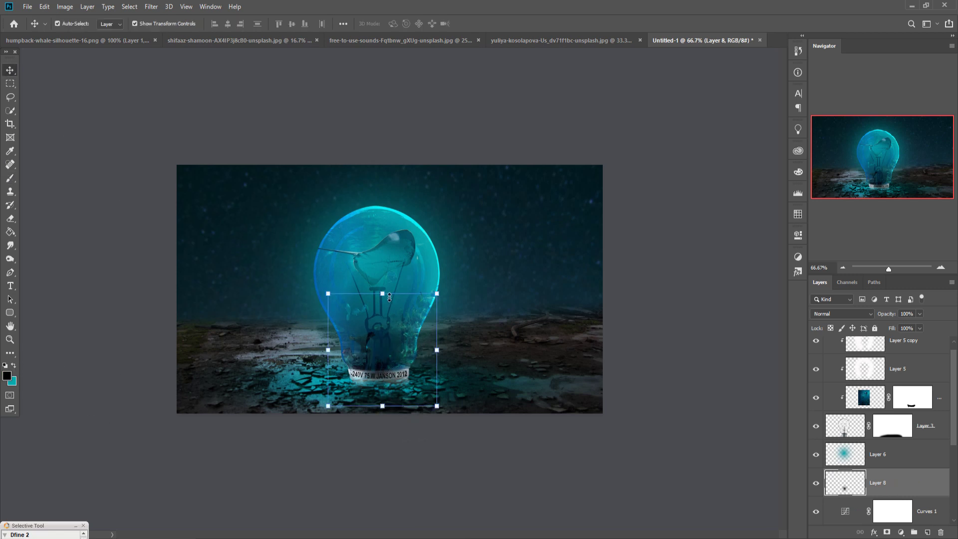
pyautogui.moveTo(389, 297); pyautogui.dragTo(390, 355)
pyautogui.moveTo(416, 385); pyautogui.dragTo(580, 385)
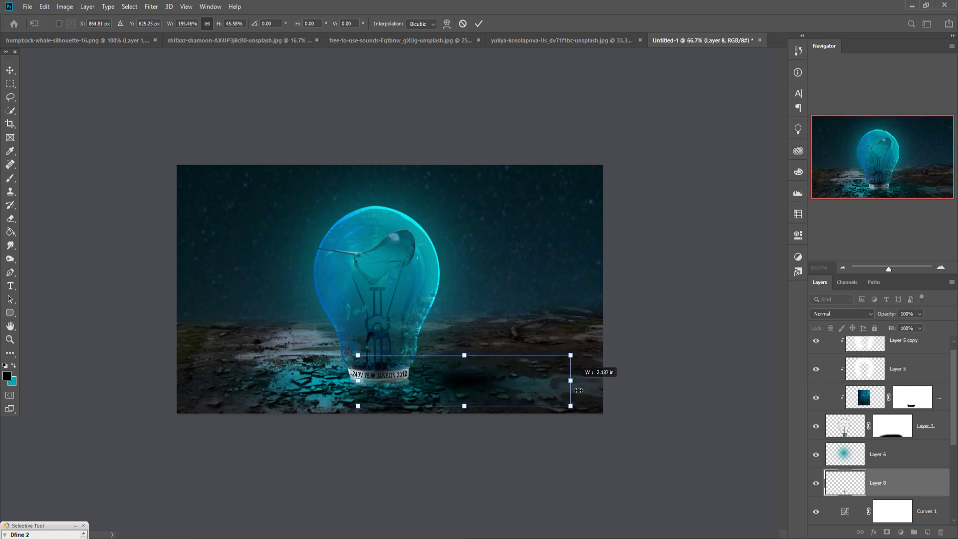
pyautogui.moveTo(471, 368)
pyautogui.mouseDown()
pyautogui.moveTo(471, 398)
pyautogui.moveTo(389, 391)
pyautogui.mouseUp()
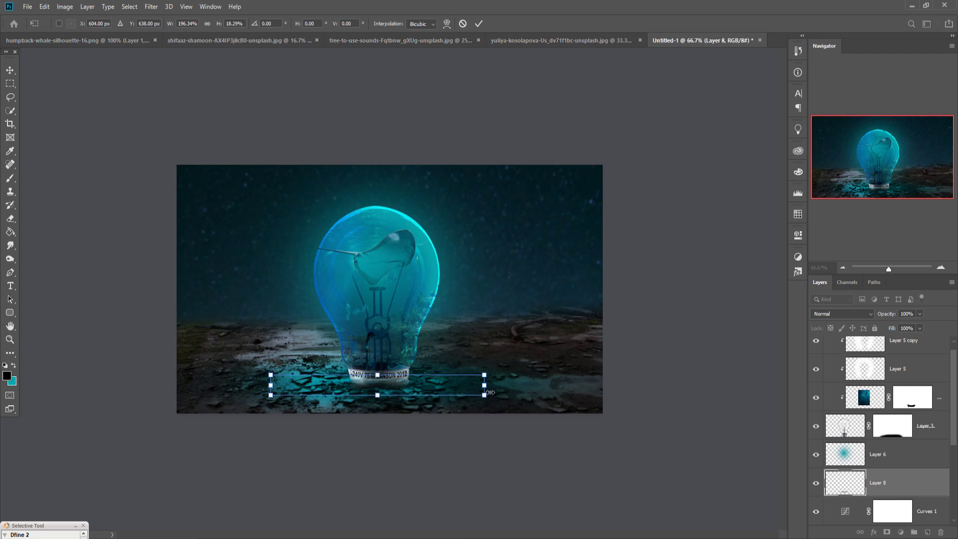
pyautogui.moveTo(491, 393); pyautogui.dragTo(493, 396)
pyautogui.press('Down')
pyautogui.press('Down')
pyautogui.press('Down')
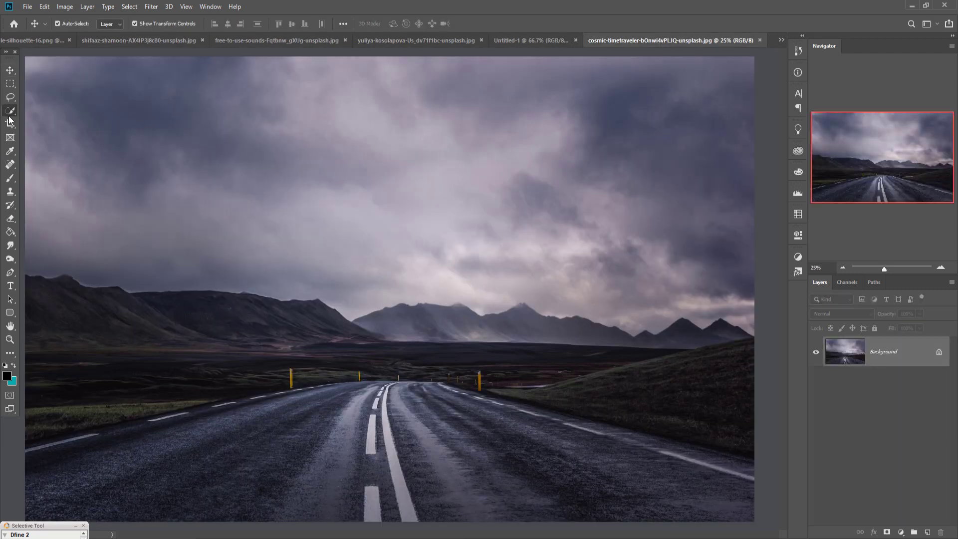
# Quick-select the left and right mountains and ground in the road photo
pyautogui.click(10, 111)
pyautogui.moveTo(40, 298)
pyautogui.mouseDown()
pyautogui.moveTo(150, 302)
pyautogui.moveTo(292, 329)
pyautogui.moveTo(544, 329)
pyautogui.mouseUp()
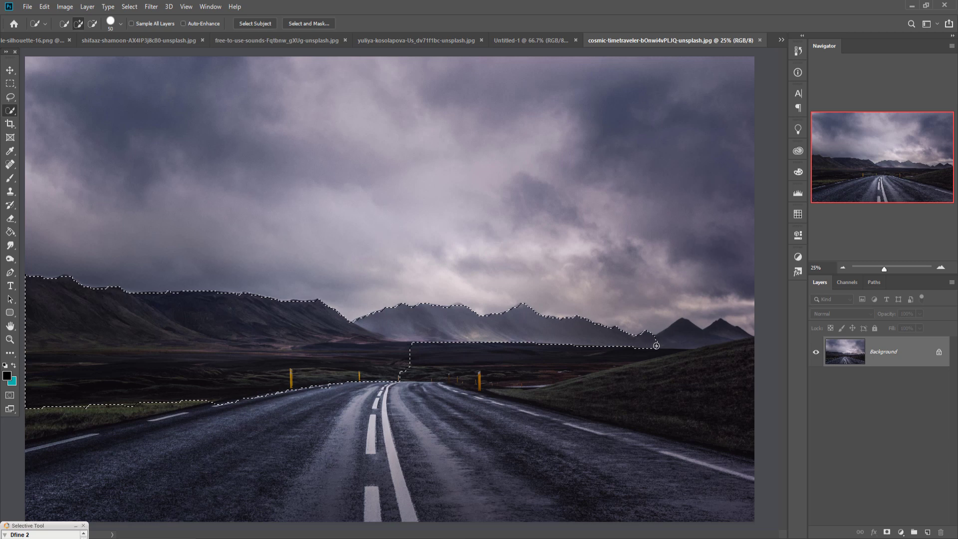
pyautogui.moveTo(656, 345); pyautogui.dragTo(749, 354)
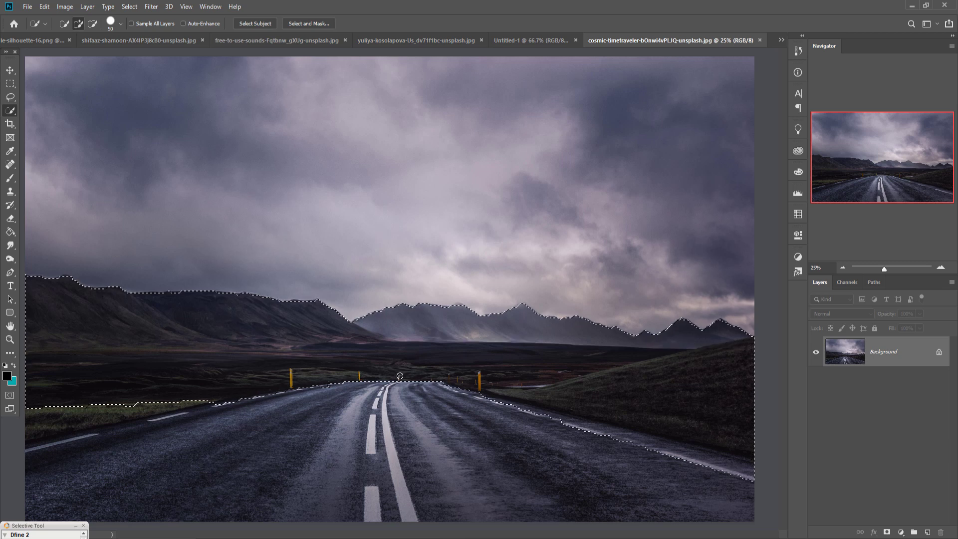
pyautogui.press('v')
# Copy the selected landscape into the composite as a trial, then cancel the resize and delete it
pyautogui.moveTo(641, 40); pyautogui.dragTo(639, 67)
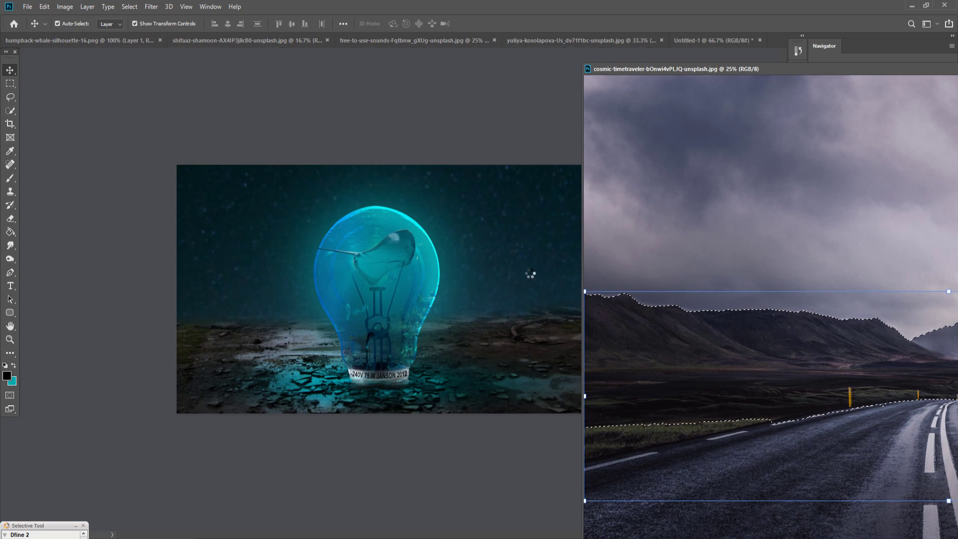
pyautogui.moveTo(861, 68); pyautogui.dragTo(626, 133)
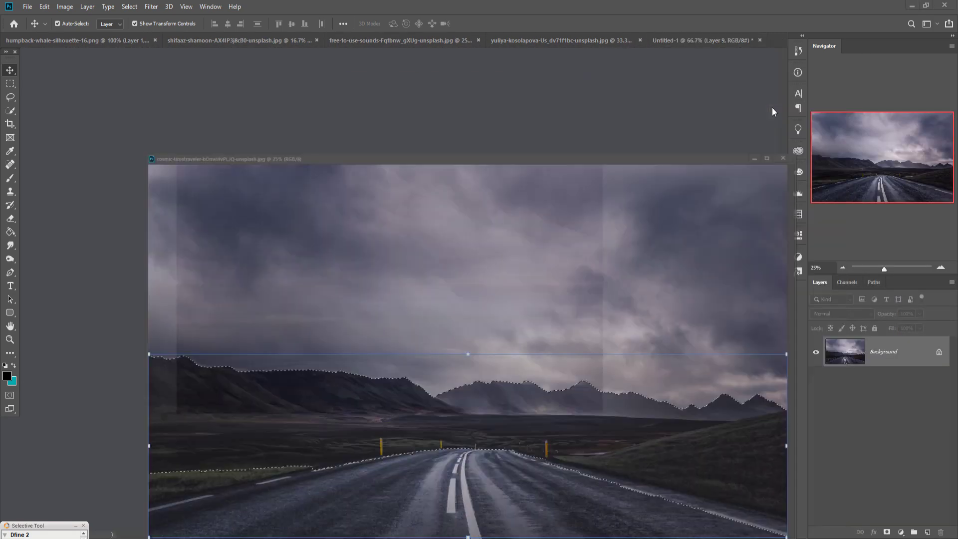
pyautogui.click(772, 111)
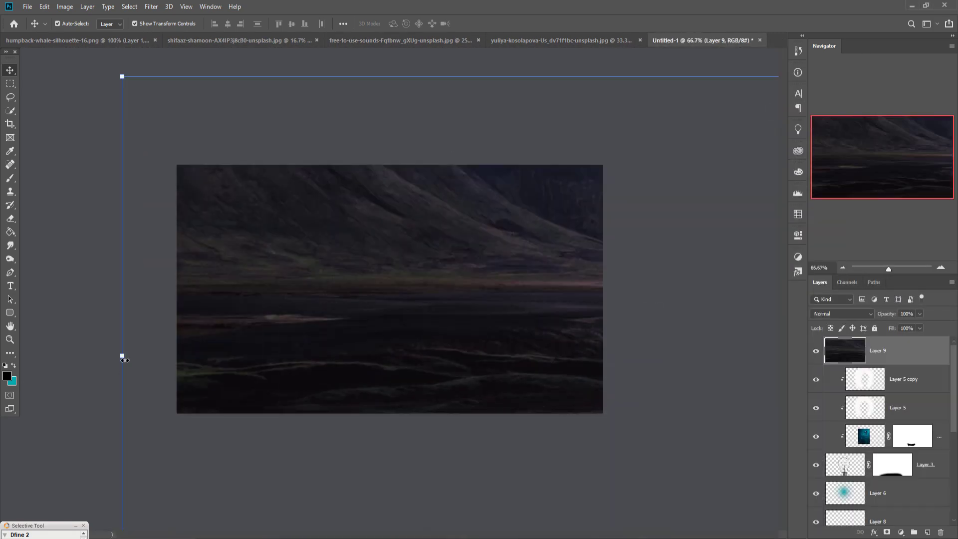
pyautogui.moveTo(124, 360)
pyautogui.mouseDown()
pyautogui.moveTo(124, 259)
pyautogui.moveTo(640, 287)
pyautogui.mouseUp()
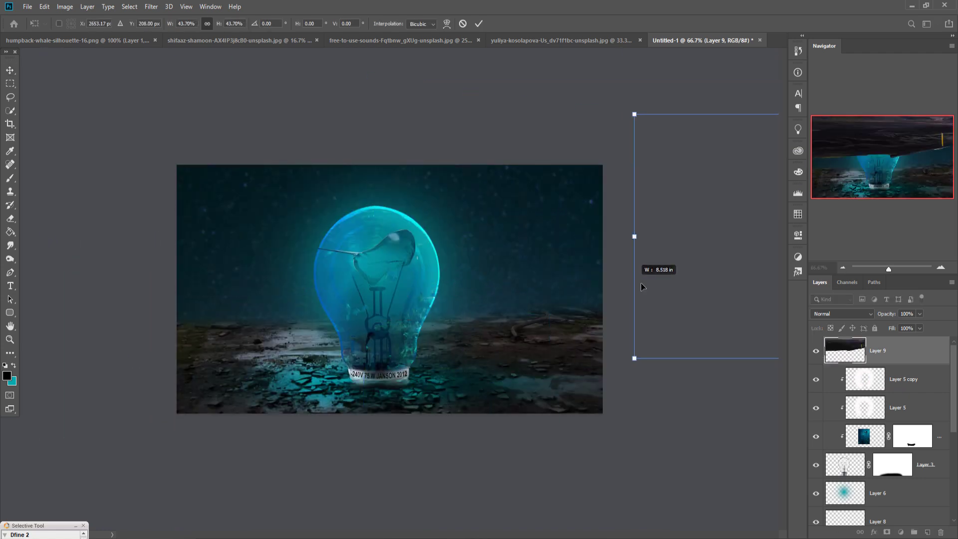
pyautogui.moveTo(640, 286); pyautogui.dragTo(100, 399)
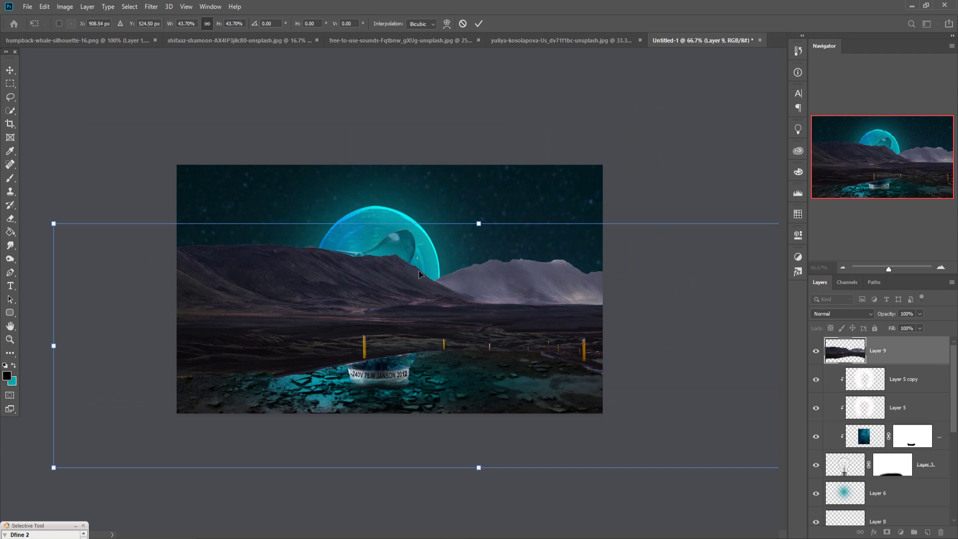
pyautogui.moveTo(487, 231); pyautogui.dragTo(486, 345)
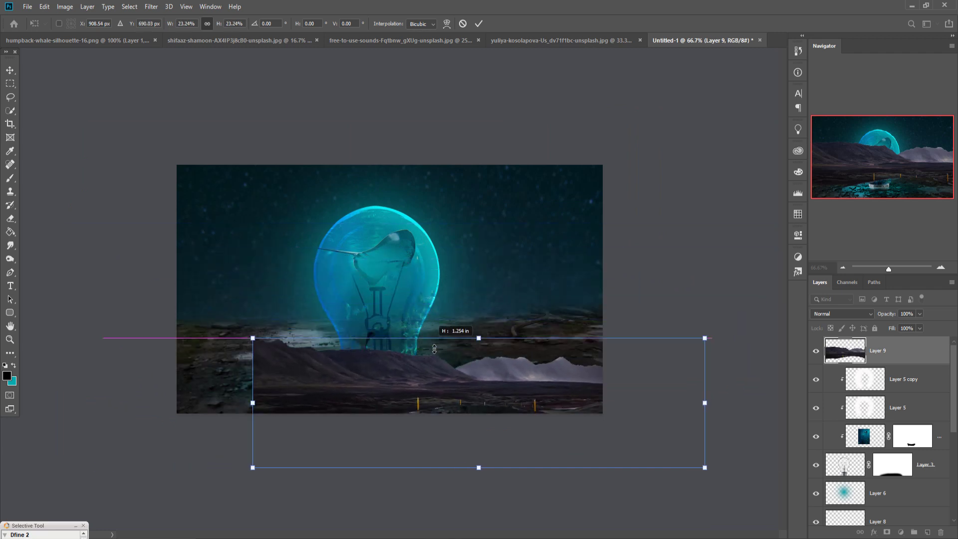
pyautogui.moveTo(488, 386); pyautogui.dragTo(406, 309)
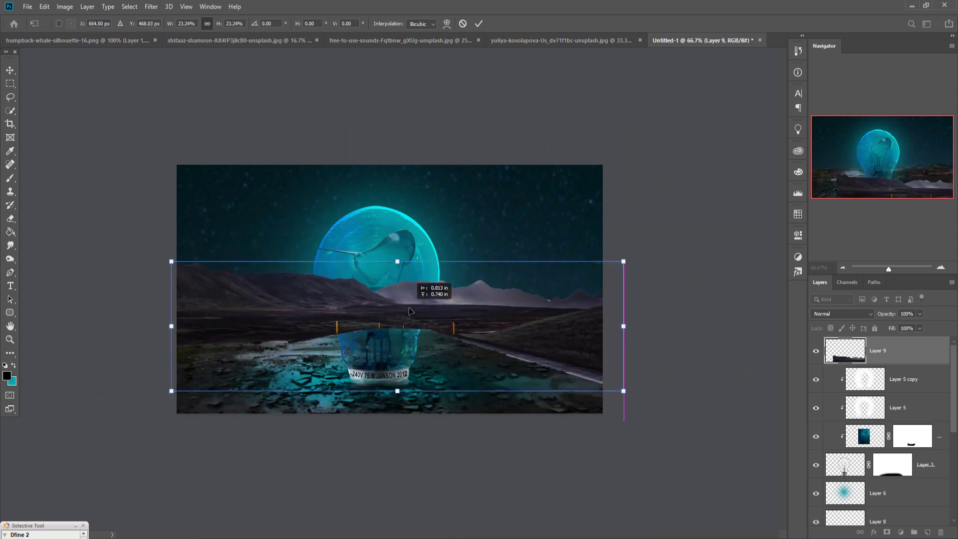
pyautogui.click(462, 23)
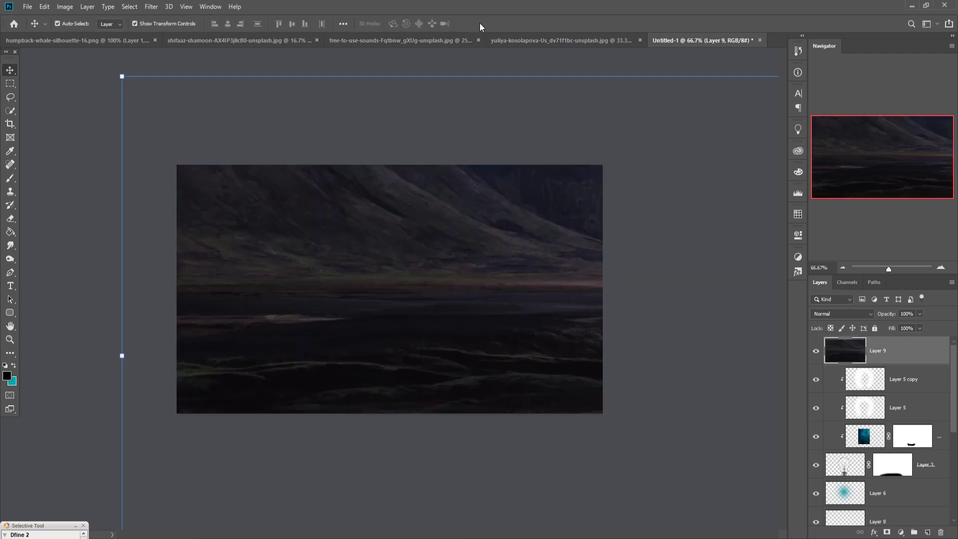
pyautogui.press('Delete')
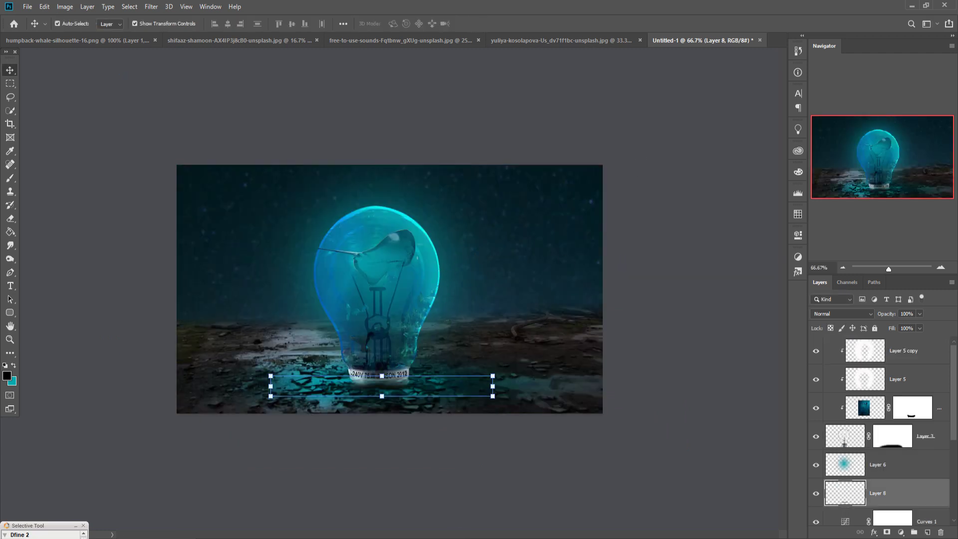
# Copy the road photo's selected landscape into the bulb composite as Layer 9
pyautogui.click(624, 524)
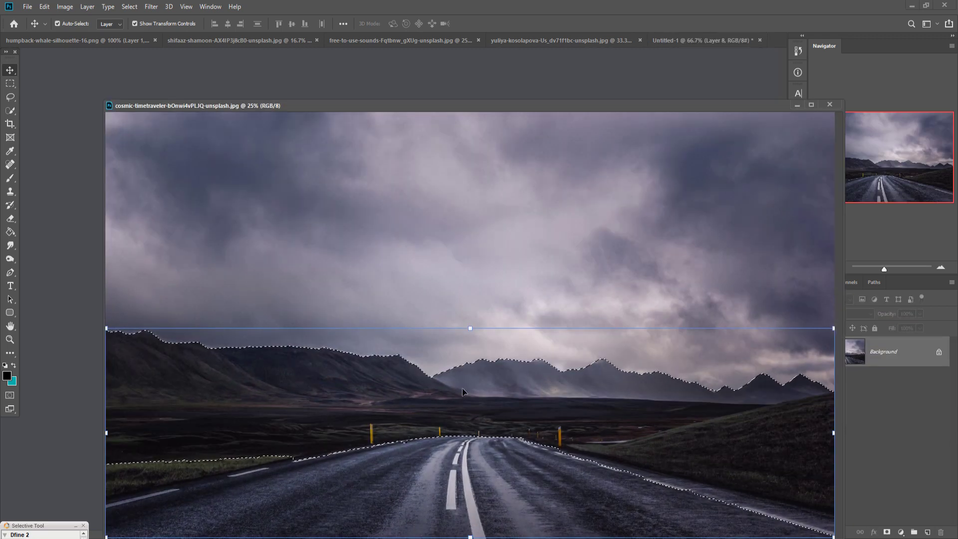
pyautogui.moveTo(413, 109); pyautogui.dragTo(709, 113)
pyautogui.moveTo(618, 414); pyautogui.dragTo(276, 317)
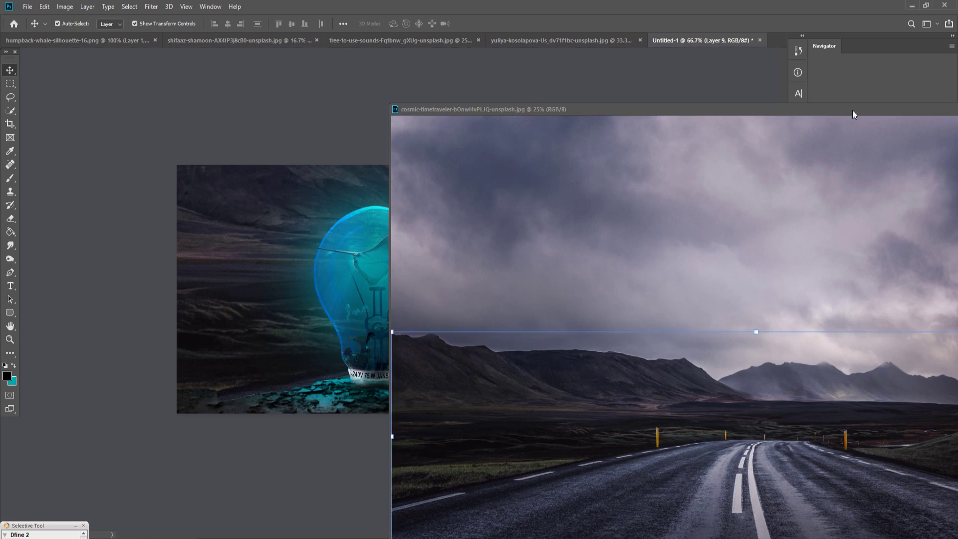
pyautogui.moveTo(853, 110); pyautogui.dragTo(648, 251)
pyautogui.click(699, 224)
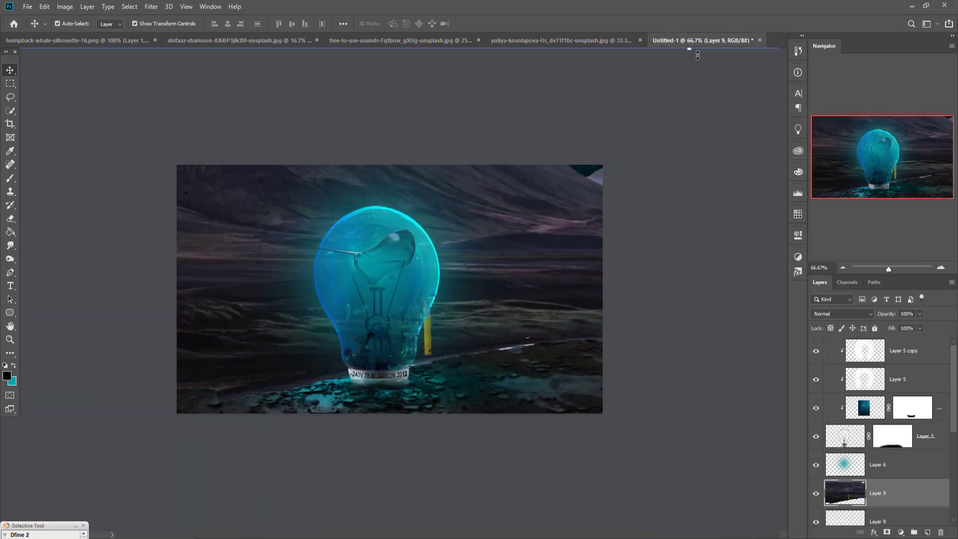
# Scale Layer 9 into a horizon band behind the bulb and stack it between Layers 1 and 2
pyautogui.hotkey('ctrl', 't')
pyautogui.moveTo(699, 177)
pyautogui.mouseDown()
pyautogui.moveTo(421, 185)
pyautogui.moveTo(412, 171)
pyautogui.moveTo(402, 197)
pyautogui.mouseUp()
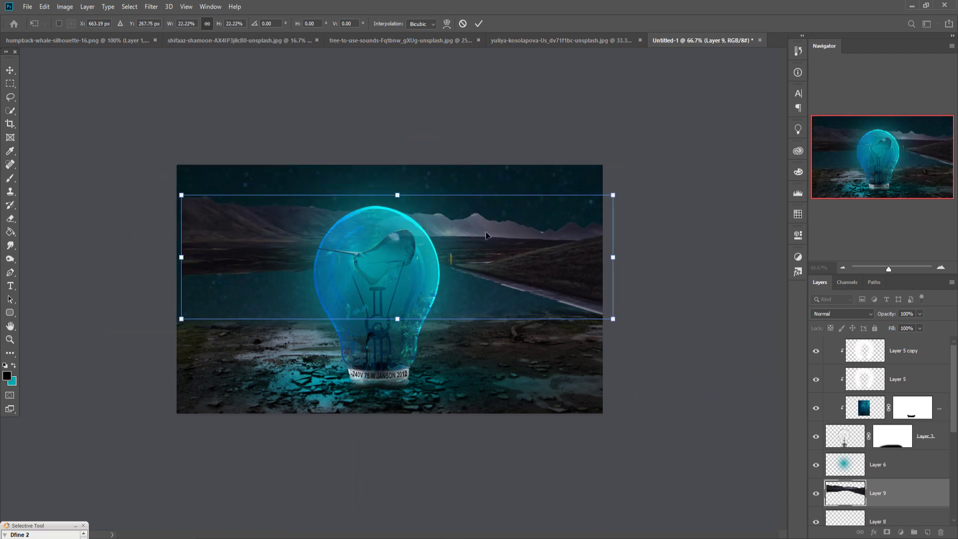
pyautogui.moveTo(485, 235); pyautogui.dragTo(474, 307)
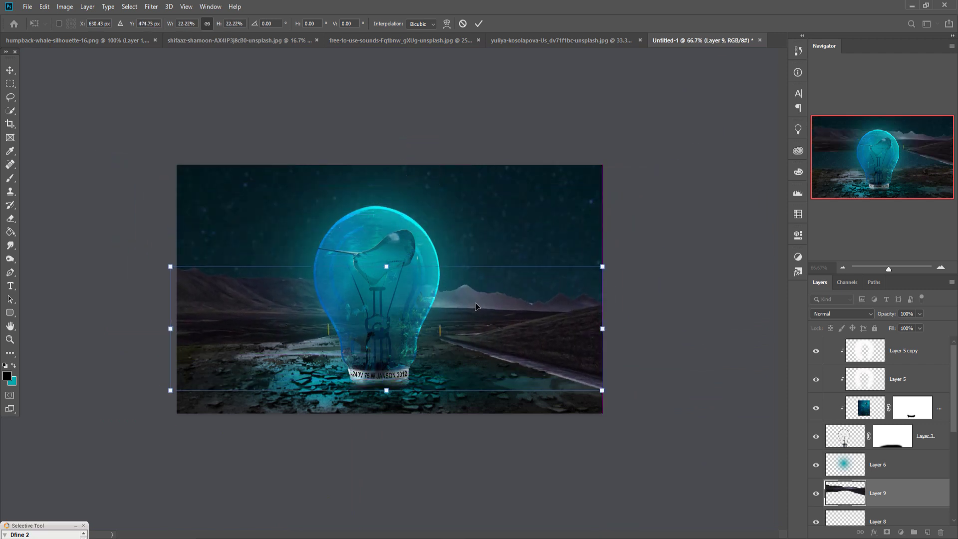
pyautogui.click(478, 23)
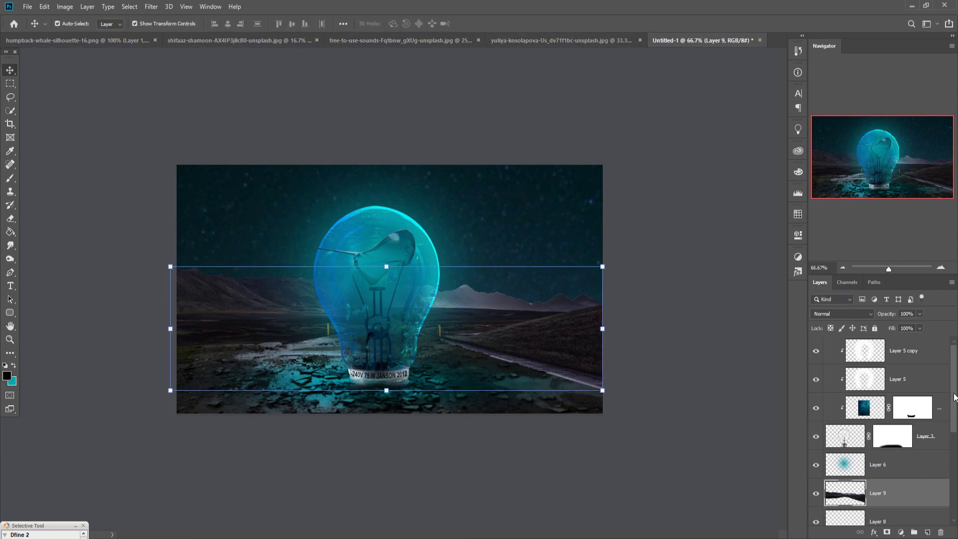
pyautogui.moveTo(954, 397); pyautogui.dragTo(951, 443)
pyautogui.moveTo(897, 405); pyautogui.dragTo(908, 479)
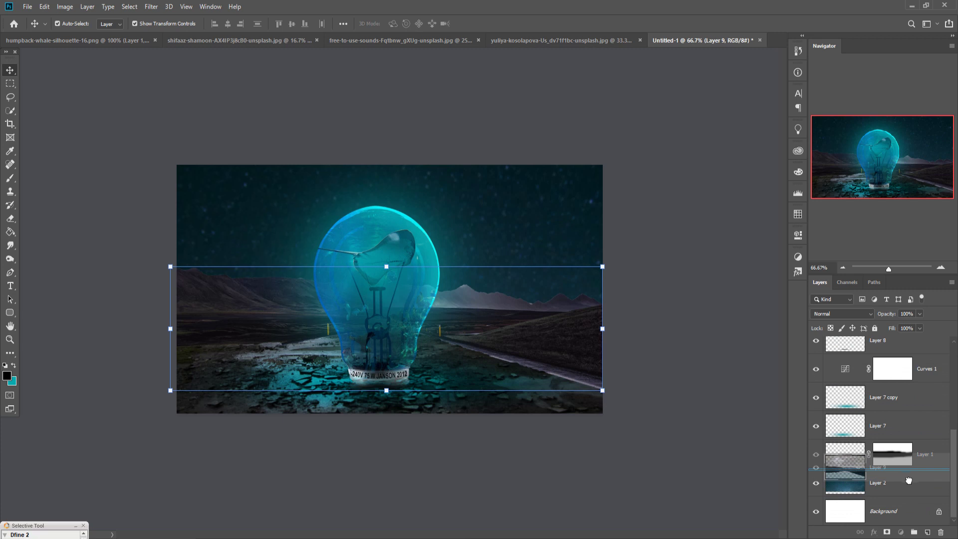
pyautogui.moveTo(908, 479); pyautogui.dragTo(905, 485)
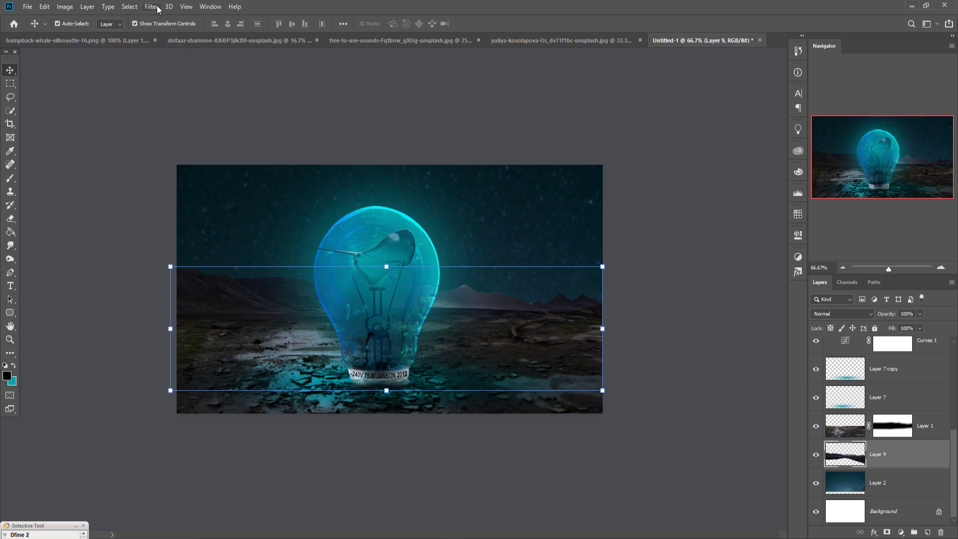
# Duplicate Layer 9 and give the copy a Gaussian Blur of about 7.8 px radius
pyautogui.rightClick(900, 456)
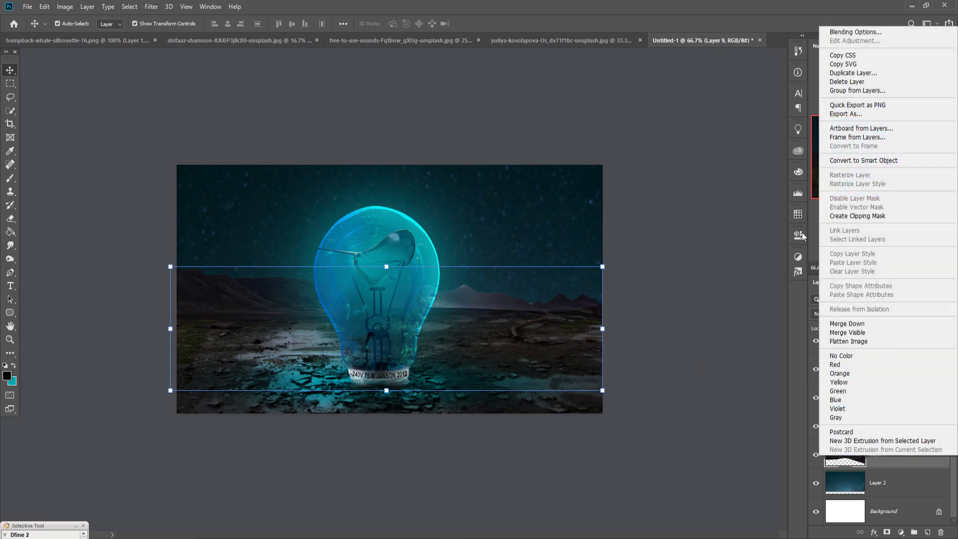
pyautogui.click(848, 75)
pyautogui.click(561, 152)
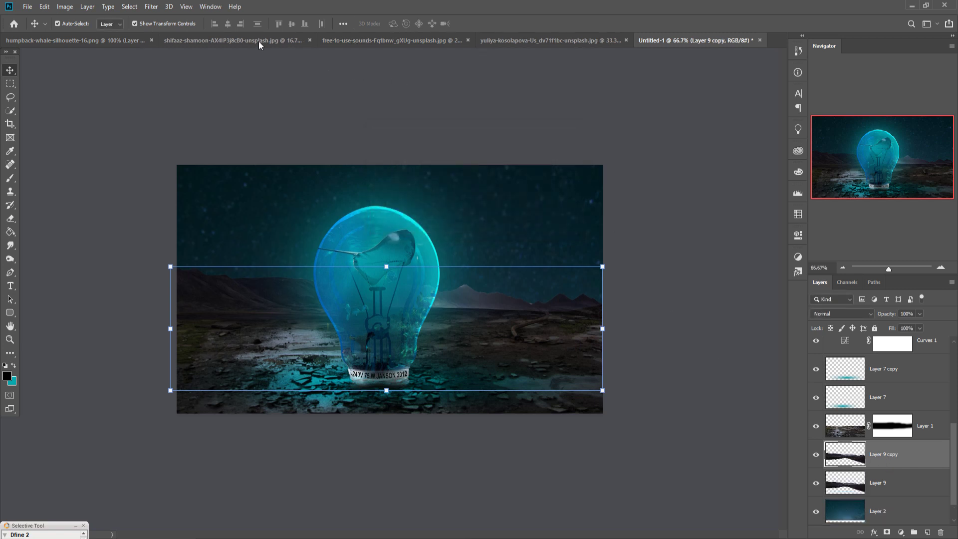
pyautogui.click(151, 7)
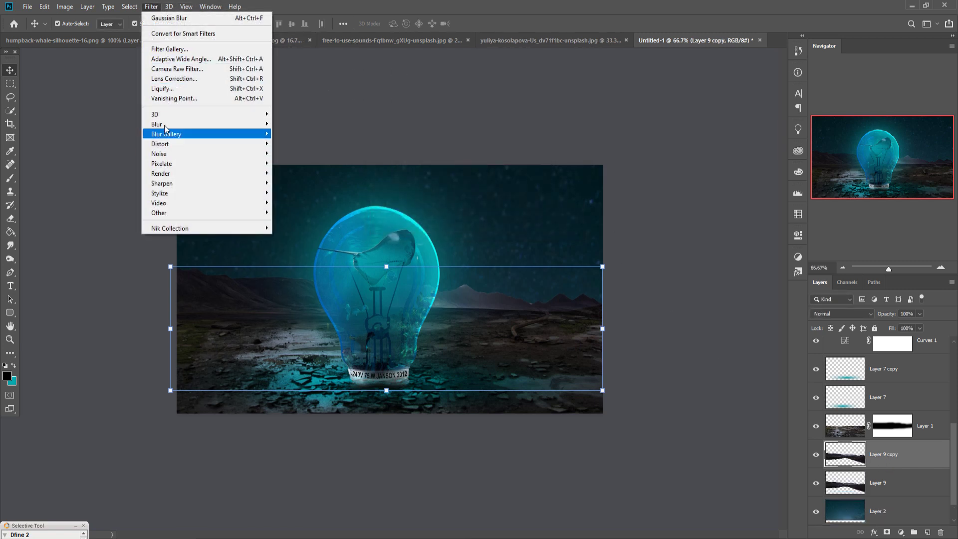
pyautogui.moveTo(157, 124)
pyautogui.click(294, 164)
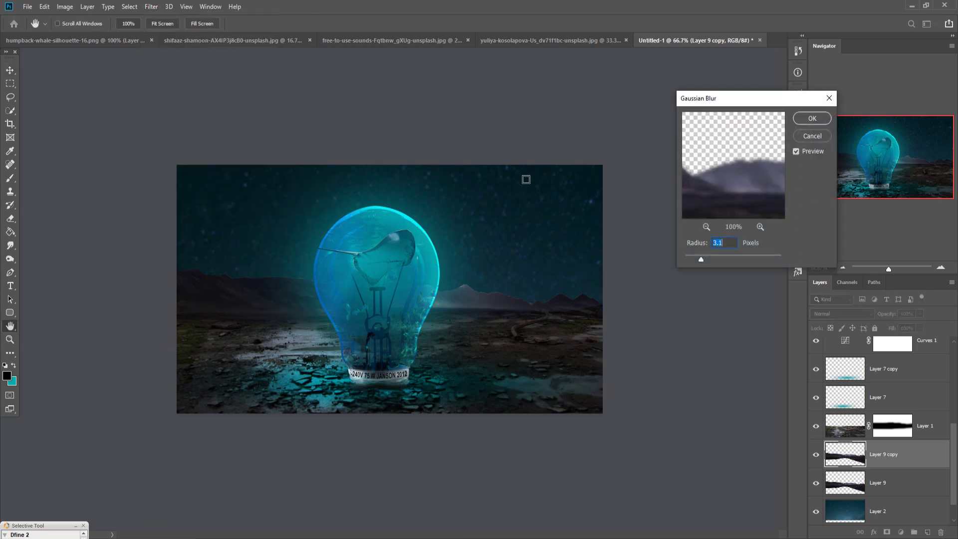
pyautogui.moveTo(702, 259); pyautogui.dragTo(717, 258)
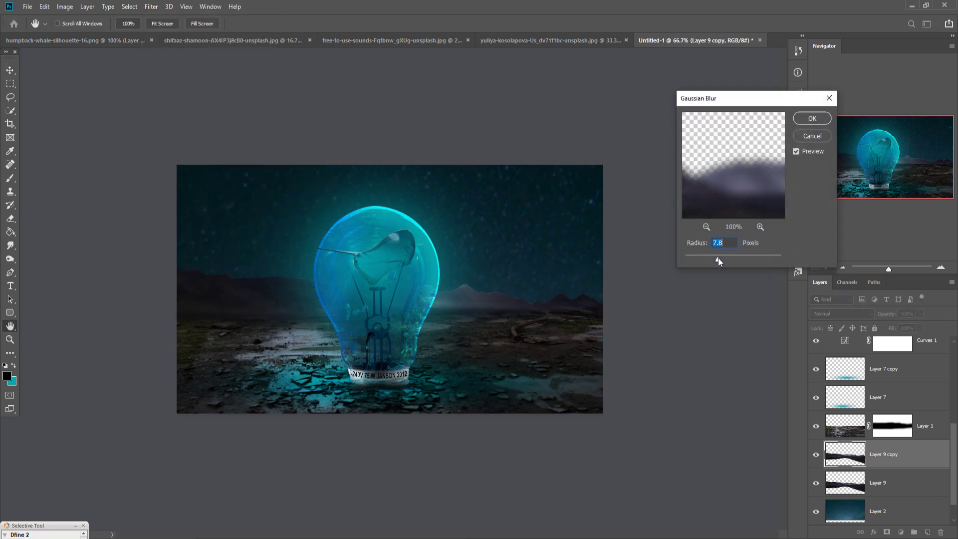
pyautogui.click(812, 118)
pyautogui.press('v')
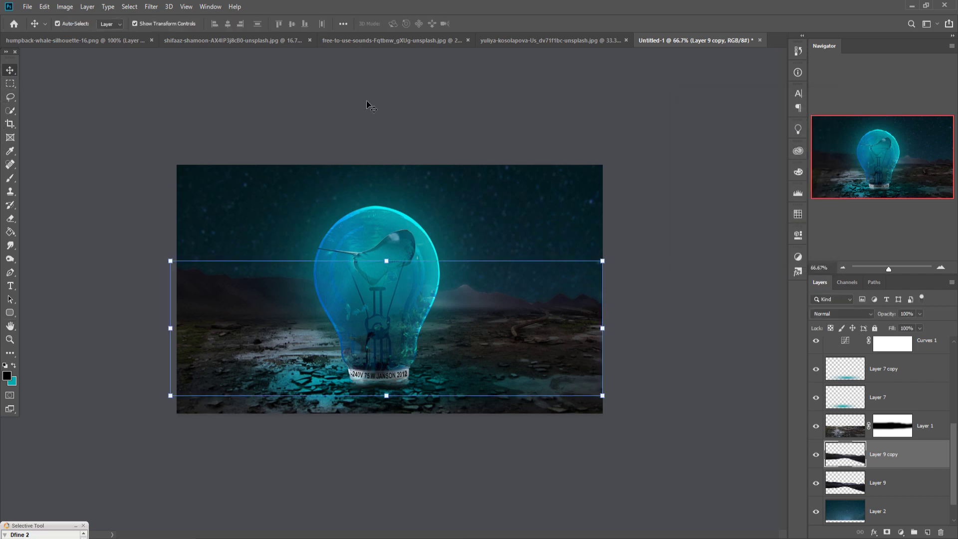
# Bring up the man-among-columns photo, select the Pen tool and zoom in on his shoes
pyautogui.click(98, 40)
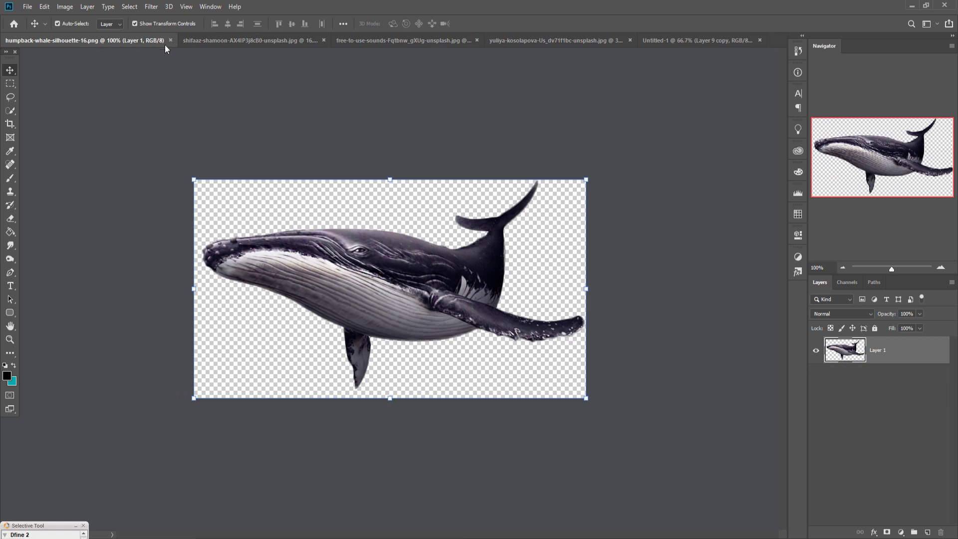
pyautogui.click(226, 42)
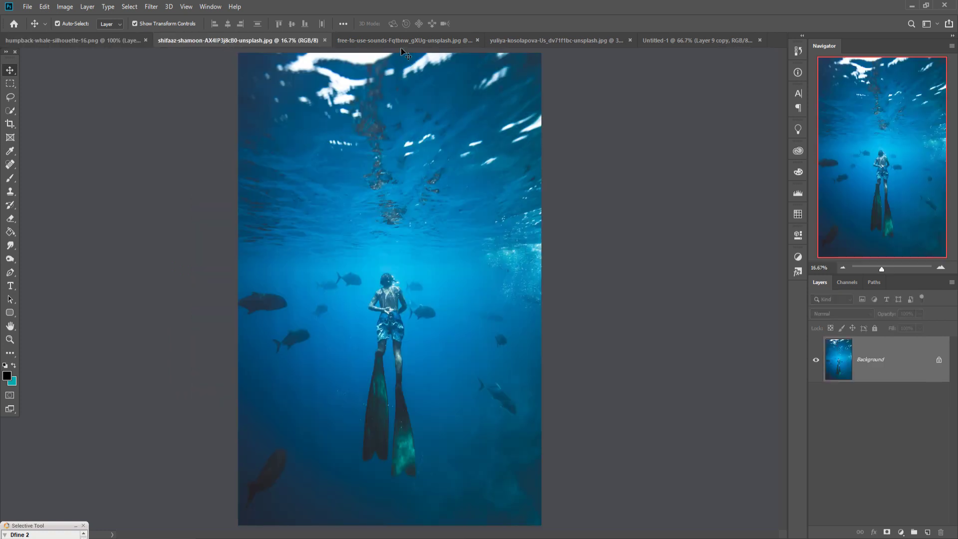
pyautogui.click(396, 43)
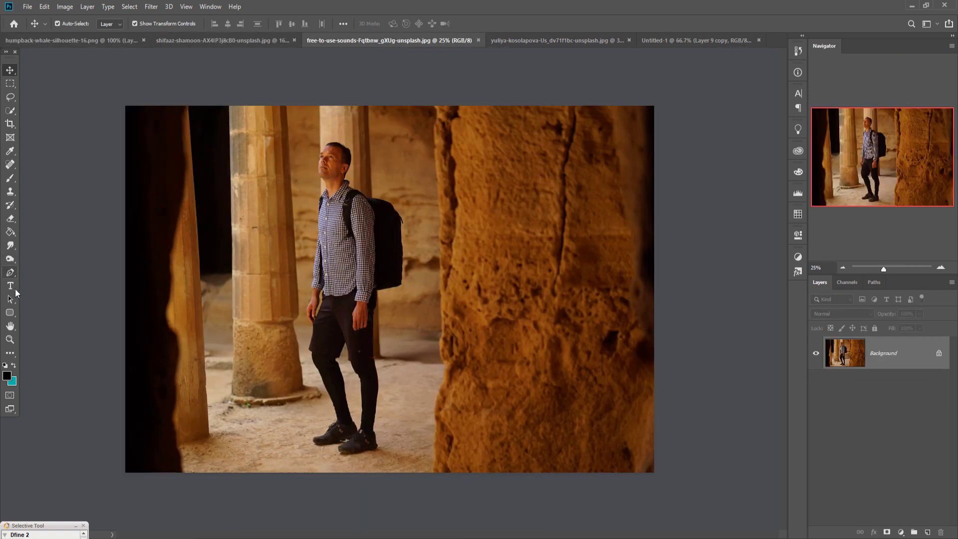
pyautogui.click(10, 272)
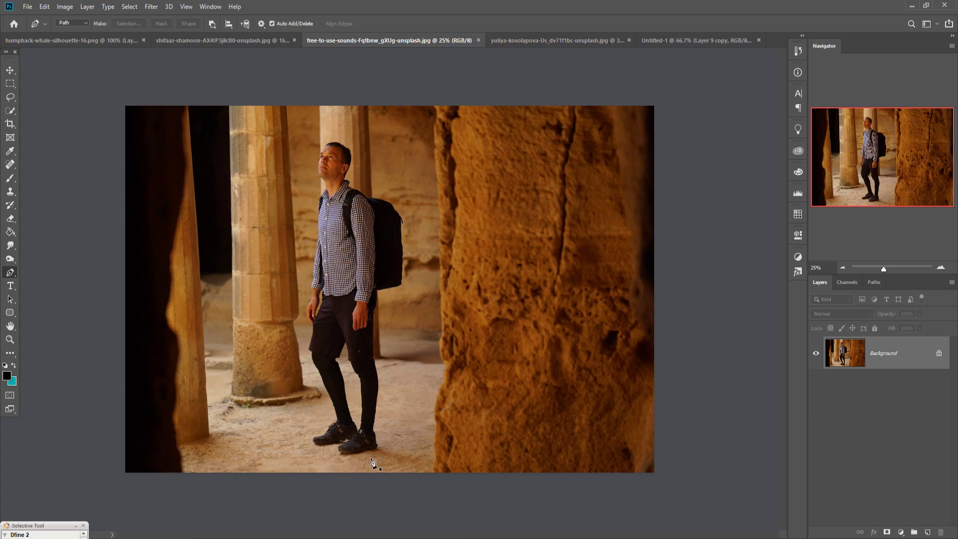
pyautogui.scroll(1, 295, 507)
pyautogui.scroll(2, 279, 469)
pyautogui.scroll(1, 279, 409)
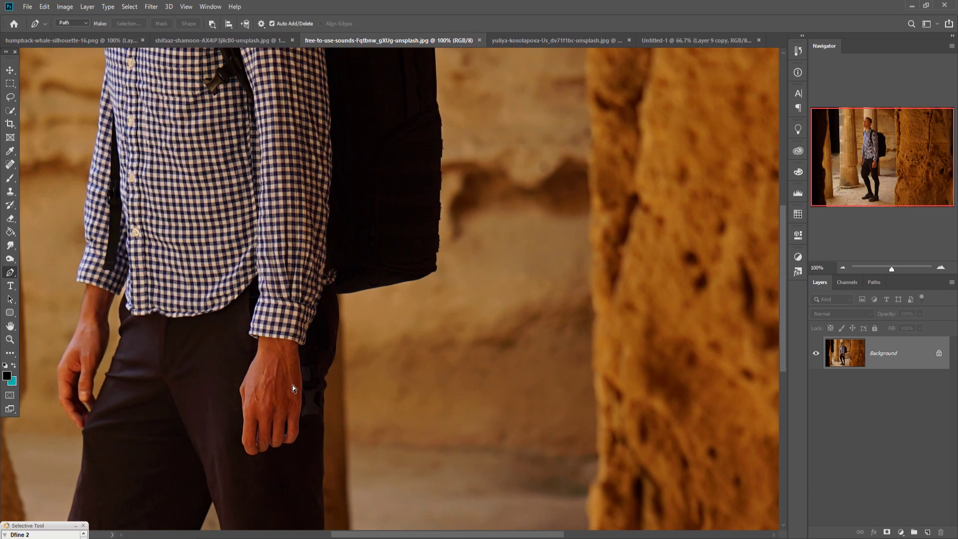
pyautogui.scroll(1, 293, 388)
pyautogui.moveTo(265, 411); pyautogui.dragTo(375, 240)
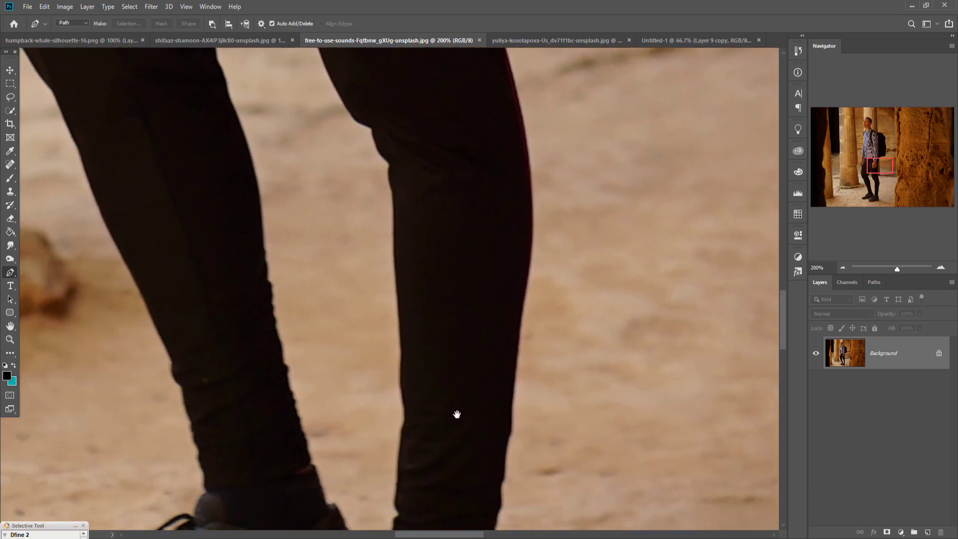
pyautogui.moveTo(457, 414); pyautogui.dragTo(398, 280)
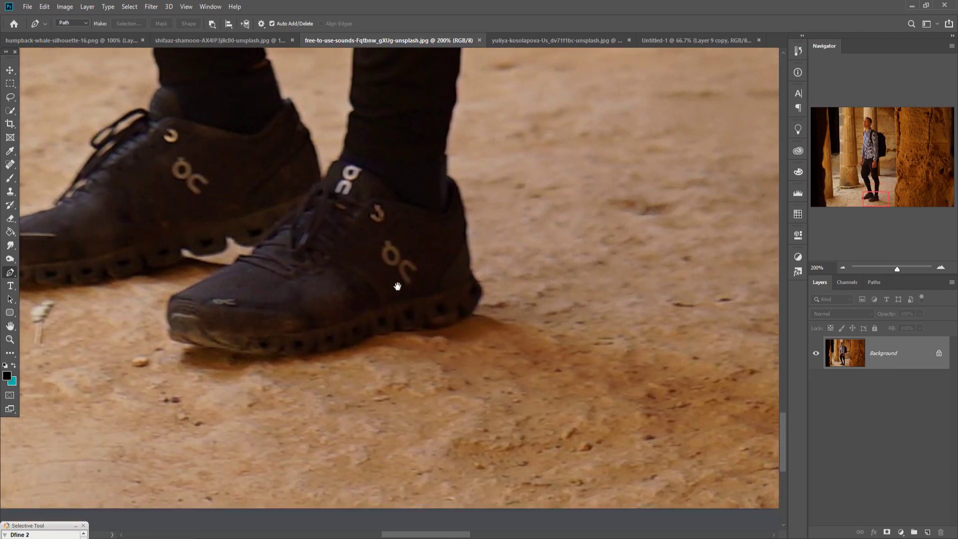
# Start the path at the front shoe's ankle and trace down around the heel
pyautogui.click(442, 173)
pyautogui.click(451, 176)
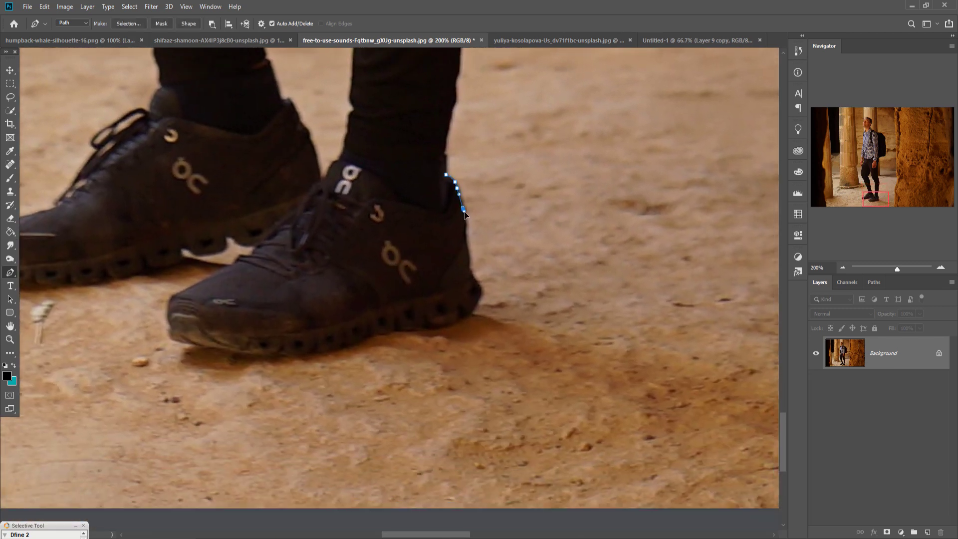
pyautogui.click(468, 244)
pyautogui.click(469, 252)
pyautogui.click(481, 291)
pyautogui.click(472, 314)
pyautogui.click(441, 328)
# Trace the path along the bottom of the front shoe's sole
pyautogui.click(400, 334)
pyautogui.click(386, 337)
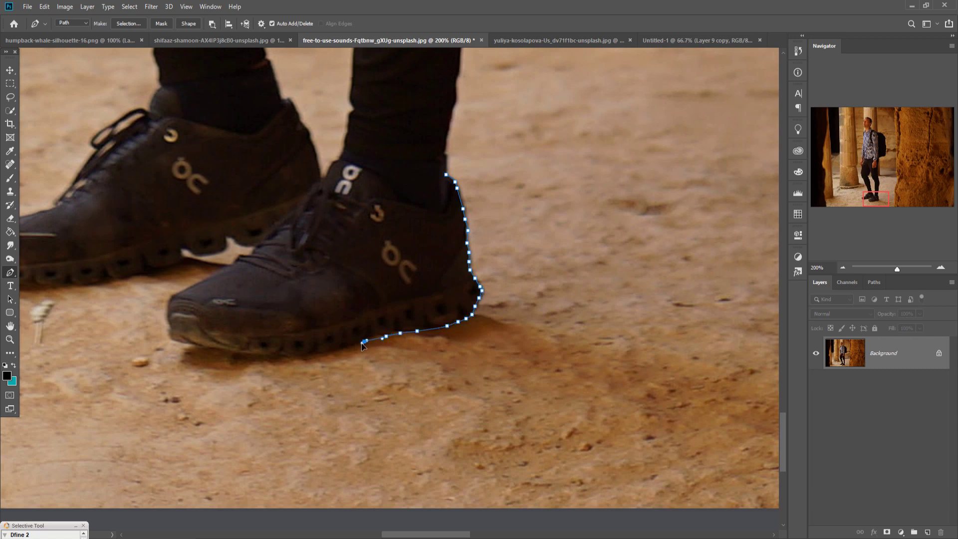
pyautogui.click(363, 344)
pyautogui.click(330, 351)
pyautogui.click(299, 354)
pyautogui.click(260, 355)
pyautogui.click(229, 354)
# Continue the path around the front shoe's toe and along its top
pyautogui.click(189, 344)
pyautogui.click(170, 322)
pyautogui.click(170, 314)
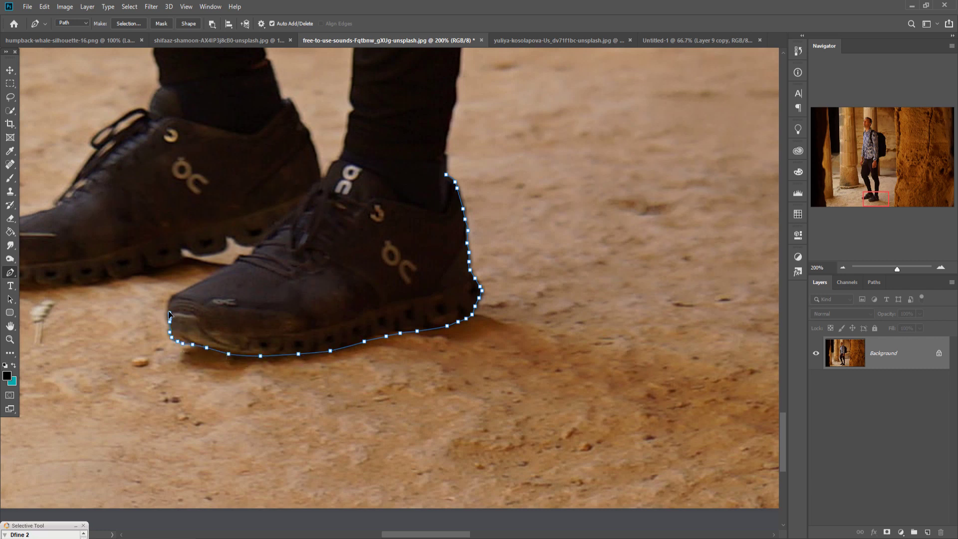
pyautogui.click(195, 287)
pyautogui.click(201, 284)
pyautogui.click(234, 264)
pyautogui.click(255, 248)
pyautogui.click(238, 244)
# Trace down the back shoe's edge and left along its sole toward the toe
pyautogui.click(221, 249)
pyautogui.click(209, 253)
pyautogui.click(189, 249)
pyautogui.click(180, 257)
pyautogui.click(173, 261)
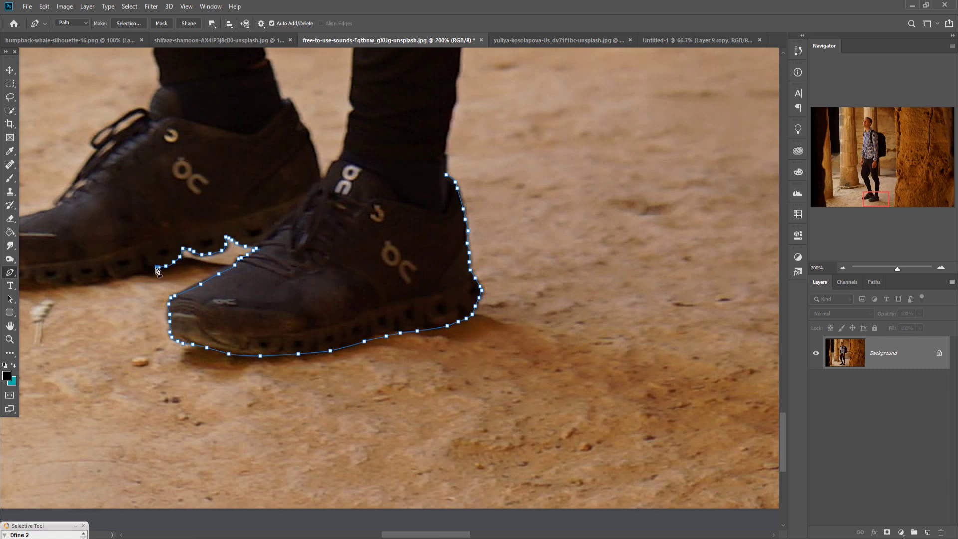
pyautogui.click(153, 265)
pyautogui.click(126, 275)
pyautogui.click(90, 283)
pyautogui.click(83, 284)
pyautogui.click(65, 285)
pyautogui.click(54, 286)
# Outline the back shoe's toe and its top edge
pyautogui.moveTo(34, 290); pyautogui.dragTo(405, 276)
pyautogui.click(391, 271)
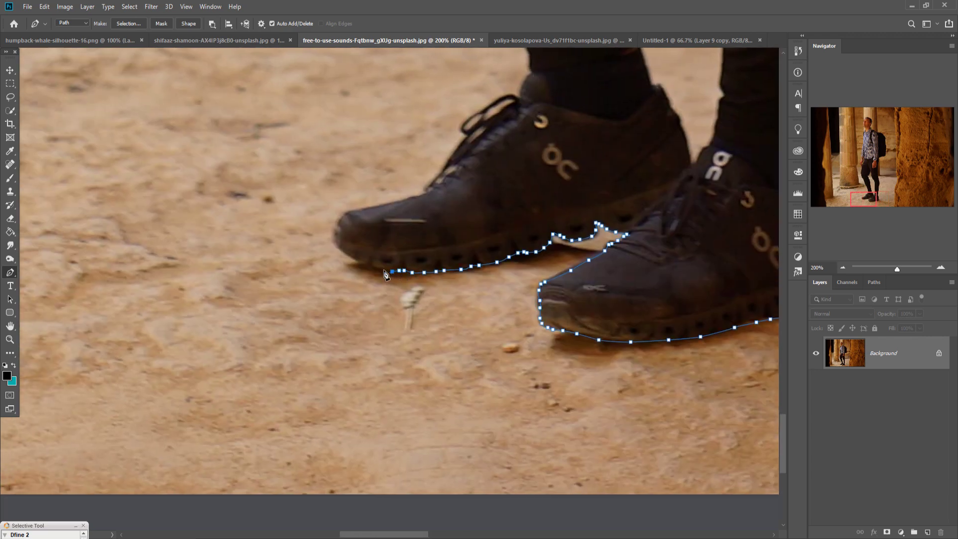
pyautogui.click(361, 263)
pyautogui.click(338, 250)
pyautogui.click(336, 233)
pyautogui.click(344, 216)
pyautogui.click(349, 213)
pyautogui.moveTo(411, 205)
pyautogui.mouseDown()
pyautogui.moveTo(454, 176)
pyautogui.moveTo(477, 140)
pyautogui.moveTo(525, 101)
pyautogui.moveTo(534, 73)
pyautogui.moveTo(481, 397)
pyautogui.moveTo(440, 269)
pyautogui.mouseUp()
# Extend the path up the back leg, bending it to follow the trousers
pyautogui.scroll(3, 439, 259)
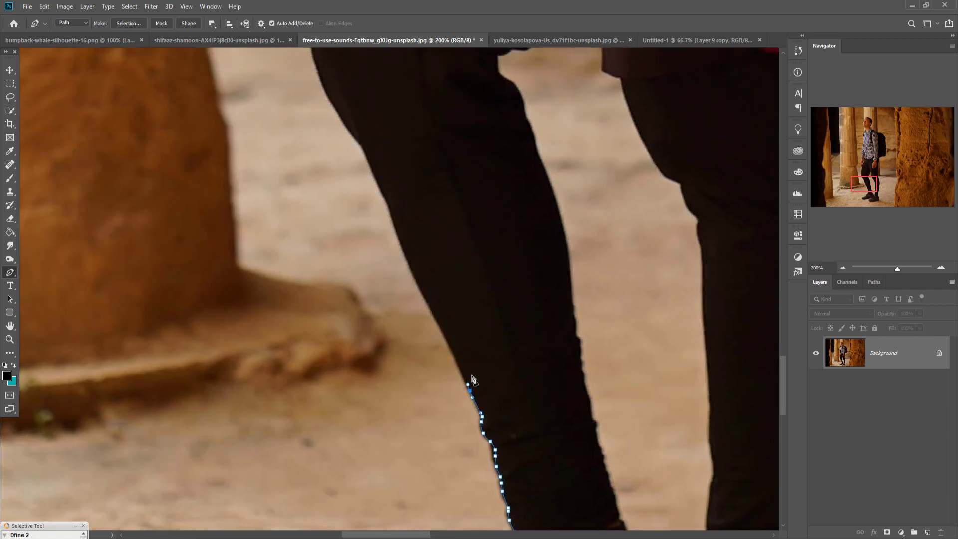
pyautogui.click(389, 206)
pyautogui.moveTo(417, 271); pyautogui.dragTo(415, 278)
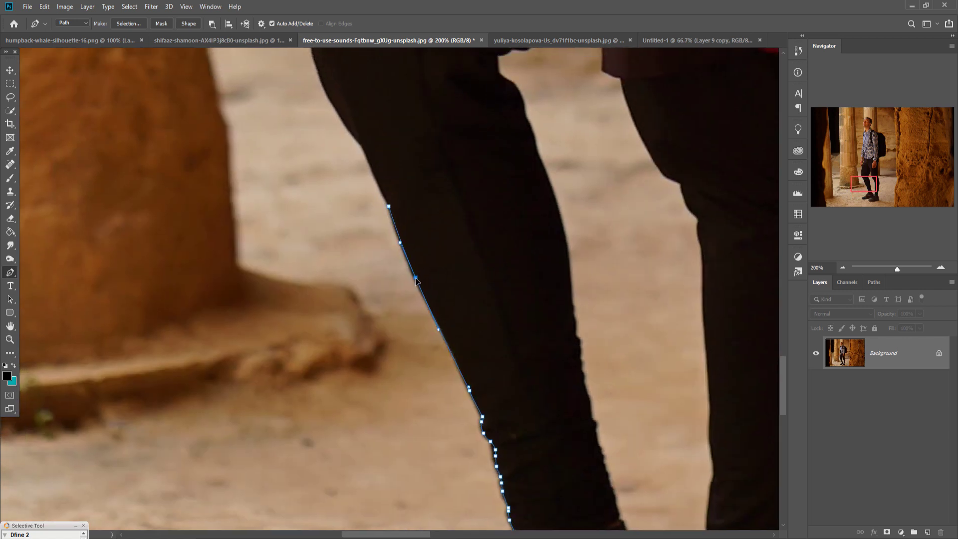
pyautogui.click(458, 365)
pyautogui.click(429, 309)
pyautogui.click(450, 350)
pyautogui.moveTo(452, 355); pyautogui.dragTo(514, 505)
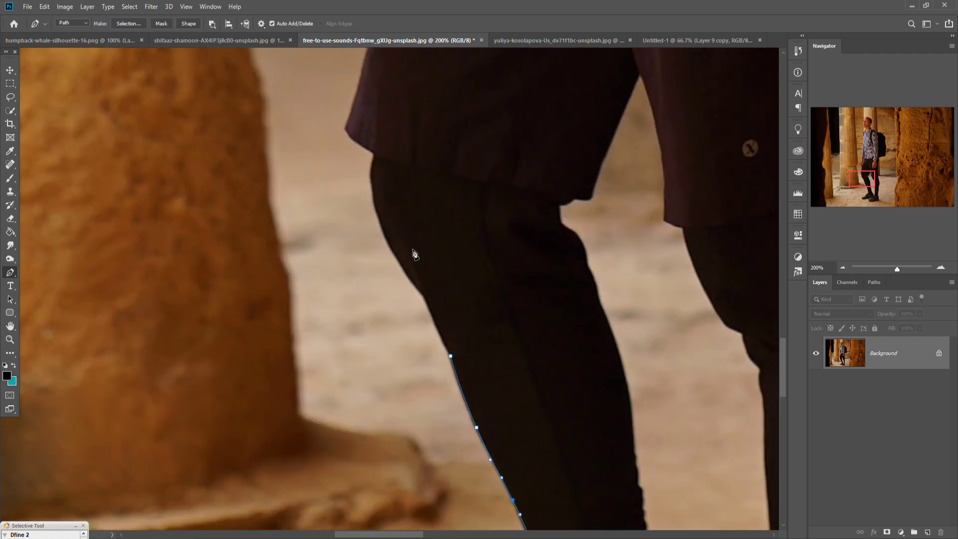
# Add curved points up the trouser edge toward the thigh
pyautogui.click(426, 297)
pyautogui.moveTo(397, 256); pyautogui.dragTo(372, 187)
pyautogui.moveTo(374, 152); pyautogui.dragTo(376, 158)
pyautogui.click(348, 119)
pyautogui.click(360, 88)
pyautogui.click(365, 60)
pyautogui.moveTo(377, 96)
pyautogui.mouseDown()
pyautogui.moveTo(376, 188)
pyautogui.moveTo(358, 280)
pyautogui.mouseUp()
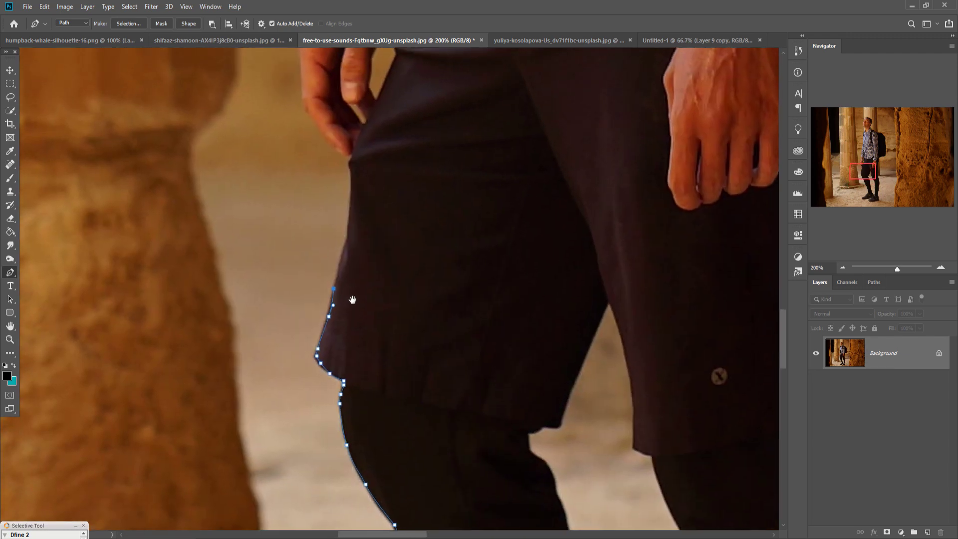
# Trace further up the trouser edge and undo the last misplaced points
pyautogui.click(351, 222)
pyautogui.click(353, 205)
pyautogui.click(355, 188)
pyautogui.click(354, 179)
pyautogui.click(349, 159)
pyautogui.moveTo(305, 89); pyautogui.dragTo(327, 266)
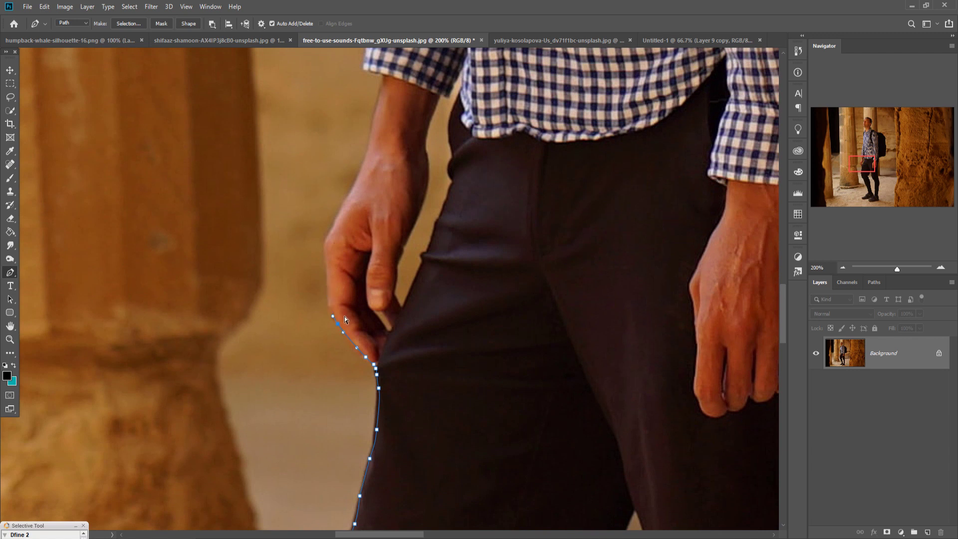
pyautogui.hotkey('ctrl', 'z')
pyautogui.hotkey('ctrl', 'z')
# Trace up the edge of the hand to the sleeve cuff
pyautogui.click(336, 220)
pyautogui.click(348, 193)
pyautogui.click(359, 176)
pyautogui.click(381, 89)
pyautogui.click(386, 77)
pyautogui.click(368, 72)
pyautogui.moveTo(365, 68); pyautogui.dragTo(394, 307)
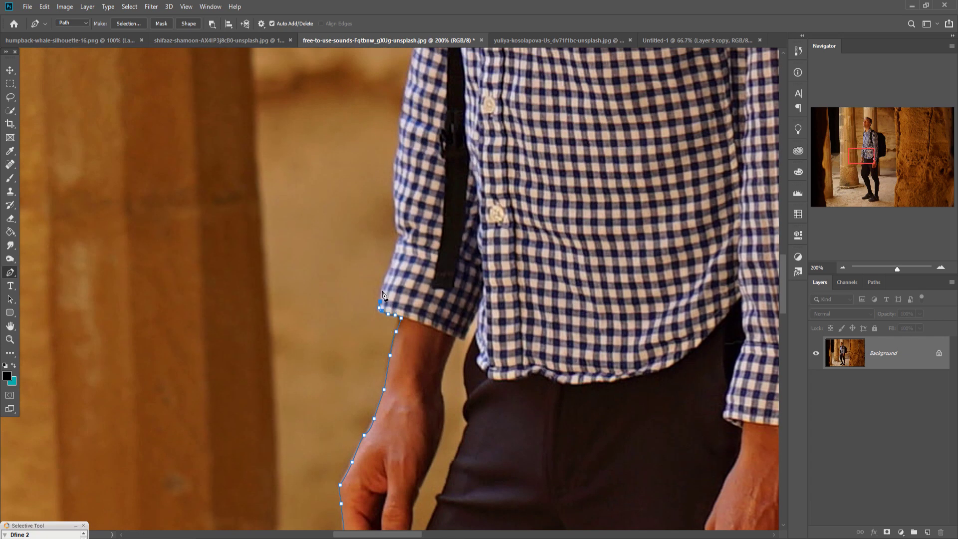
# Trace the path up the shirt sleeve's edge
pyautogui.click(390, 267)
pyautogui.click(395, 212)
pyautogui.click(392, 169)
pyautogui.click(396, 161)
pyautogui.click(401, 135)
pyautogui.click(402, 115)
pyautogui.click(407, 85)
pyautogui.click(410, 66)
pyautogui.moveTo(414, 59); pyautogui.dragTo(393, 355)
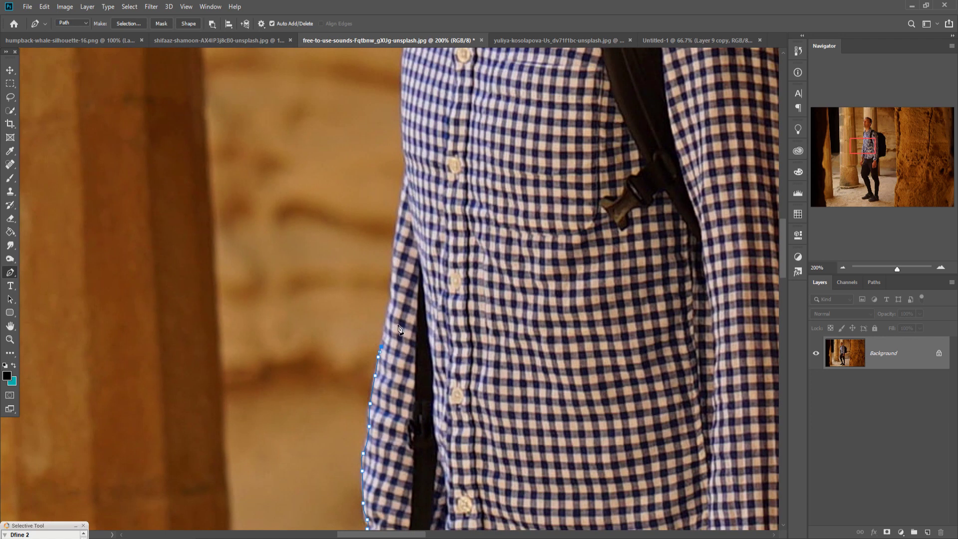
# Trace the path up the shirt's side edge toward the collar
pyautogui.click(389, 306)
pyautogui.click(394, 246)
pyautogui.click(399, 220)
pyautogui.click(402, 191)
pyautogui.click(407, 168)
pyautogui.click(404, 139)
pyautogui.click(402, 116)
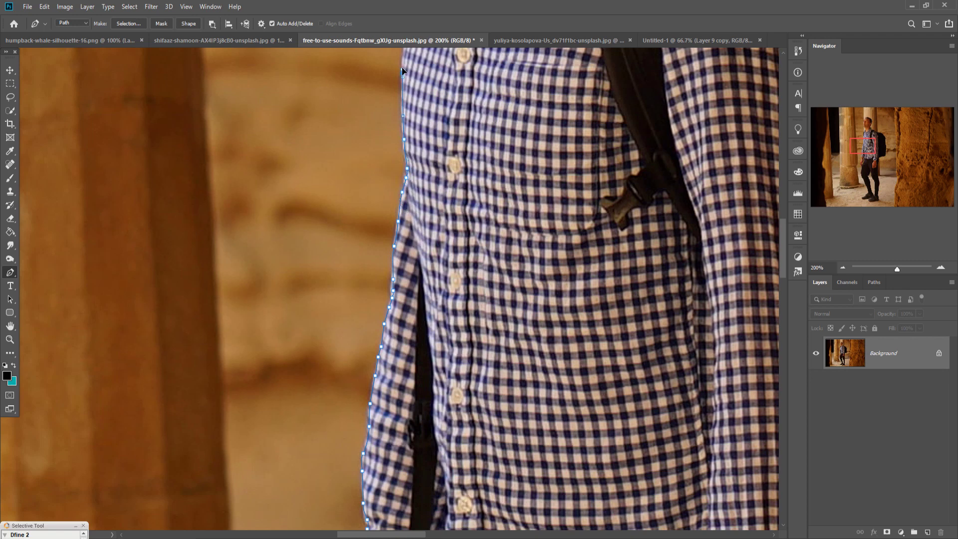
pyautogui.moveTo(417, 117); pyautogui.dragTo(408, 389)
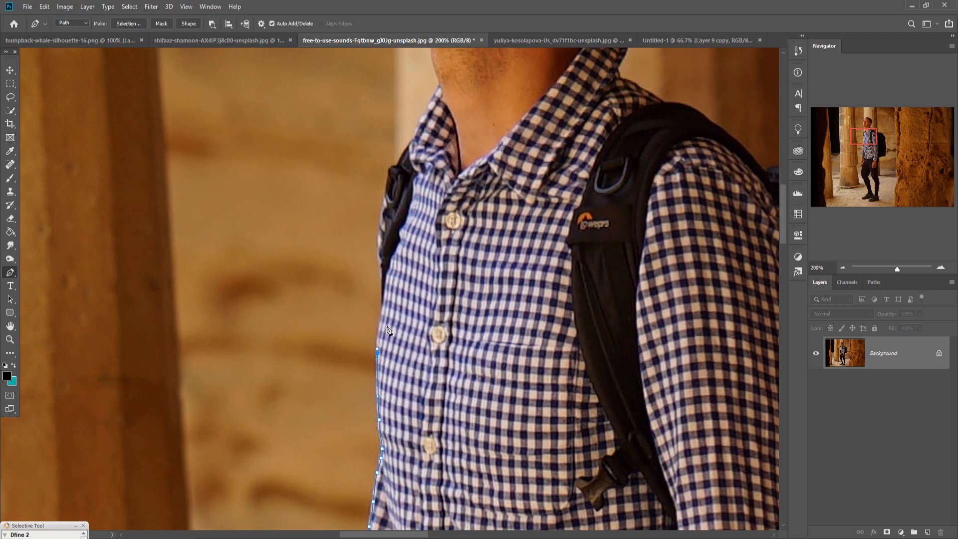
# Trace the path up the shirt edge, along the collar and up the neck
pyautogui.click(378, 325)
pyautogui.click(383, 302)
pyautogui.click(382, 273)
pyautogui.click(379, 246)
pyautogui.click(379, 215)
pyautogui.click(384, 203)
pyautogui.click(390, 176)
pyautogui.click(399, 158)
pyautogui.click(415, 129)
pyautogui.click(429, 103)
pyautogui.click(440, 81)
pyautogui.moveTo(446, 97); pyautogui.dragTo(450, 384)
# Add curved points fitting the path to the neck and chin
pyautogui.click(399, 291)
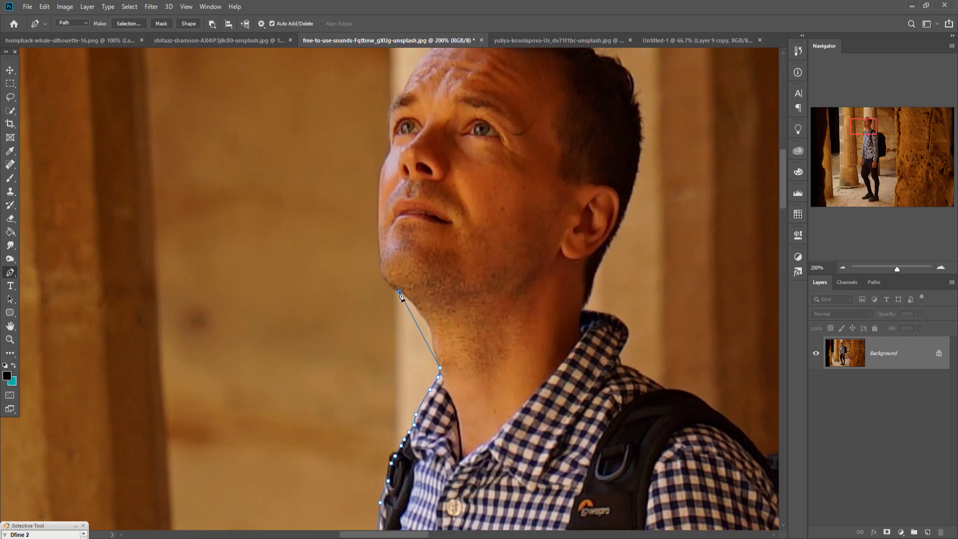
pyautogui.moveTo(417, 325); pyautogui.dragTo(427, 322)
pyautogui.click(438, 352)
pyautogui.moveTo(443, 345); pyautogui.dragTo(459, 457)
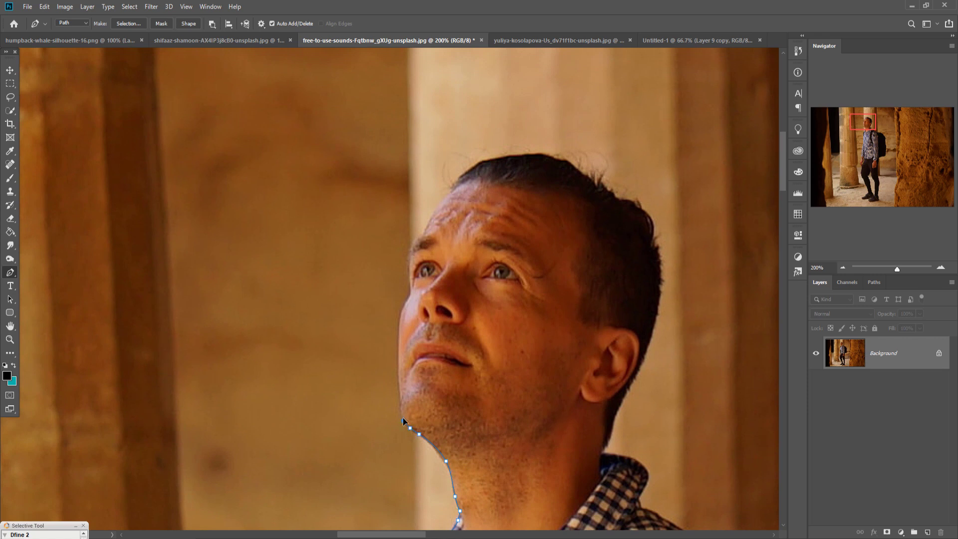
pyautogui.click(400, 382)
pyautogui.moveTo(398, 345); pyautogui.dragTo(399, 333)
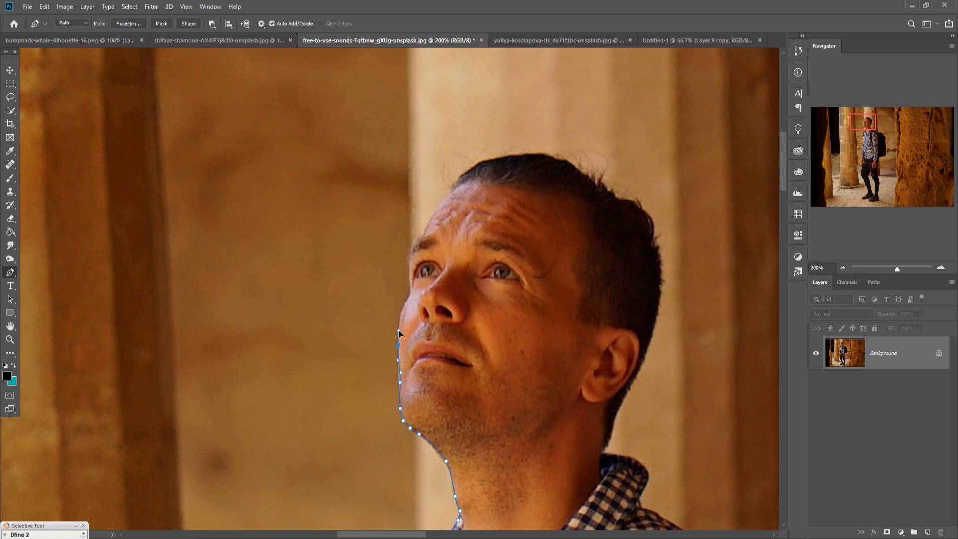
# Trace up the cheek, over the forehead and hairline, down the head and along the collar top
pyautogui.click(412, 297)
pyautogui.click(420, 237)
pyautogui.moveTo(427, 233)
pyautogui.mouseDown()
pyautogui.moveTo(482, 165)
pyautogui.moveTo(555, 161)
pyautogui.moveTo(645, 214)
pyautogui.moveTo(661, 291)
pyautogui.mouseUp()
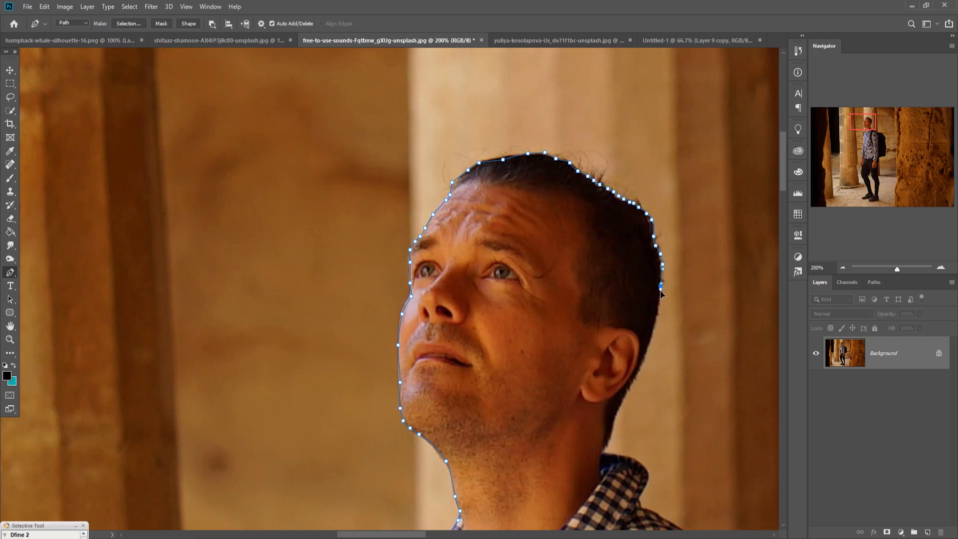
pyautogui.moveTo(656, 327)
pyautogui.mouseDown()
pyautogui.moveTo(609, 462)
pyautogui.moveTo(320, 265)
pyautogui.mouseUp()
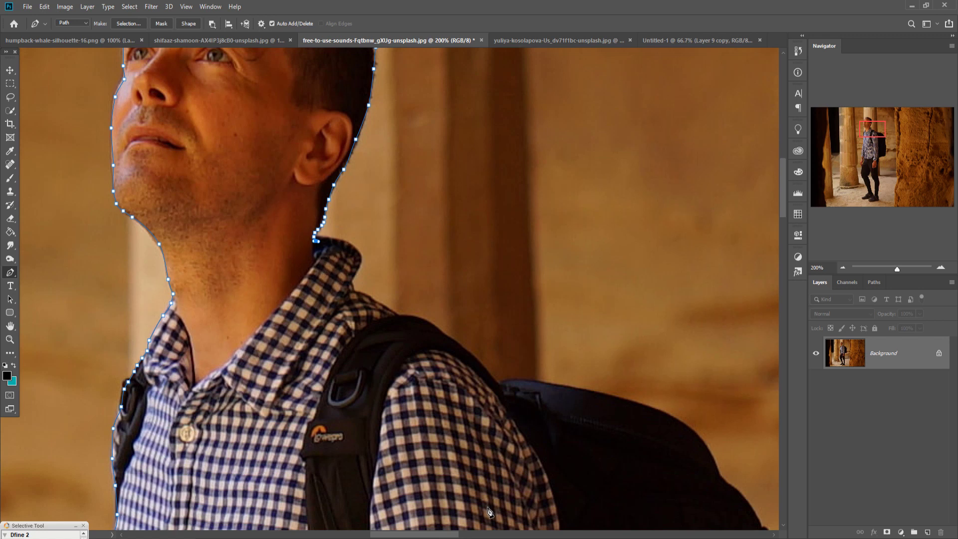
pyautogui.click(909, 503)
pyautogui.moveTo(328, 245)
pyautogui.mouseDown()
pyautogui.moveTo(359, 266)
pyautogui.moveTo(356, 297)
pyautogui.moveTo(441, 335)
pyautogui.moveTo(495, 384)
pyautogui.moveTo(613, 402)
pyautogui.moveTo(692, 434)
pyautogui.moveTo(757, 517)
pyautogui.moveTo(529, 304)
pyautogui.mouseUp()
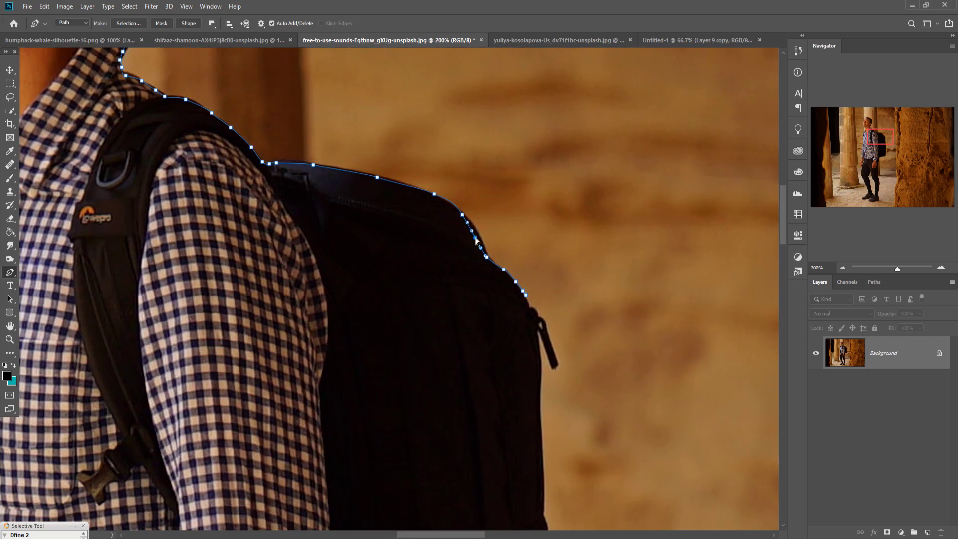
# Reshape the backpack curve and add anchors down the upper backpack edge
pyautogui.moveTo(477, 241); pyautogui.dragTo(479, 234)
pyautogui.moveTo(488, 277); pyautogui.dragTo(436, 202)
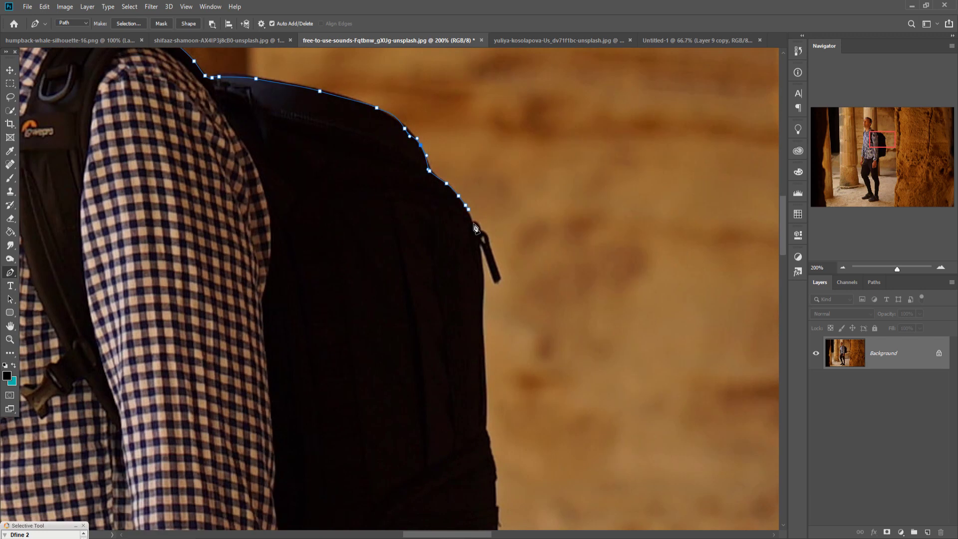
pyautogui.click(474, 223)
pyautogui.click(482, 228)
pyautogui.click(481, 247)
pyautogui.click(482, 253)
pyautogui.click(483, 263)
pyautogui.click(483, 273)
pyautogui.click(482, 294)
pyautogui.click(481, 316)
pyautogui.click(482, 336)
pyautogui.click(484, 348)
# Extend the outline further down the backpack's side edge
pyautogui.click(486, 390)
pyautogui.click(485, 418)
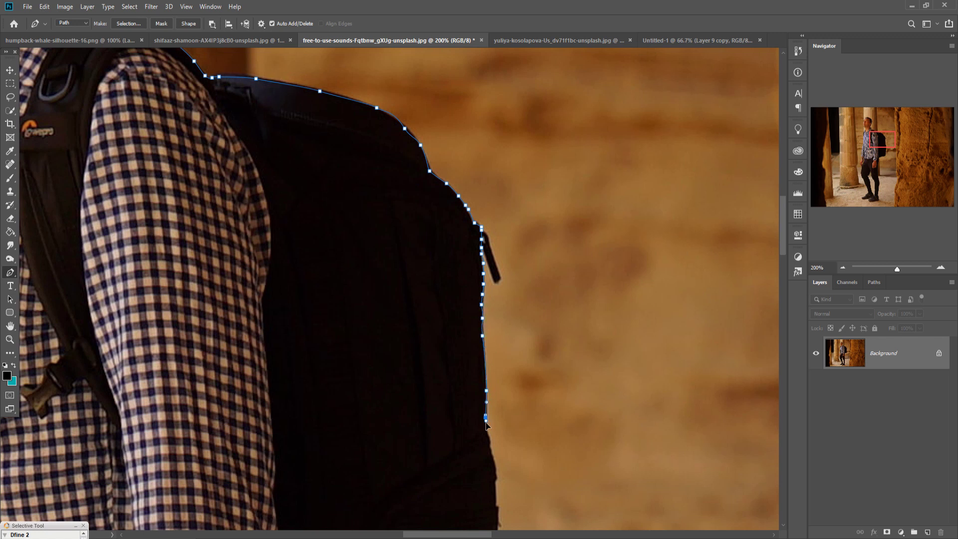
pyautogui.click(488, 433)
pyautogui.click(491, 448)
pyautogui.click(495, 465)
pyautogui.click(496, 482)
pyautogui.click(494, 501)
# Continue tracing anchors down the lower backpack edge
pyautogui.moveTo(494, 507); pyautogui.dragTo(489, 228)
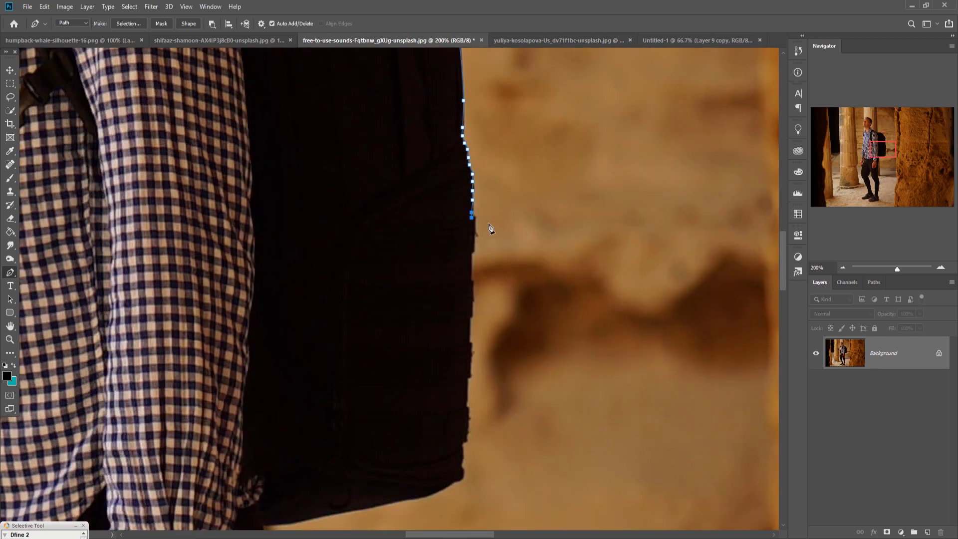
pyautogui.click(472, 250)
pyautogui.click(471, 261)
pyautogui.click(471, 283)
pyautogui.click(472, 314)
pyautogui.click(470, 320)
pyautogui.click(469, 327)
pyautogui.click(471, 367)
pyautogui.click(470, 376)
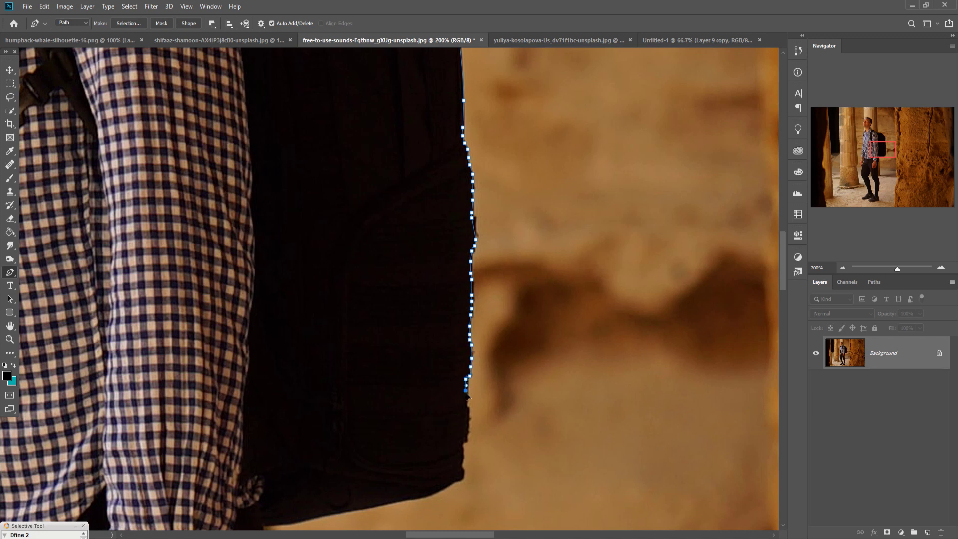
# Trace the outline to the bottom of the backpack and around its corner
pyautogui.click(467, 401)
pyautogui.click(467, 427)
pyautogui.click(461, 447)
pyautogui.click(455, 478)
pyautogui.click(440, 484)
pyautogui.click(432, 487)
# Trace the path left along the underside of the bag
pyautogui.moveTo(432, 487); pyautogui.dragTo(660, 234)
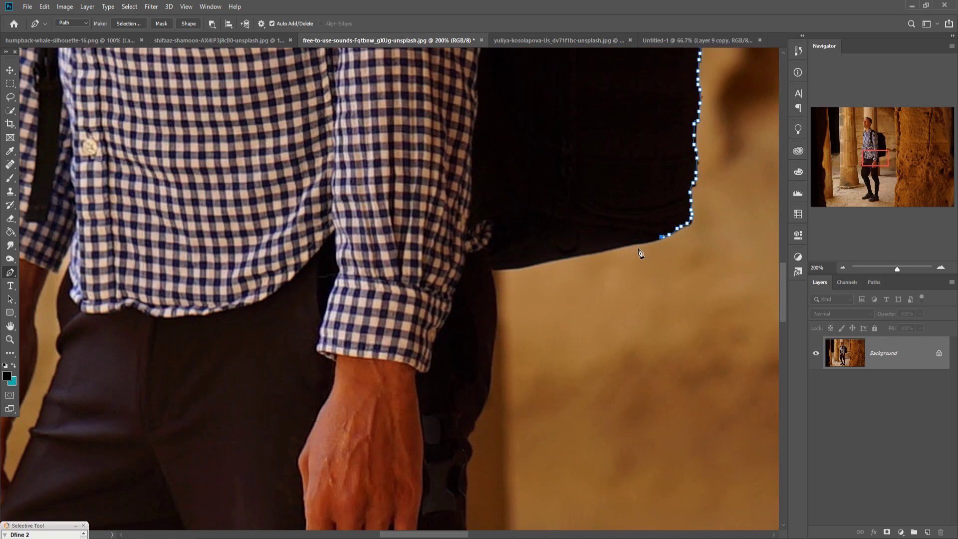
pyautogui.click(643, 242)
pyautogui.click(633, 243)
pyautogui.click(624, 245)
pyautogui.click(581, 254)
pyautogui.click(526, 266)
pyautogui.click(500, 268)
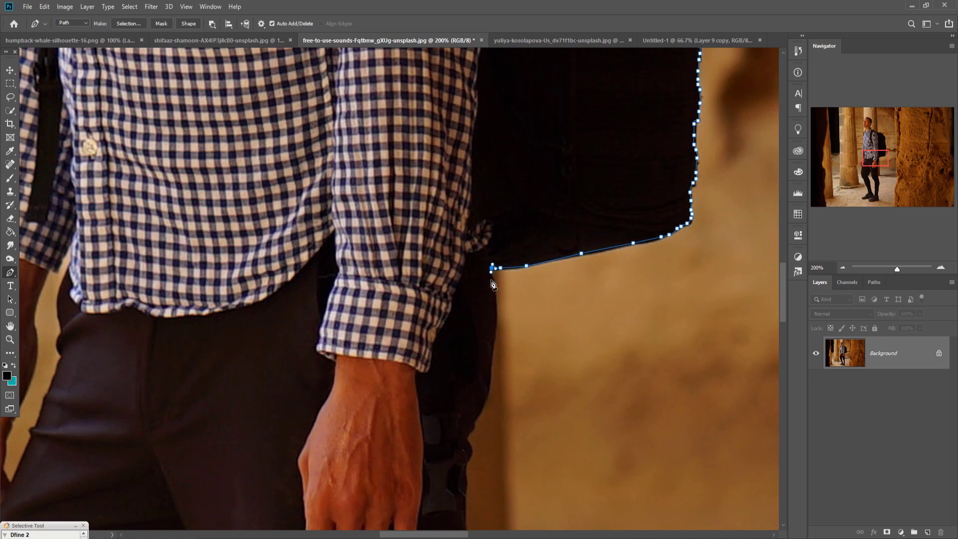
# Outline down the man's side and trouser edge with curved and corner anchors
pyautogui.moveTo(496, 295); pyautogui.dragTo(495, 305)
pyautogui.moveTo(493, 350); pyautogui.dragTo(492, 355)
pyautogui.click(487, 396)
pyautogui.click(476, 418)
pyautogui.moveTo(467, 436); pyautogui.dragTo(471, 449)
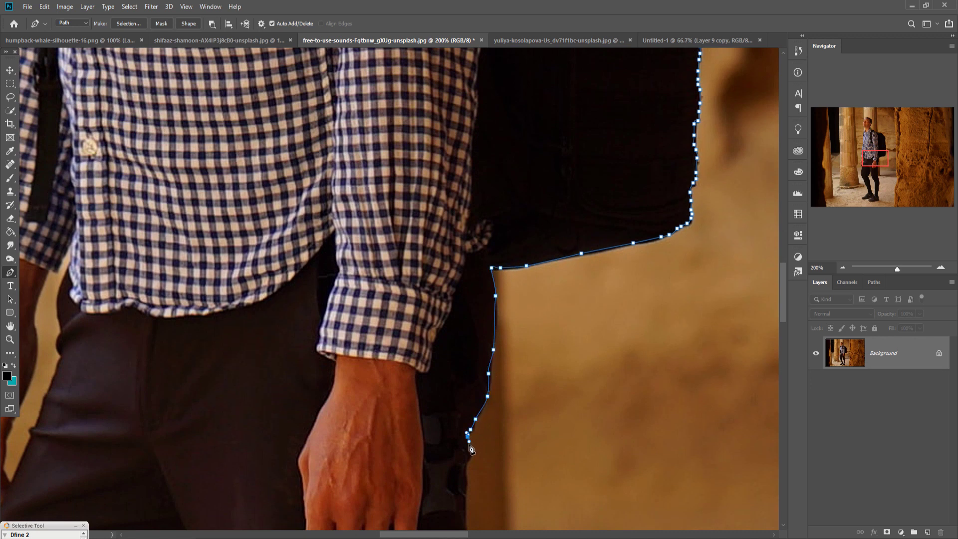
pyautogui.click(470, 444)
pyautogui.click(468, 460)
pyautogui.click(465, 490)
pyautogui.click(466, 506)
# Continue the trouser edge down the leg toward the knee
pyautogui.moveTo(469, 491); pyautogui.dragTo(468, 196)
pyautogui.moveTo(461, 289); pyautogui.dragTo(463, 300)
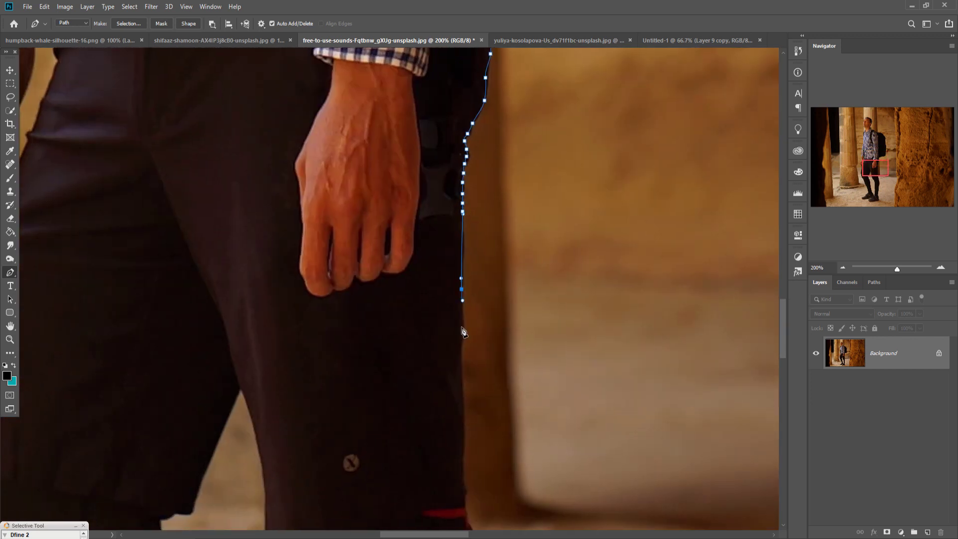
pyautogui.click(462, 349)
pyautogui.click(462, 371)
pyautogui.click(463, 441)
pyautogui.click(462, 461)
pyautogui.click(462, 473)
pyautogui.click(464, 492)
pyautogui.click(466, 503)
# Follow the lower leg edge and calf curve with anchors
pyautogui.moveTo(469, 521); pyautogui.dragTo(470, 228)
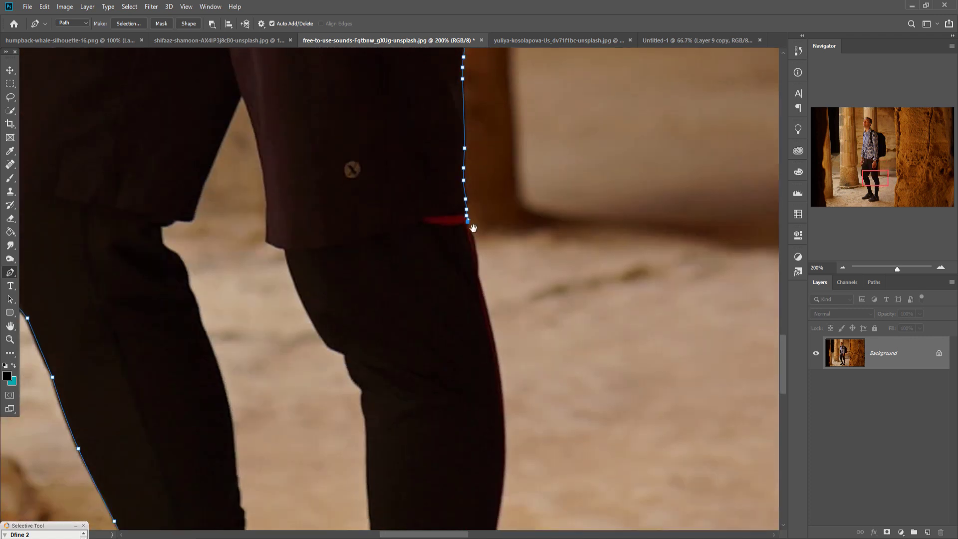
pyautogui.click(476, 249)
pyautogui.click(477, 260)
pyautogui.click(478, 279)
pyautogui.moveTo(495, 341); pyautogui.dragTo(497, 360)
pyautogui.click(503, 477)
pyautogui.click(505, 426)
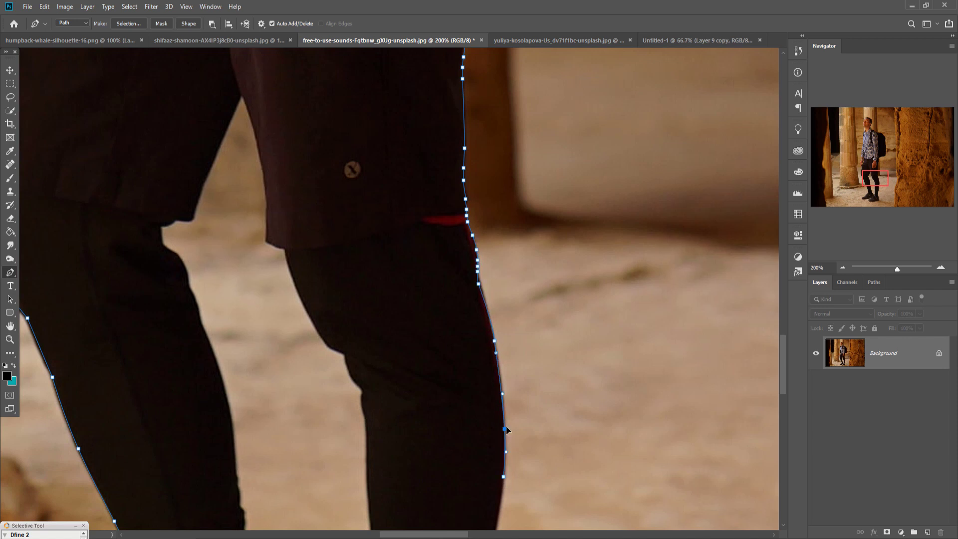
# Add final anchors along the right leg and close the path
pyautogui.scroll(-5, 507, 424)
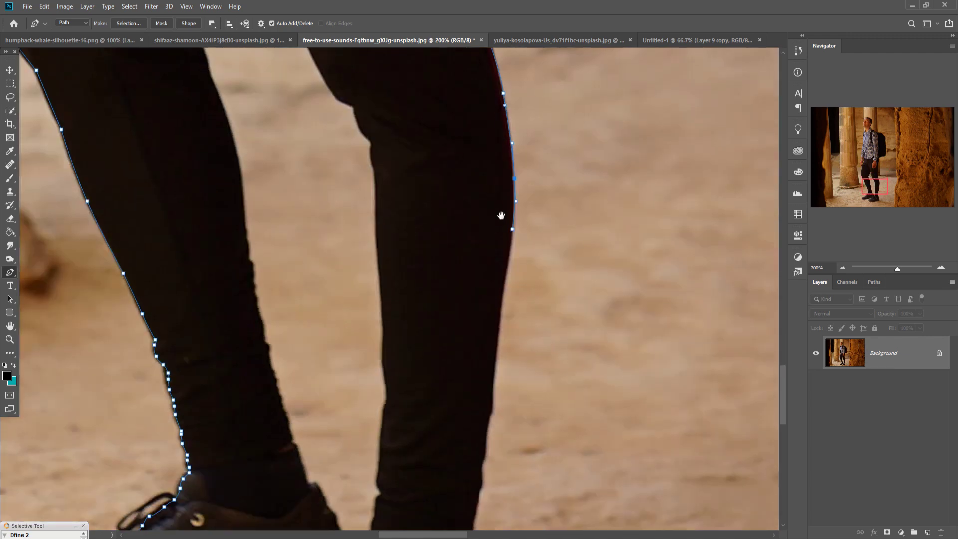
pyautogui.click(493, 400)
pyautogui.moveTo(502, 324); pyautogui.dragTo(500, 316)
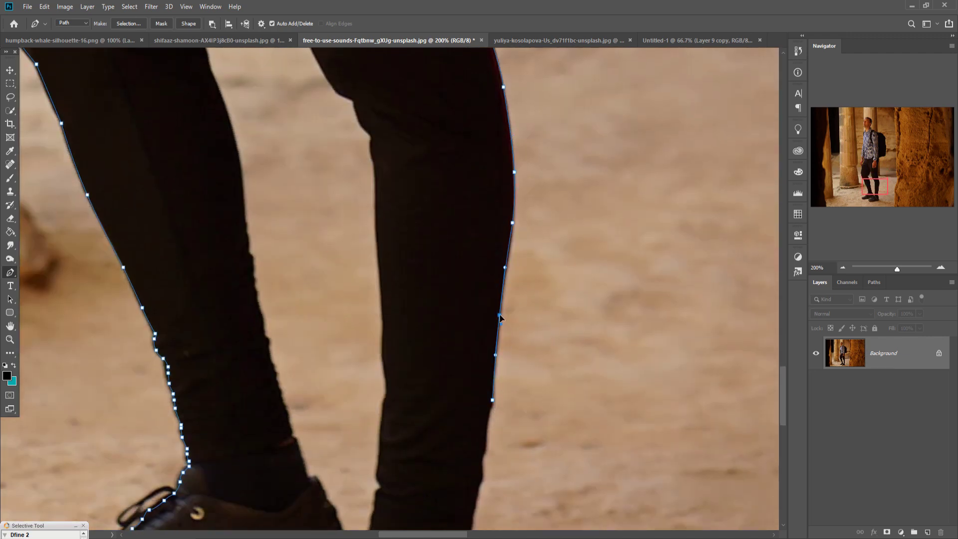
pyautogui.scroll(-4, 500, 316)
pyautogui.click(496, 217)
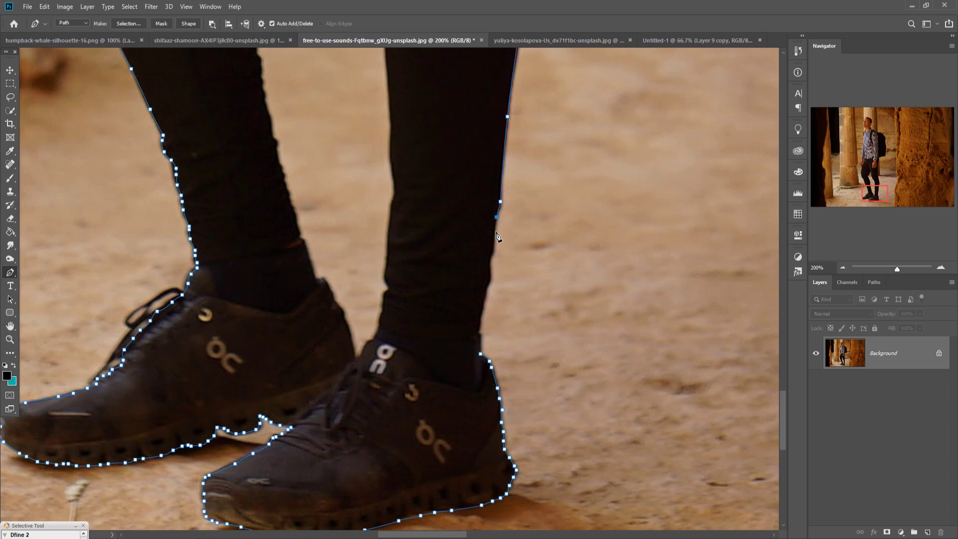
pyautogui.moveTo(492, 259); pyautogui.dragTo(480, 355)
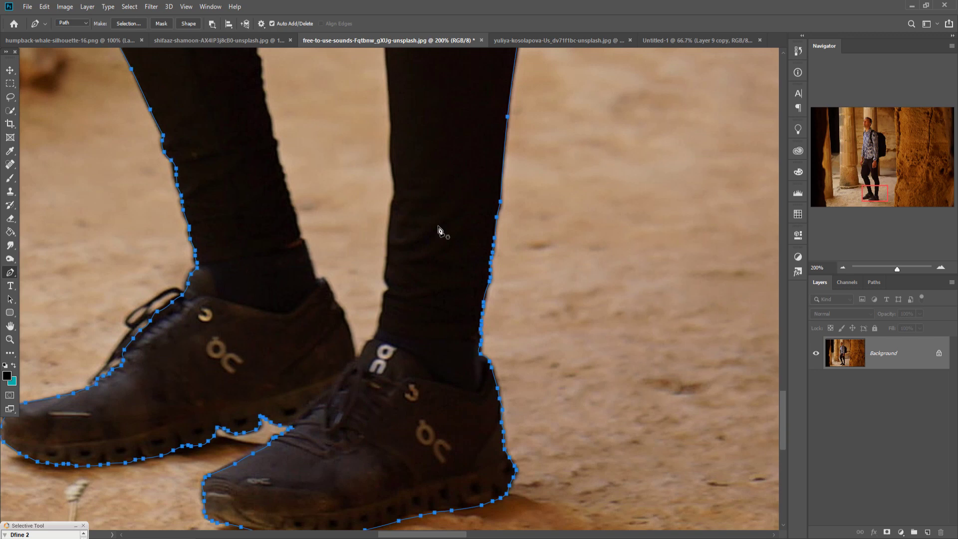
# Convert the finished path to a selection and invert it to isolate the man
pyautogui.hotkey('ctrl', '0')
pyautogui.rightClick(325, 229)
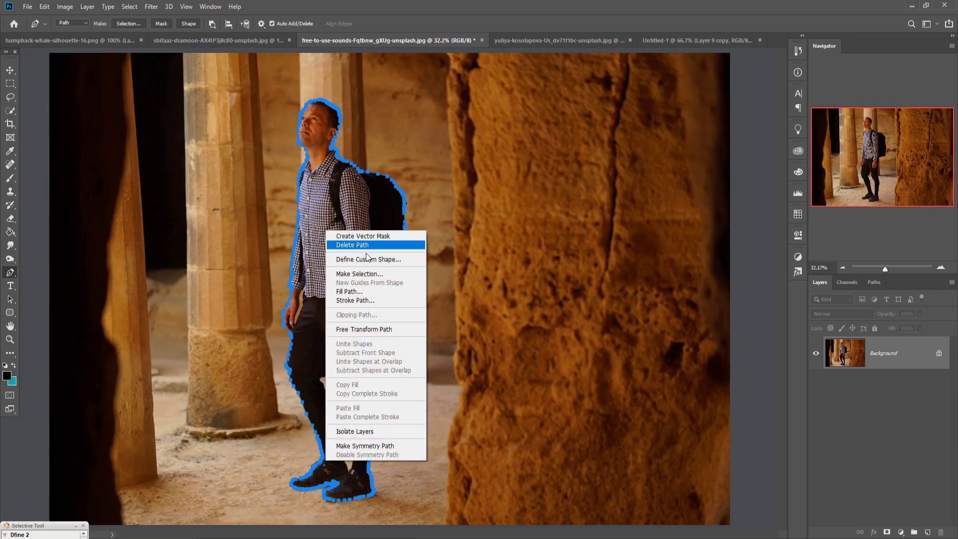
pyautogui.click(364, 273)
pyautogui.click(527, 161)
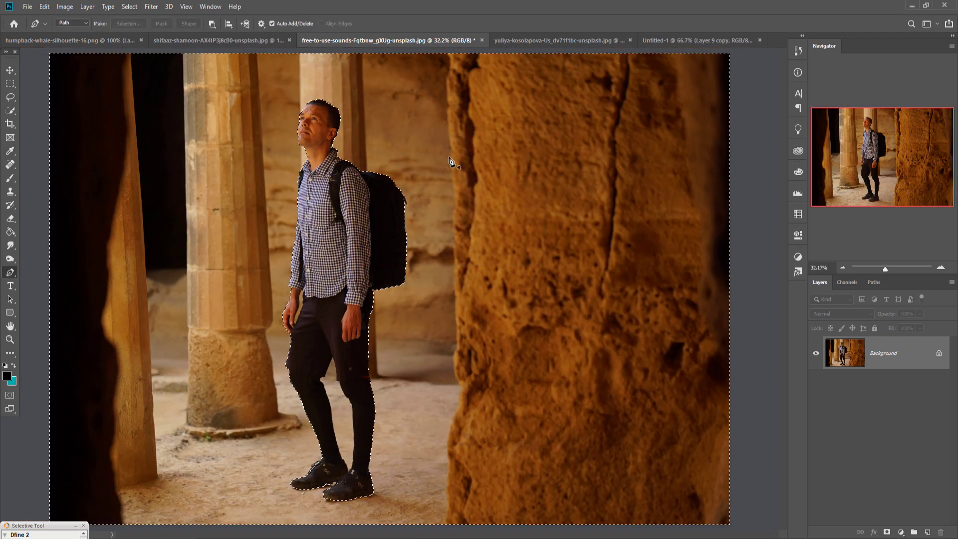
pyautogui.click(129, 7)
pyautogui.click(137, 48)
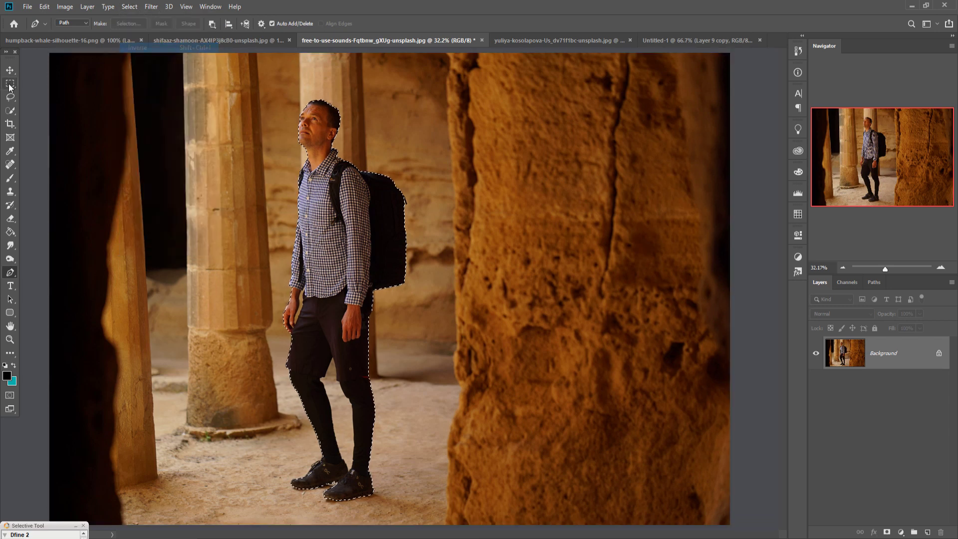
# Drag the cut-out man into the Untitled-1 bulb composite
pyautogui.click(8, 73)
pyautogui.moveTo(390, 41); pyautogui.dragTo(464, 80)
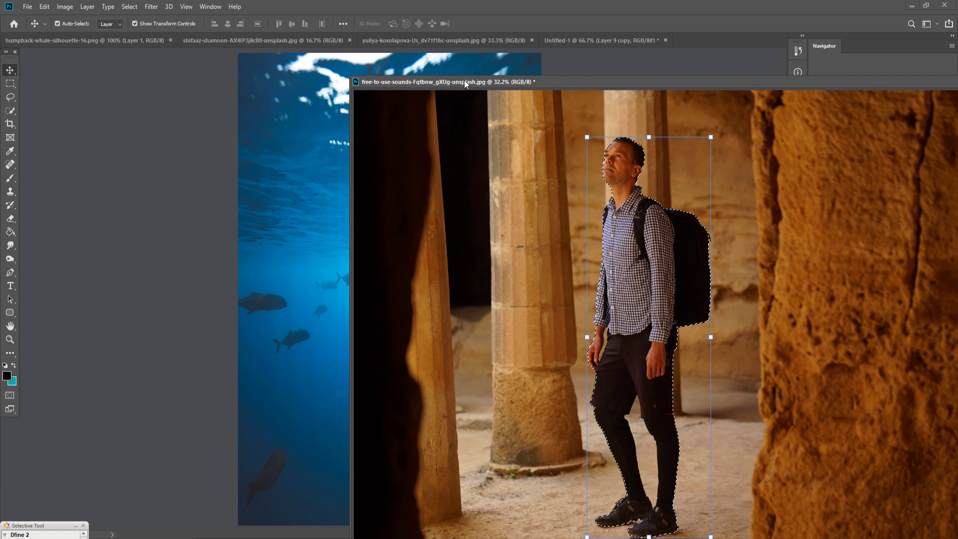
pyautogui.click(567, 43)
pyautogui.moveTo(522, 81); pyautogui.dragTo(755, 122)
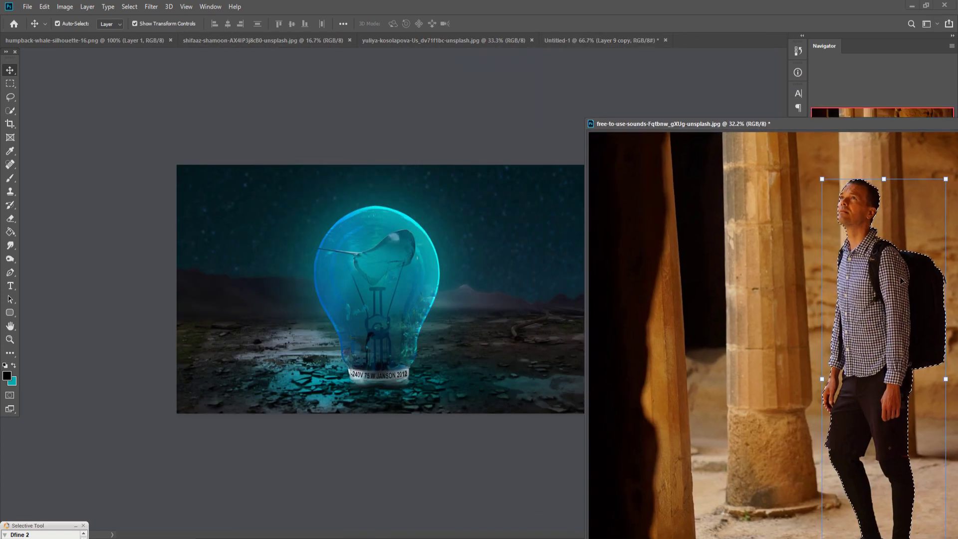
pyautogui.moveTo(876, 300); pyautogui.dragTo(513, 266)
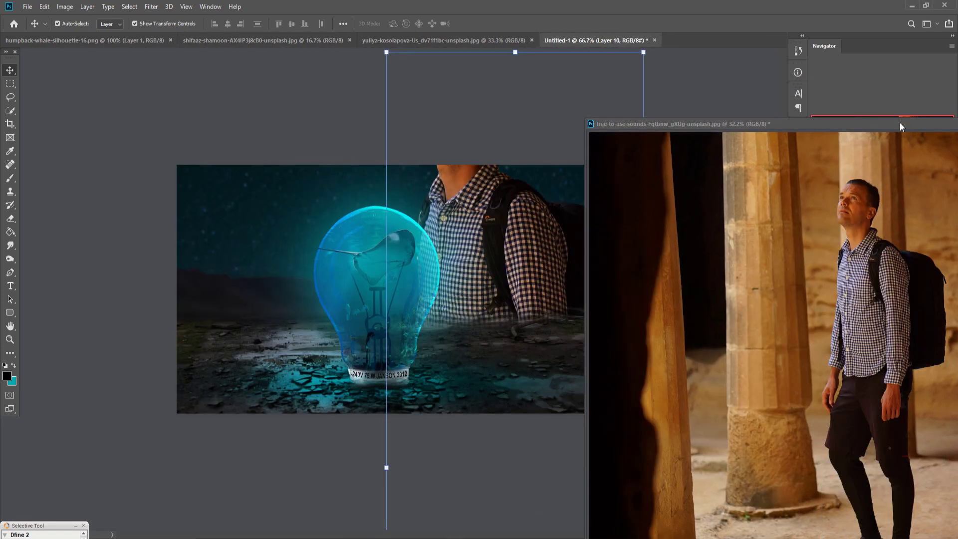
pyautogui.moveTo(899, 124)
pyautogui.mouseDown()
pyautogui.moveTo(506, 224)
pyautogui.moveTo(403, 233)
pyautogui.moveTo(486, 207)
pyautogui.mouseUp()
pyautogui.click(556, 199)
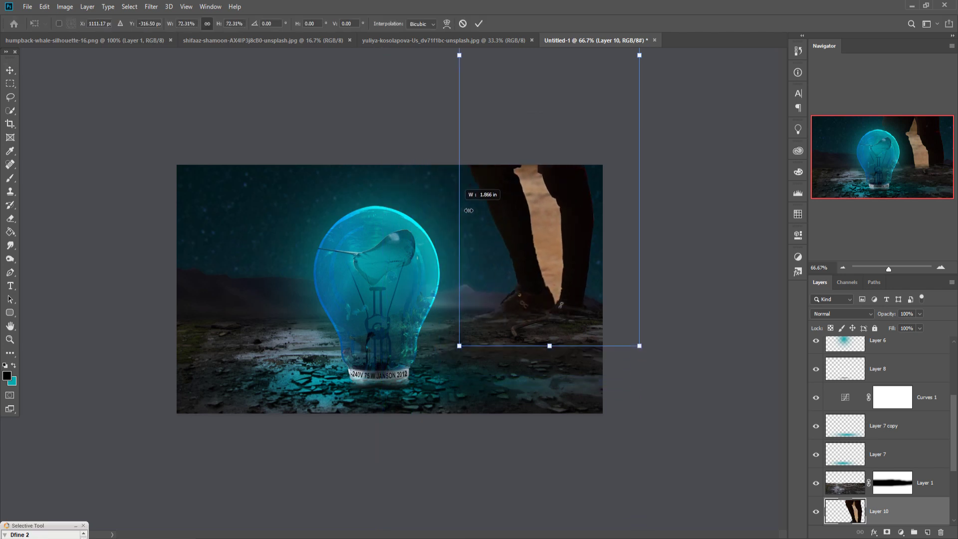
# Scale the man to about 54% and stand him on the ground right of the bulb
pyautogui.moveTo(549, 196); pyautogui.dragTo(481, 247)
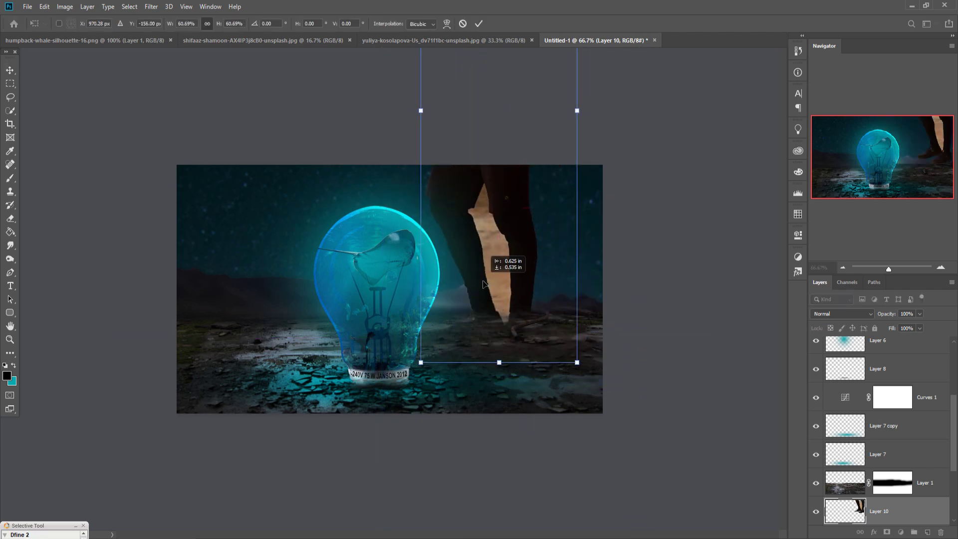
pyautogui.moveTo(576, 365); pyautogui.dragTo(557, 310)
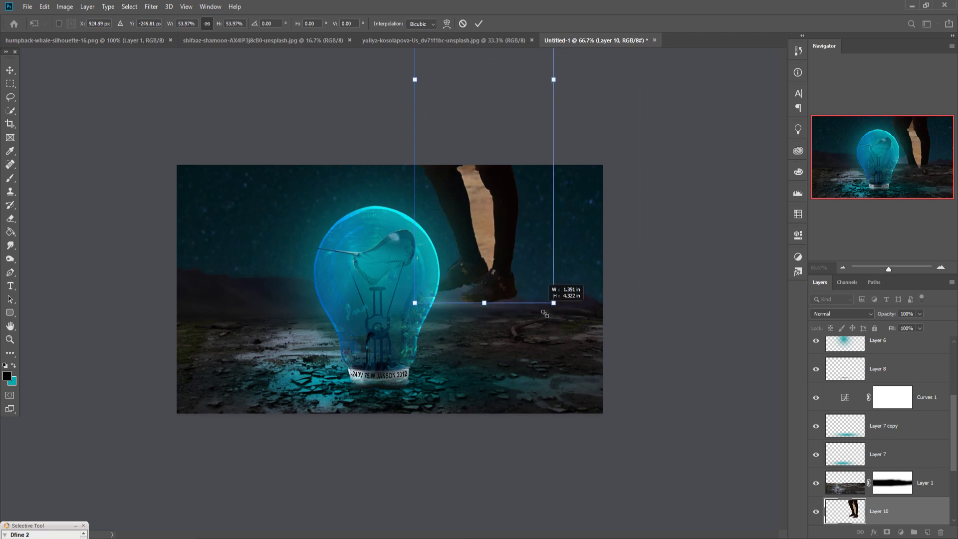
pyautogui.moveTo(512, 247)
pyautogui.mouseDown()
pyautogui.moveTo(529, 254)
pyautogui.moveTo(534, 272)
pyautogui.mouseUp()
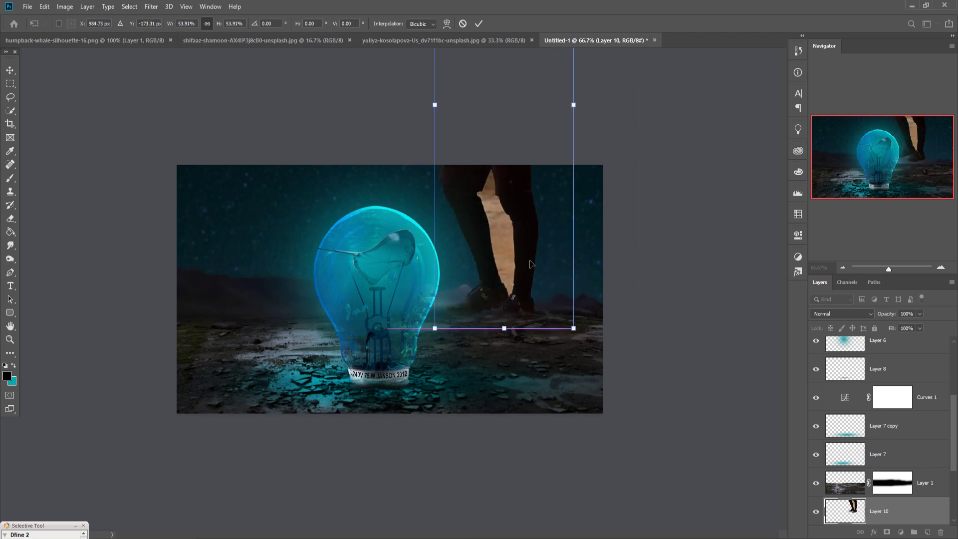
pyautogui.click(479, 24)
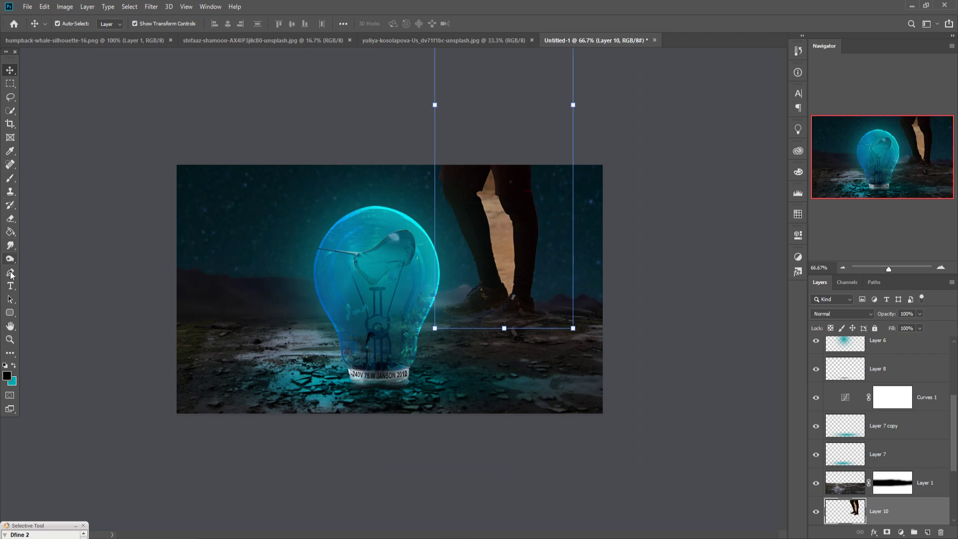
pyautogui.click(10, 273)
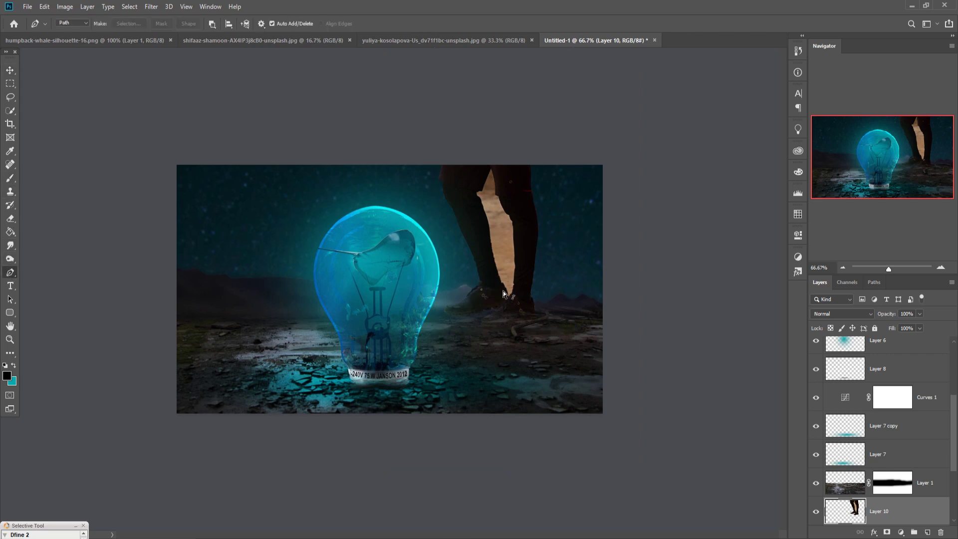
# At 200% zoom, start a new path at the inner shoe and trace up the left leg's inner edge
pyautogui.hotkey('ctrl', '+')
pyautogui.hotkey('ctrl', '+')
pyautogui.moveTo(693, 288); pyautogui.dragTo(366, 391)
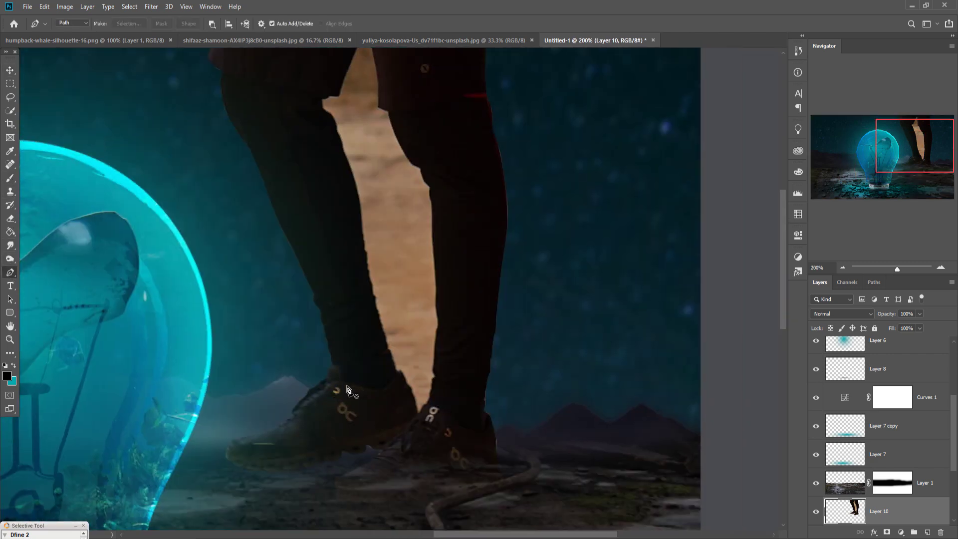
pyautogui.click(418, 414)
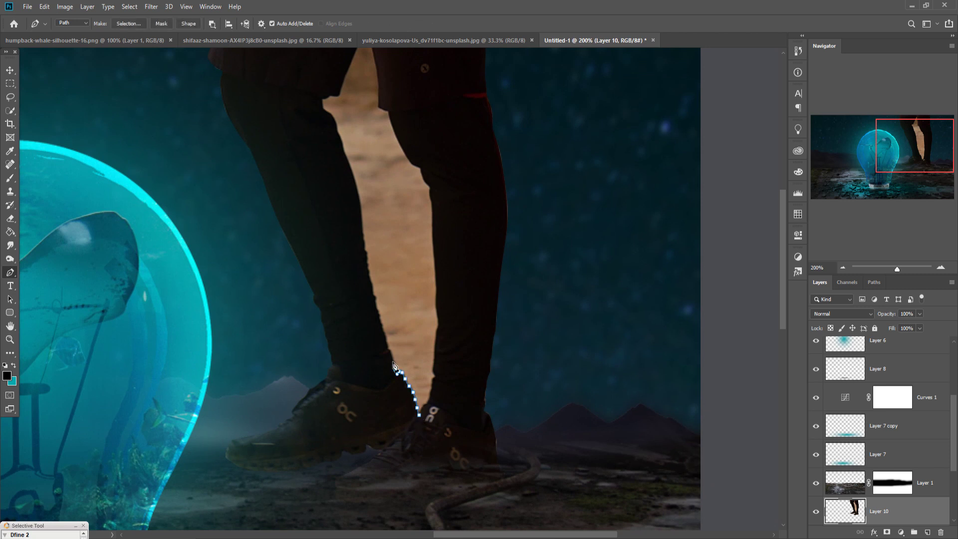
pyautogui.moveTo(394, 365); pyautogui.dragTo(385, 341)
pyautogui.moveTo(376, 299); pyautogui.dragTo(372, 272)
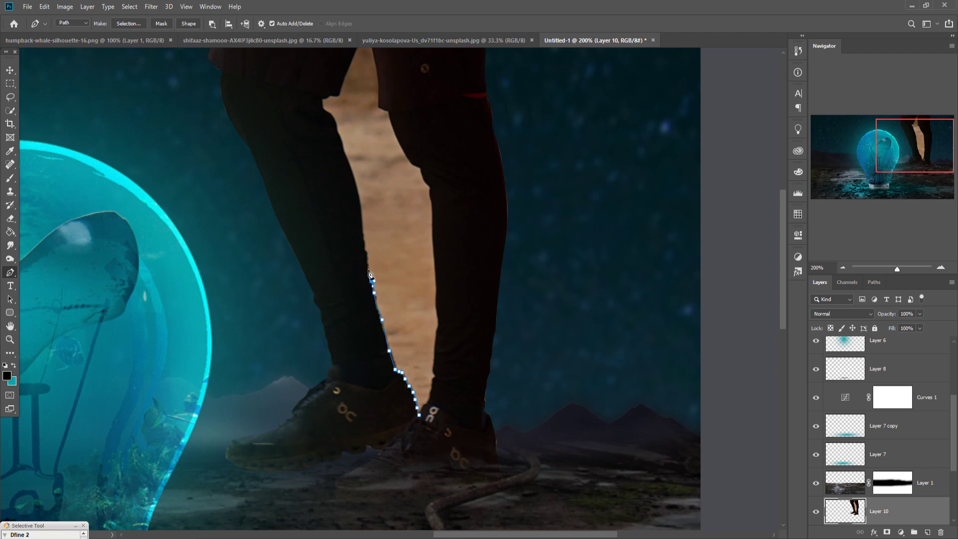
# Trace a closed Pen path around the tan gap between the hiker's legs
pyautogui.moveTo(369, 273)
pyautogui.mouseDown()
pyautogui.moveTo(349, 159)
pyautogui.moveTo(324, 106)
pyautogui.moveTo(356, 61)
pyautogui.moveTo(333, 256)
pyautogui.moveTo(335, 231)
pyautogui.moveTo(348, 241)
pyautogui.mouseUp()
pyautogui.click(354, 288)
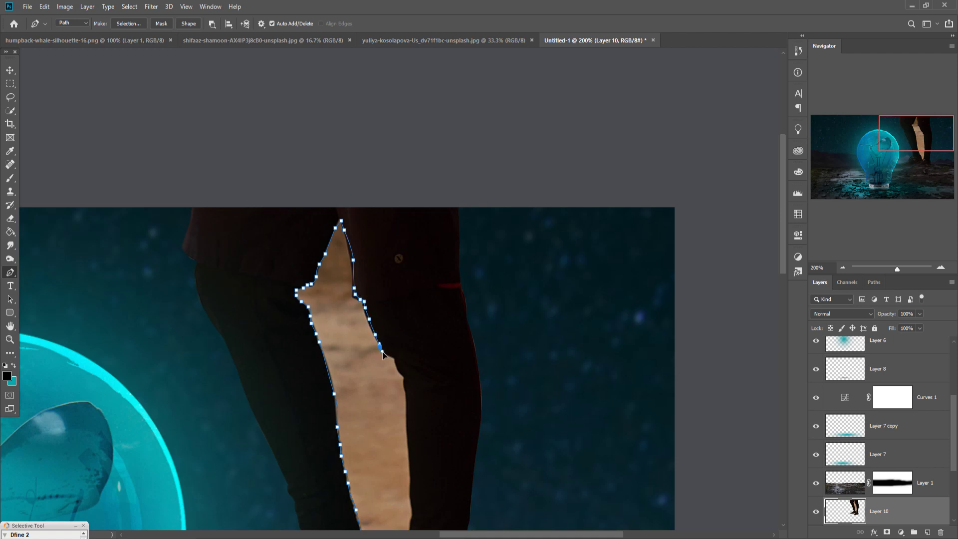
pyautogui.click(405, 383)
pyautogui.click(407, 424)
pyautogui.moveTo(410, 473); pyautogui.dragTo(411, 481)
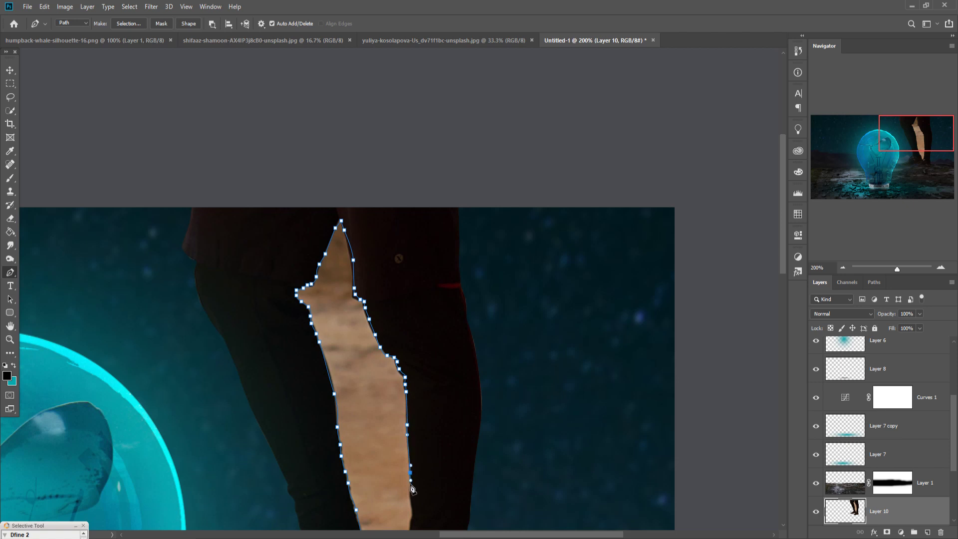
pyautogui.moveTo(418, 518); pyautogui.dragTo(420, 301)
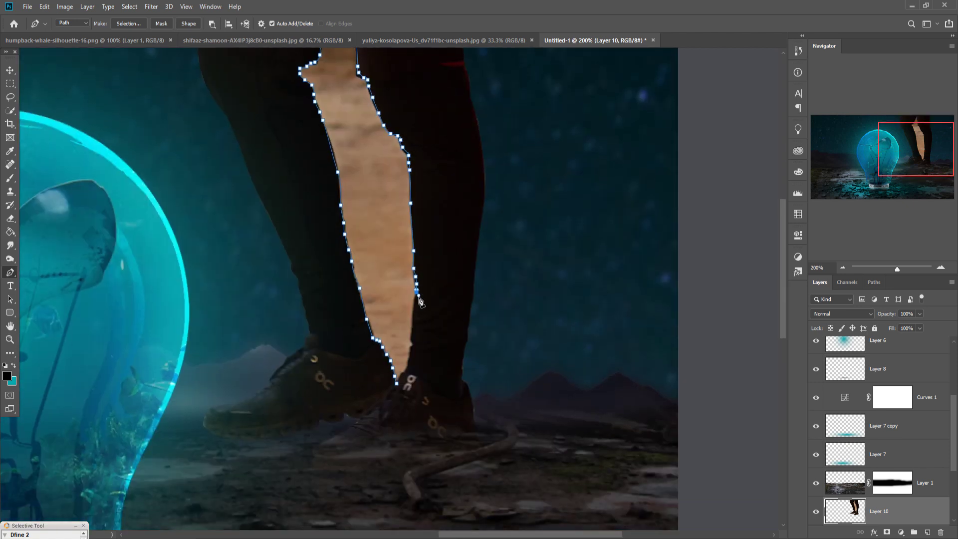
pyautogui.click(415, 311)
pyautogui.click(411, 333)
pyautogui.click(409, 358)
pyautogui.click(402, 381)
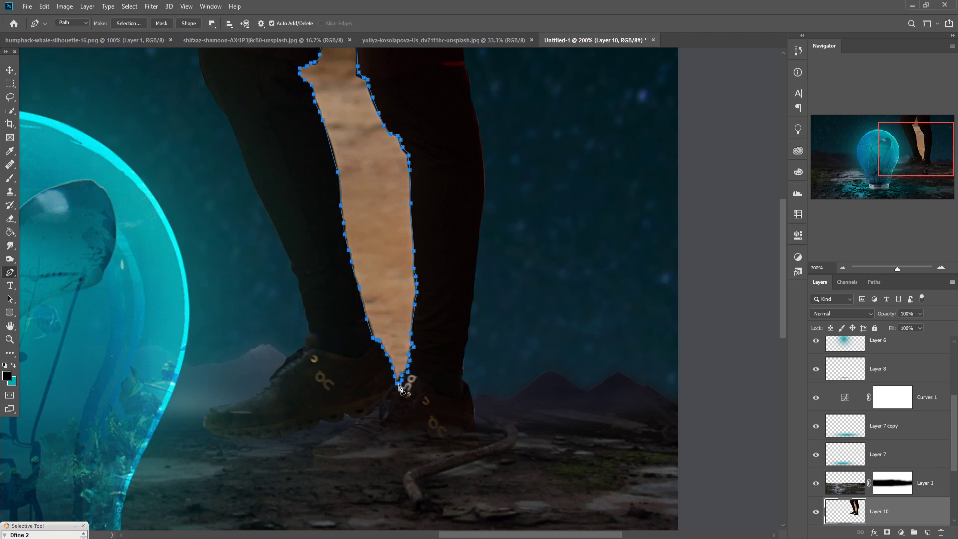
pyautogui.click(401, 389)
# Turn the path into a selection, invert it, delete the tan gap and deselect
pyautogui.rightClick(366, 239)
pyautogui.click(394, 280)
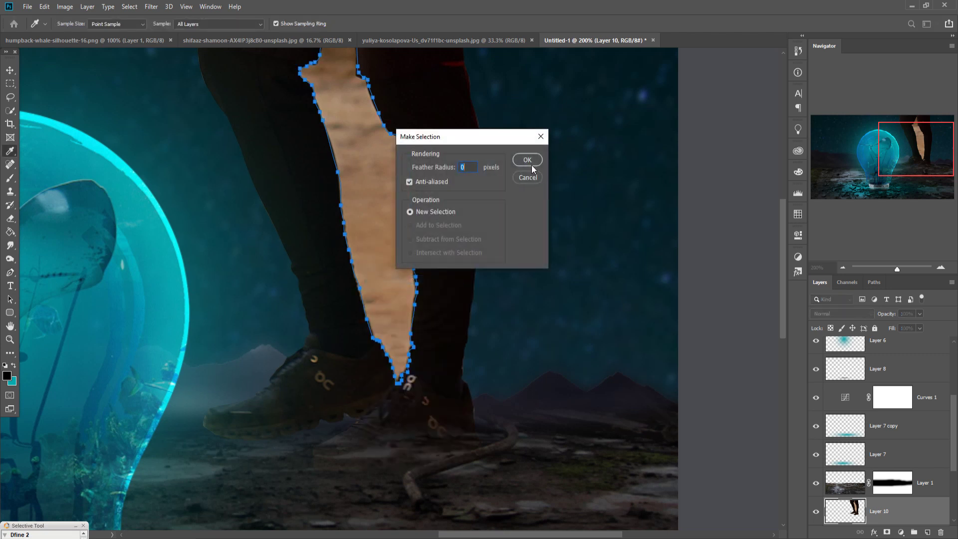
pyautogui.click(527, 160)
pyautogui.click(129, 7)
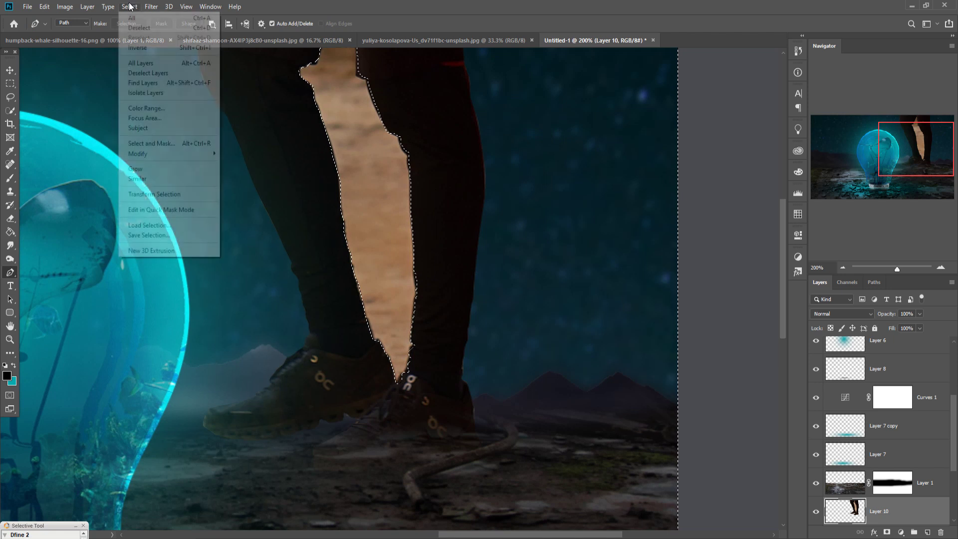
pyautogui.click(137, 48)
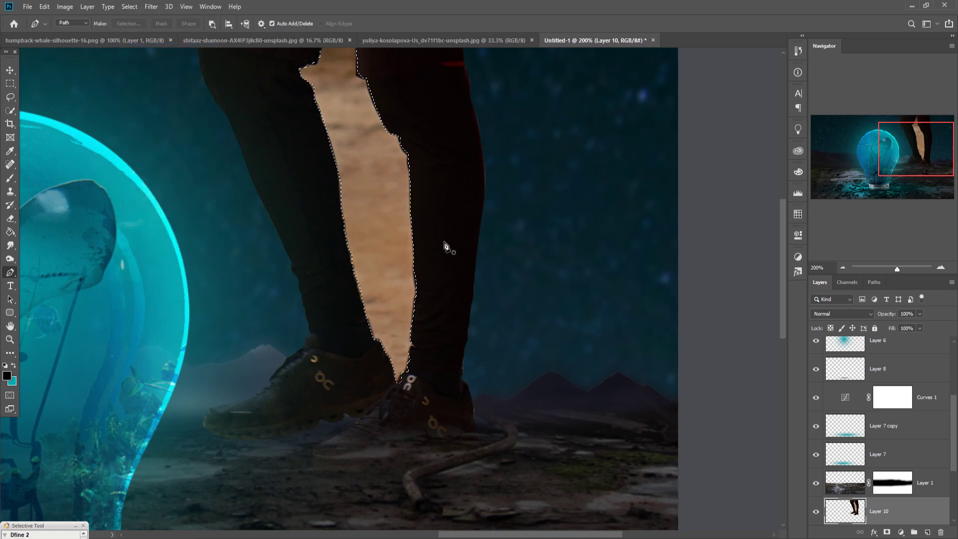
pyautogui.press('Delete')
pyautogui.click(129, 7)
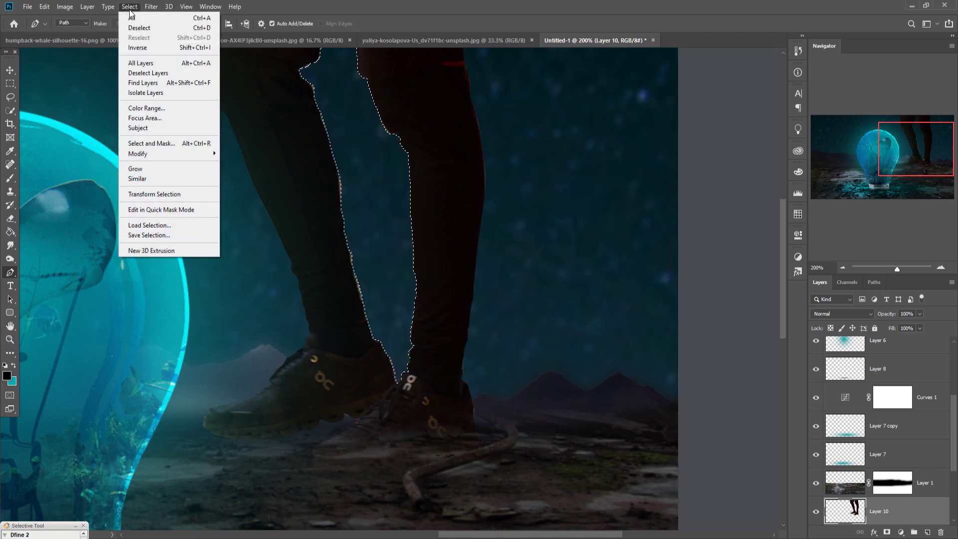
pyautogui.click(139, 27)
pyautogui.click(10, 70)
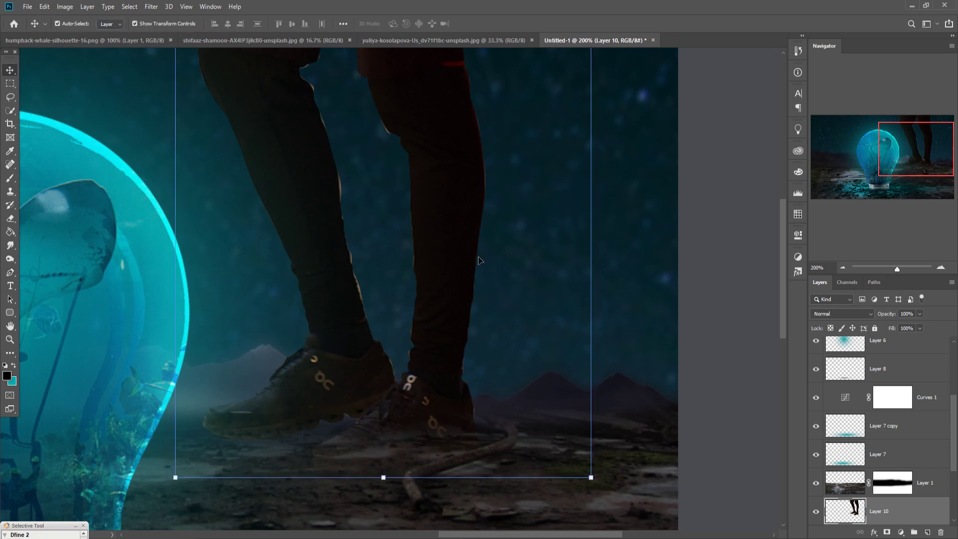
# Scale Layer 10's hiker to about 38% and place him right of the glowing bulb
pyautogui.hotkey('ctrl', '-')
pyautogui.hotkey('ctrl', '-')
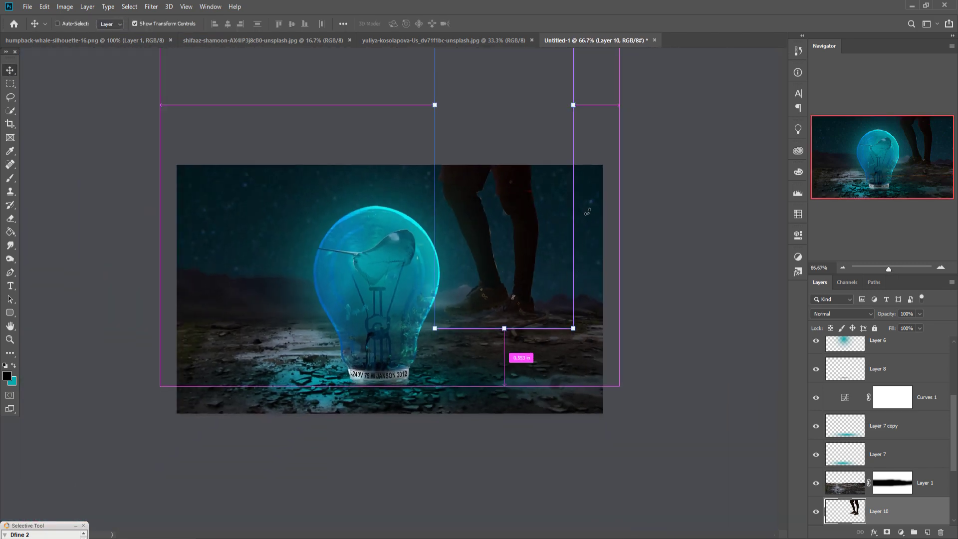
pyautogui.moveTo(580, 336)
pyautogui.mouseDown()
pyautogui.moveTo(526, 264)
pyautogui.moveTo(479, 142)
pyautogui.mouseUp()
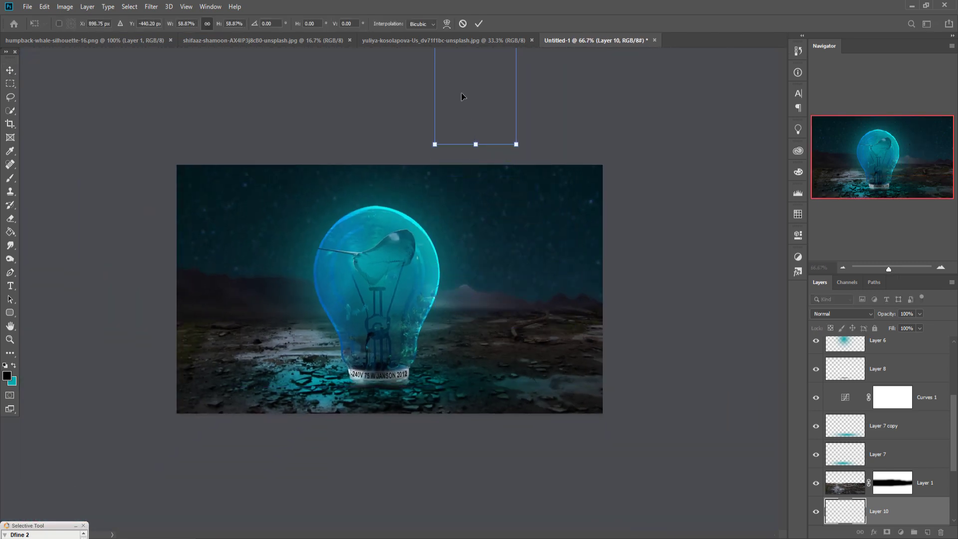
pyautogui.moveTo(464, 94); pyautogui.dragTo(497, 303)
pyautogui.moveTo(552, 93); pyautogui.dragTo(524, 188)
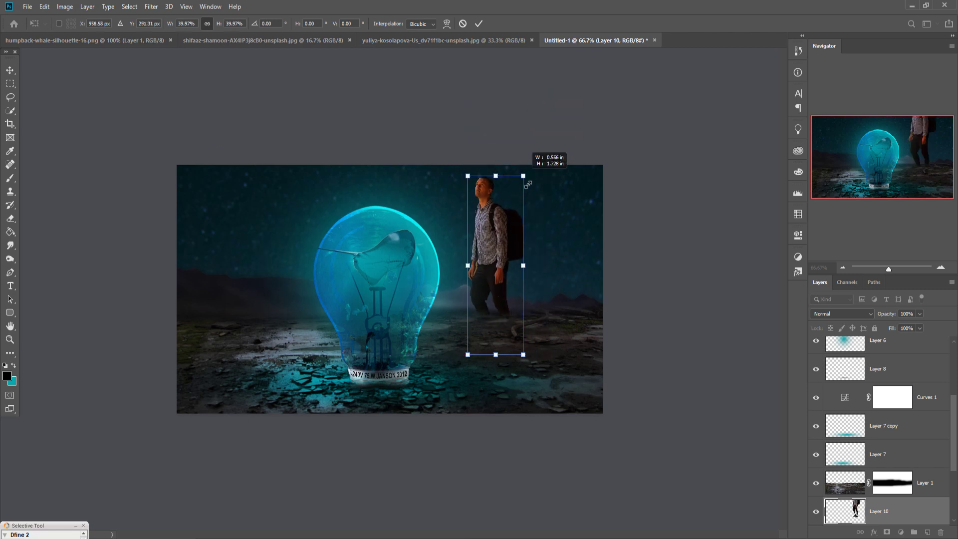
pyautogui.click(479, 24)
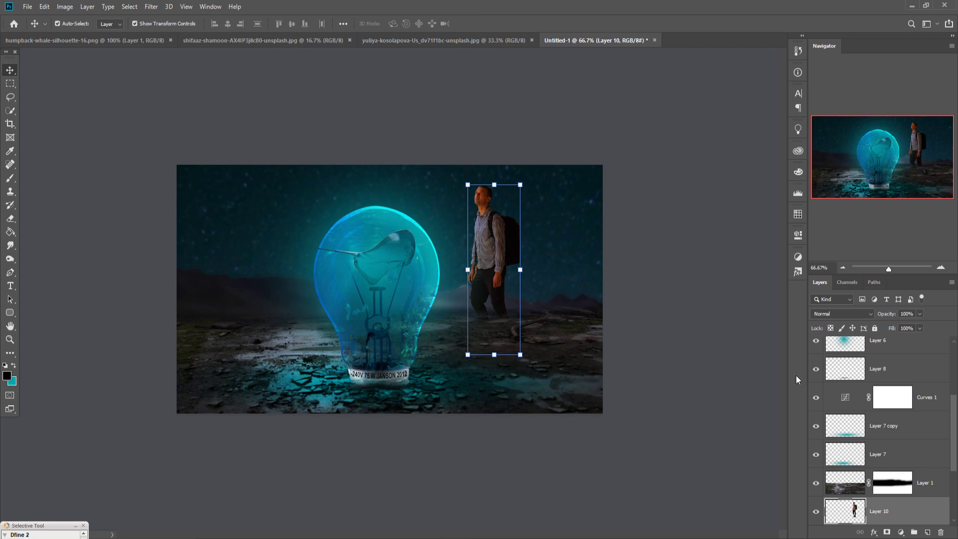
pyautogui.hotkey('ctrl', '+')
pyautogui.hotkey('ctrl', '+')
pyautogui.hotkey('ctrl', '+')
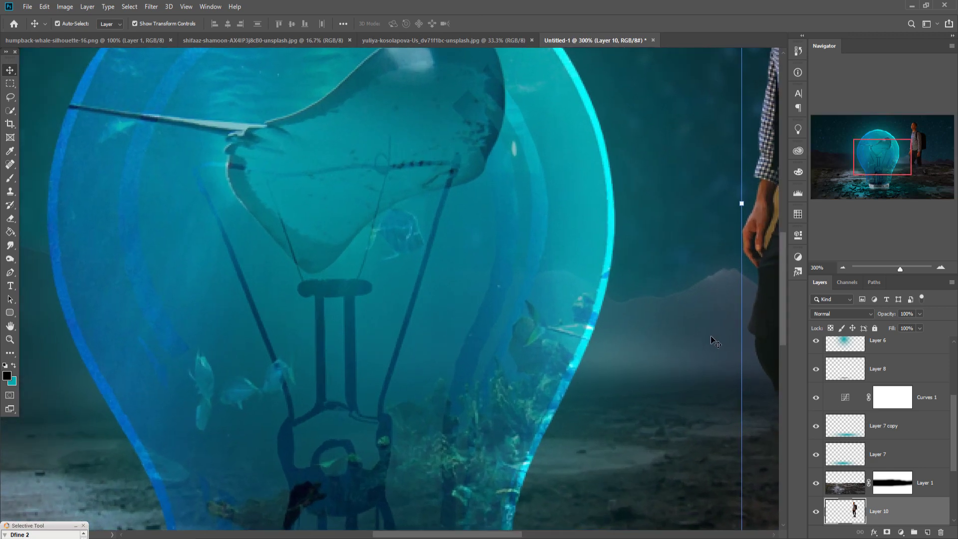
pyautogui.moveTo(747, 347); pyautogui.dragTo(471, 326)
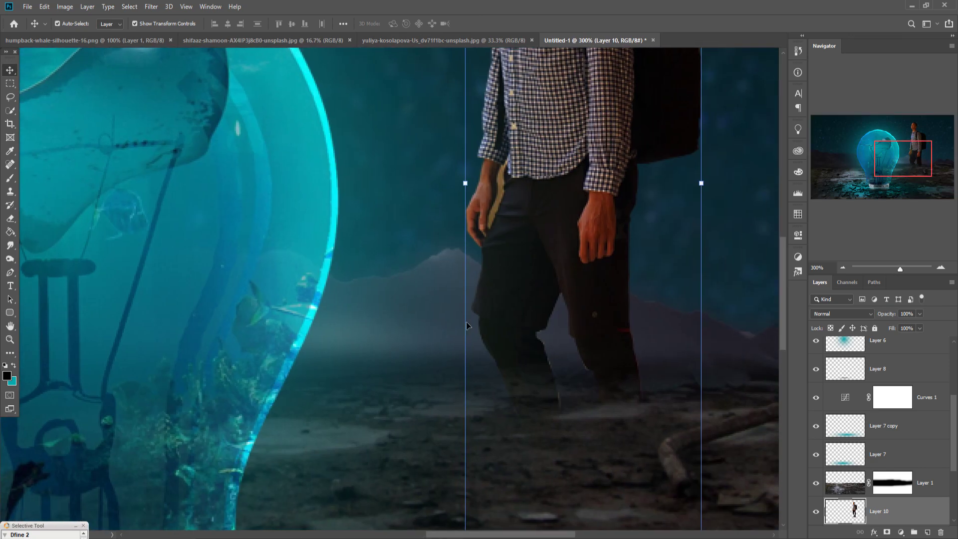
# Lasso the tan sliver beside the hiker's arm, then drag Layer 10 to the top of the stack
pyautogui.press('l')
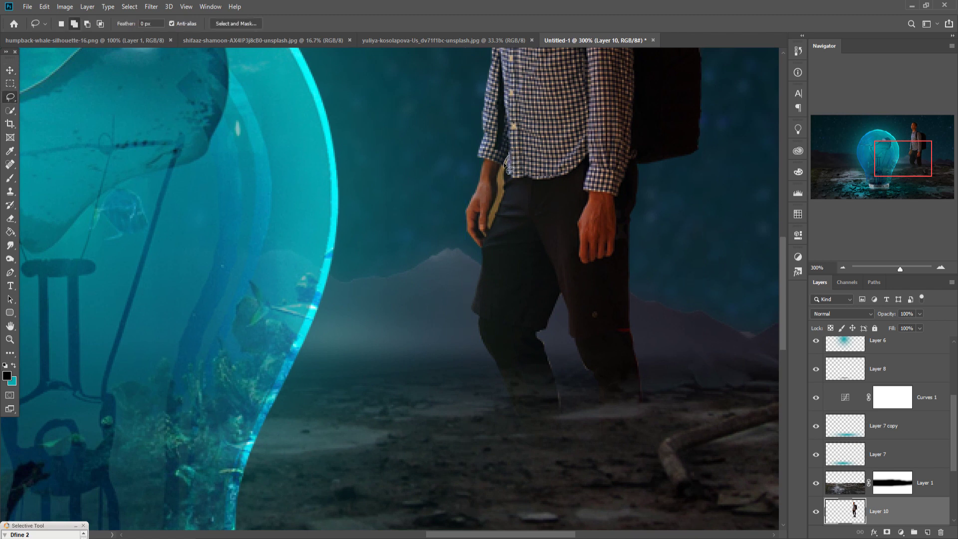
pyautogui.moveTo(498, 181)
pyautogui.mouseDown()
pyautogui.moveTo(493, 224)
pyautogui.moveTo(505, 188)
pyautogui.mouseUp()
pyautogui.moveTo(510, 158); pyautogui.dragTo(508, 159)
pyautogui.click(129, 7)
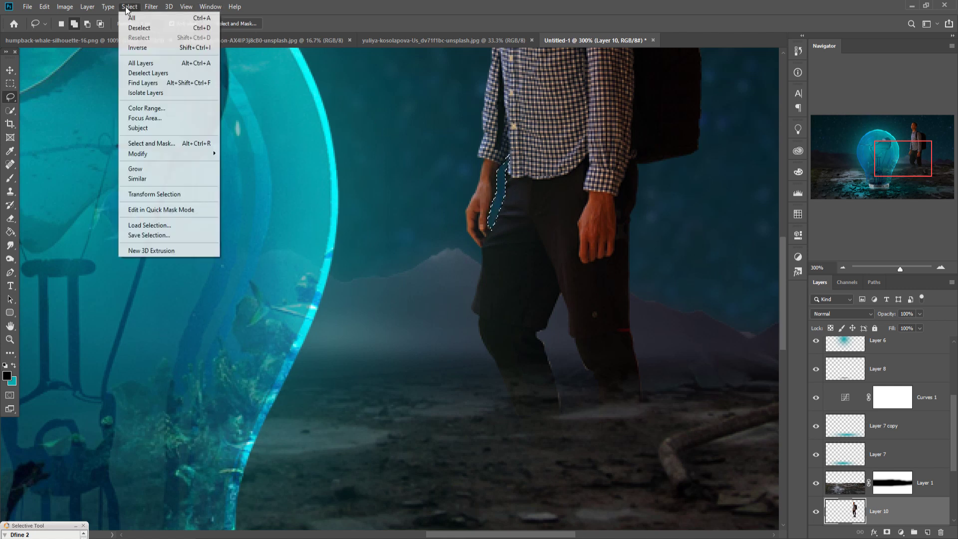
pyautogui.click(137, 25)
pyautogui.press('v')
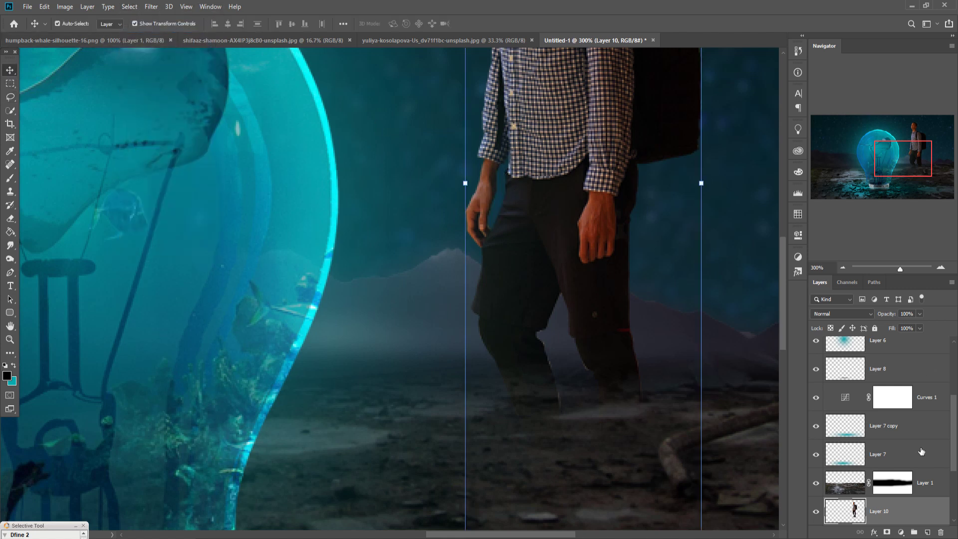
pyautogui.moveTo(902, 512); pyautogui.dragTo(891, 345)
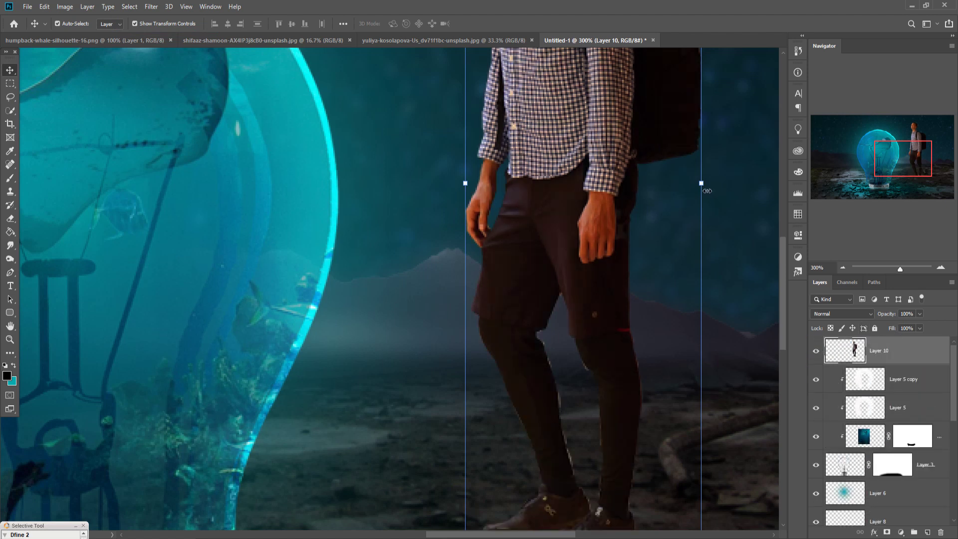
# Resize the hiker to about 35% and set him on the ground just right of the bulb base
pyautogui.moveTo(707, 191); pyautogui.dragTo(560, 186)
pyautogui.moveTo(507, 158); pyautogui.dragTo(505, 361)
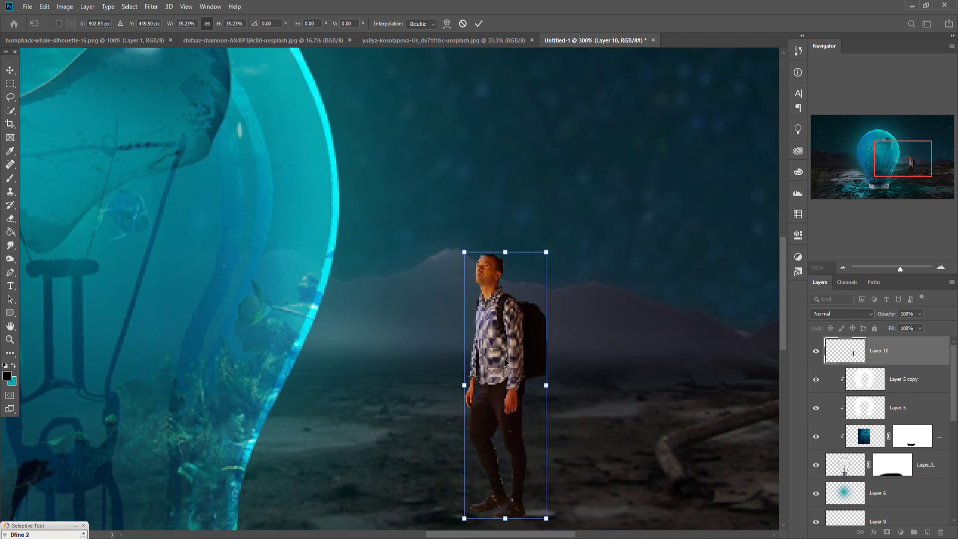
pyautogui.scroll(-1, 499, 356)
pyautogui.scroll(-1, 466, 340)
pyautogui.moveTo(529, 332); pyautogui.dragTo(507, 382)
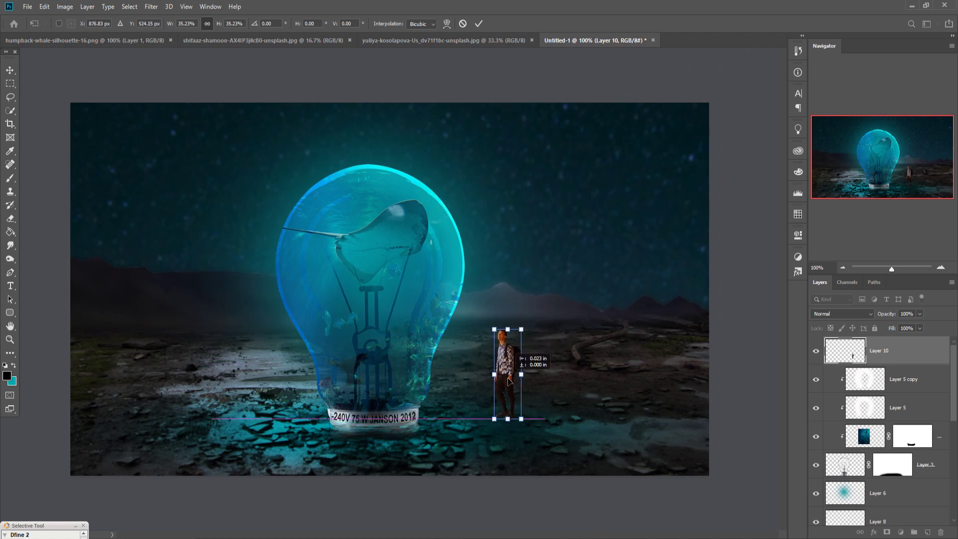
pyautogui.click(478, 24)
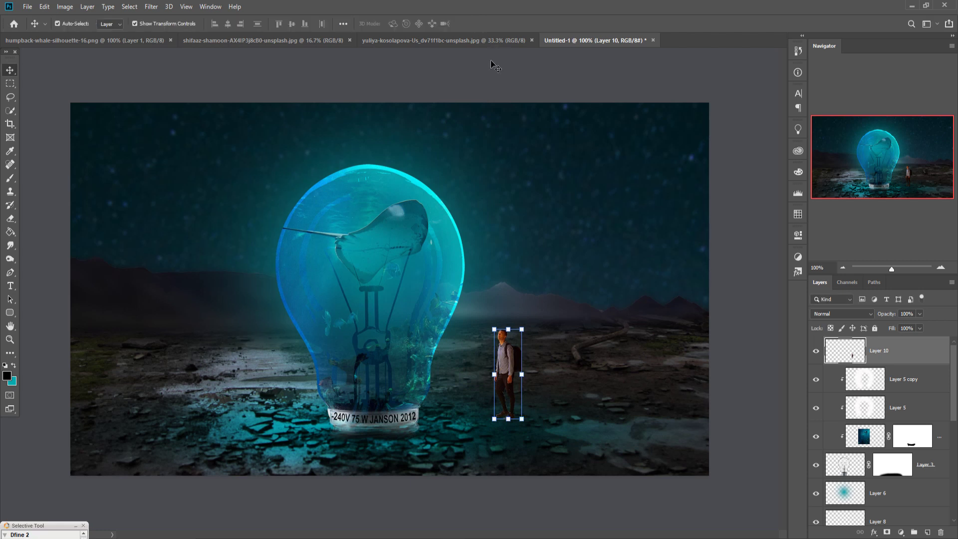
# Select Layer 1 and add a new empty layer above it
pyautogui.click(918, 389)
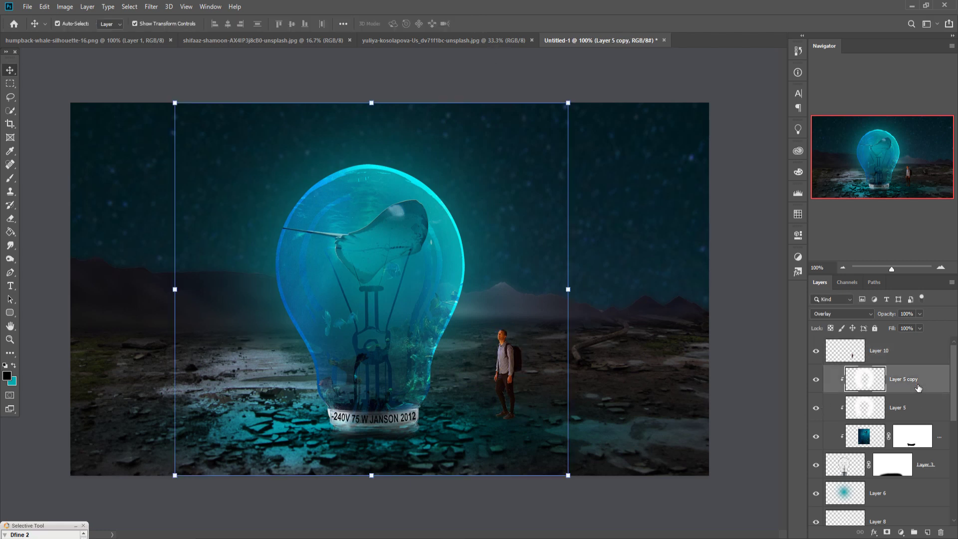
pyautogui.scroll(-2, 918, 386)
pyautogui.scroll(-3, 918, 386)
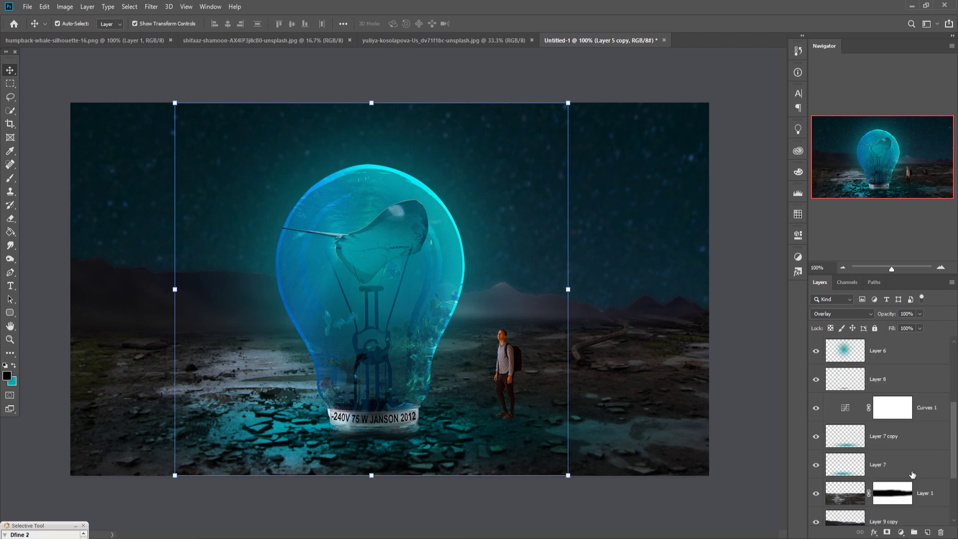
pyautogui.click(916, 447)
pyautogui.click(923, 485)
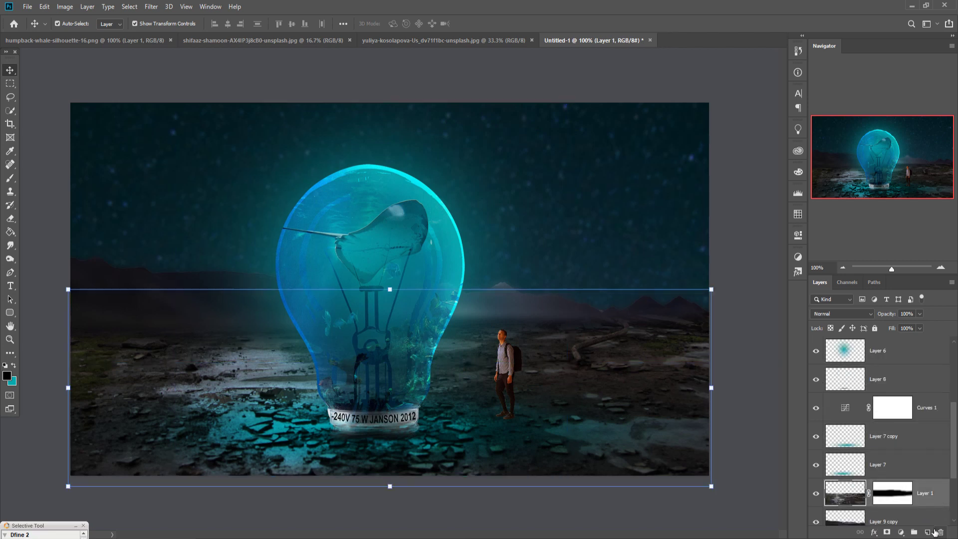
pyautogui.click(928, 532)
# Paint one soft white (ffffff) brush spot on the ground beside the hiker
pyautogui.click(10, 178)
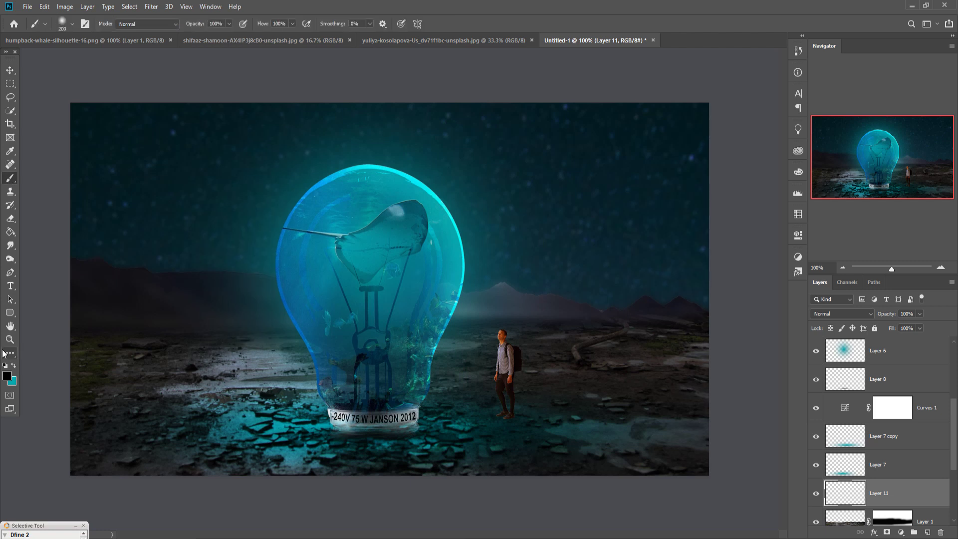
pyautogui.click(7, 375)
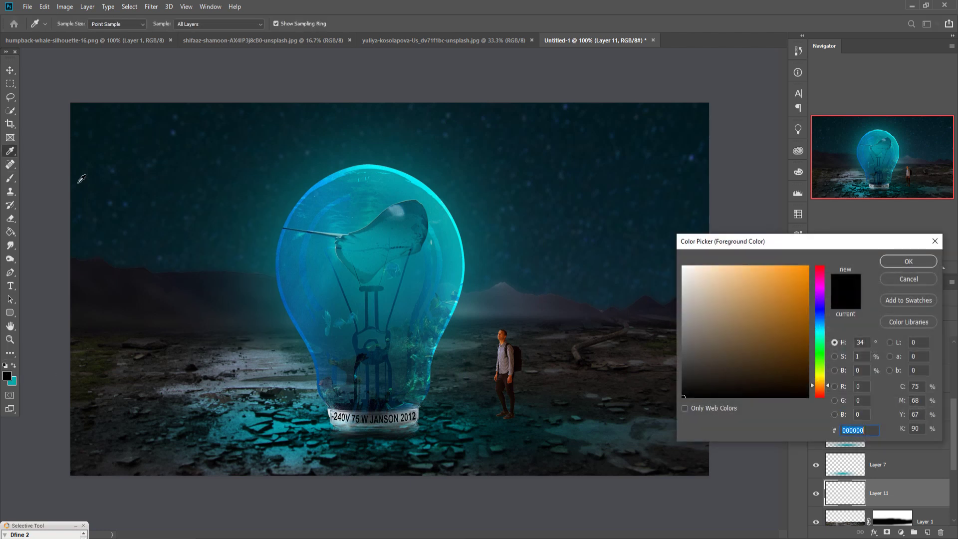
pyautogui.click(939, 242)
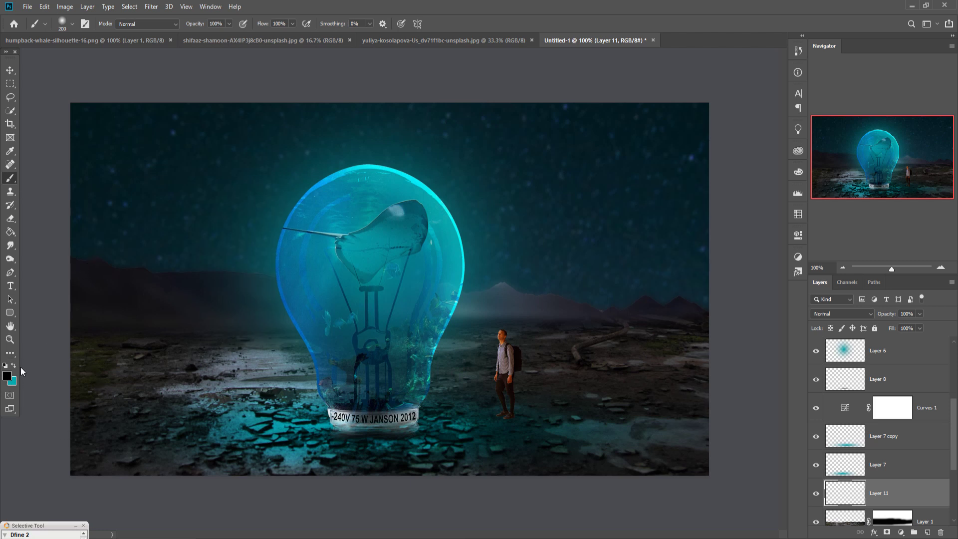
pyautogui.click(7, 377)
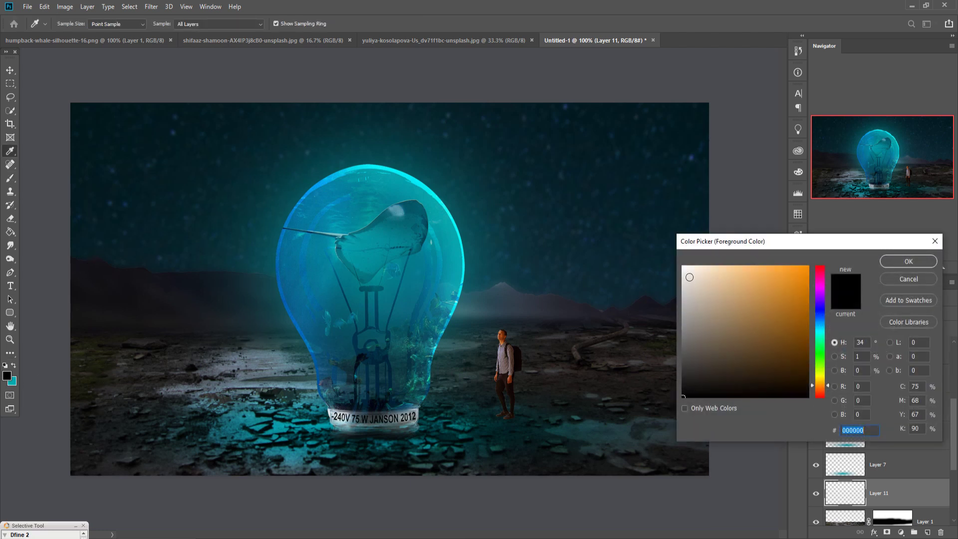
pyautogui.write('ffffff')
pyautogui.click(908, 261)
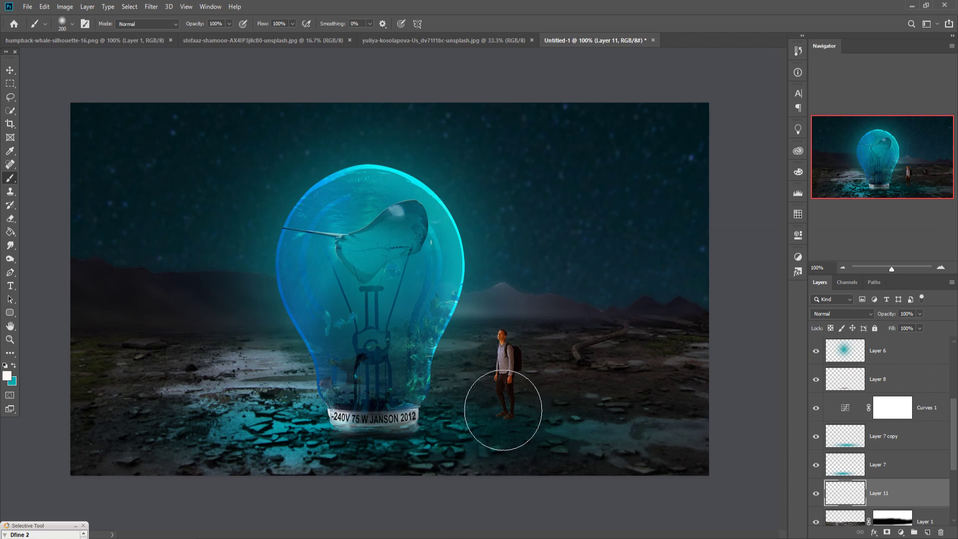
pyautogui.click(460, 368)
# Stretch and flatten the white glow into a wide band across the bulb base
pyautogui.click(10, 70)
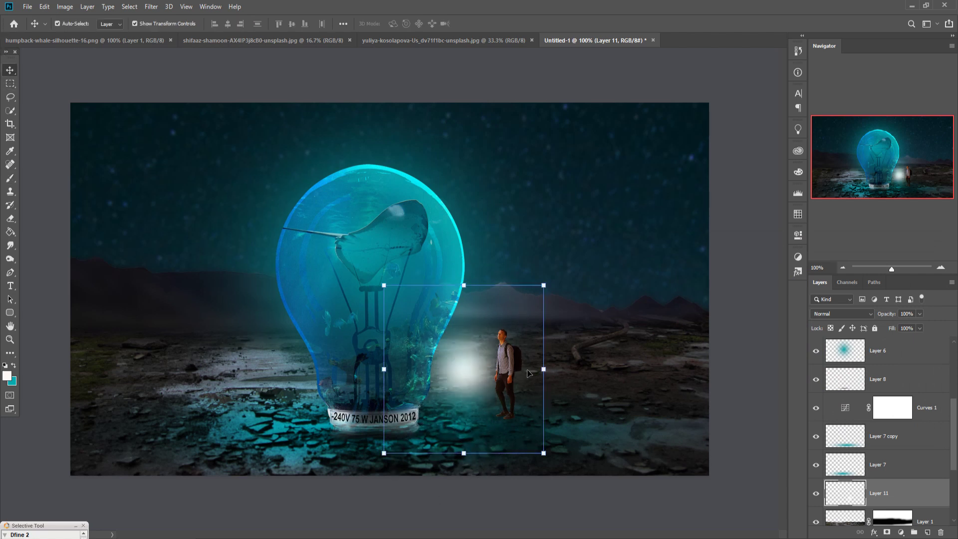
pyautogui.moveTo(552, 374); pyautogui.dragTo(760, 369)
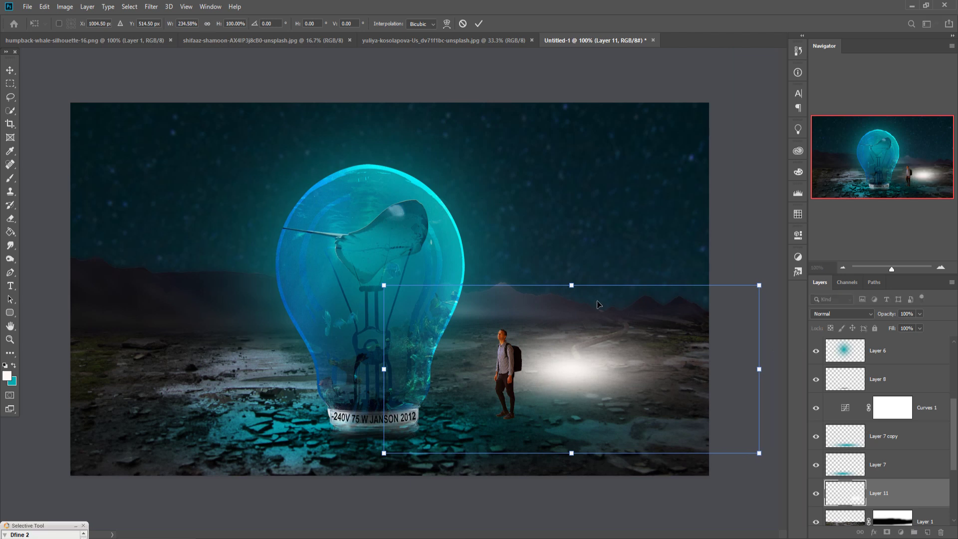
pyautogui.moveTo(577, 292); pyautogui.dragTo(578, 387)
pyautogui.moveTo(591, 419); pyautogui.dragTo(372, 428)
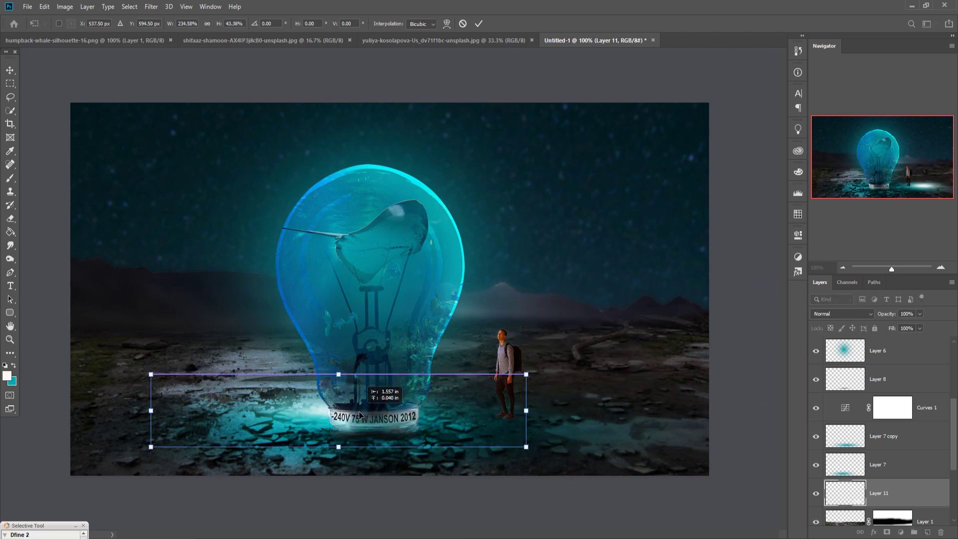
pyautogui.moveTo(544, 430); pyautogui.dragTo(741, 425)
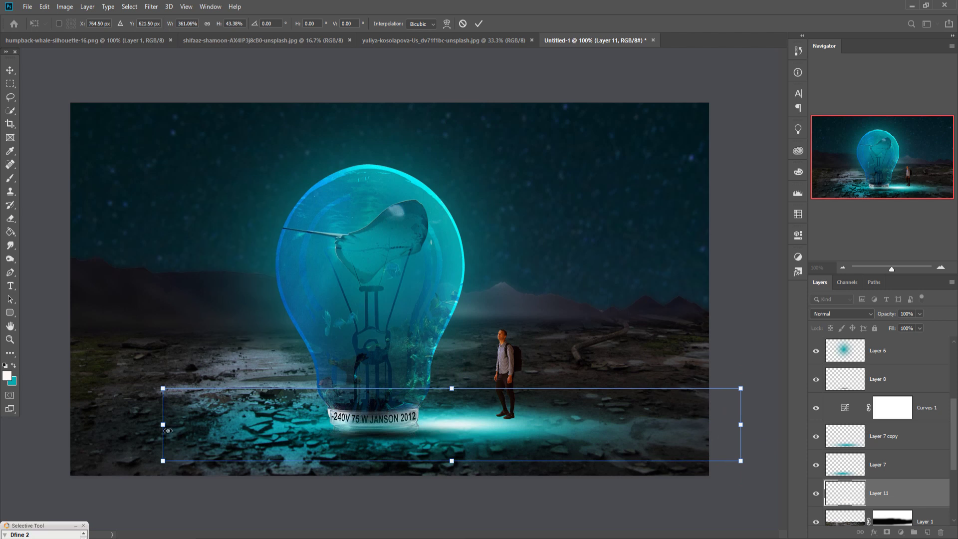
pyautogui.moveTo(168, 430); pyautogui.dragTo(5, 441)
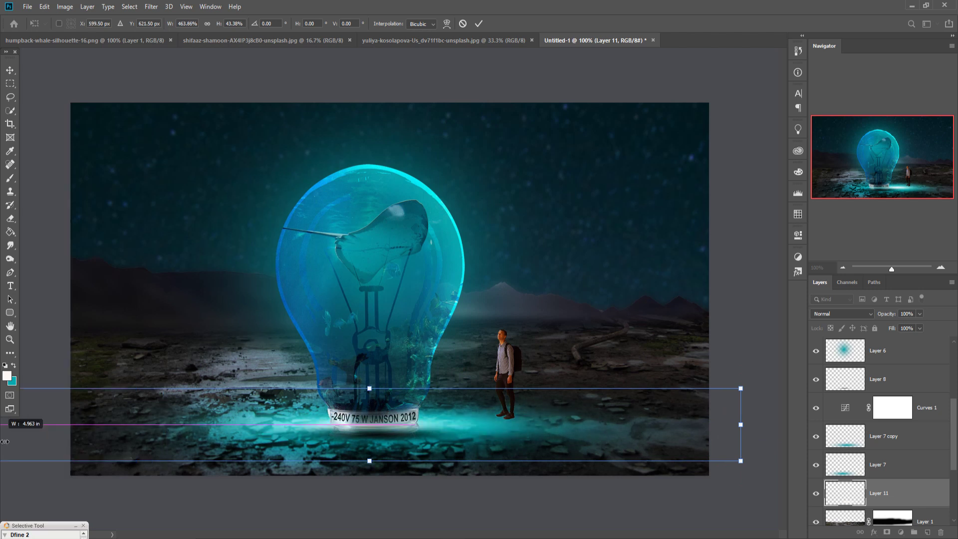
pyautogui.click(479, 24)
# Set the glow layer to Overlay and widen the band past both image edges
pyautogui.click(866, 314)
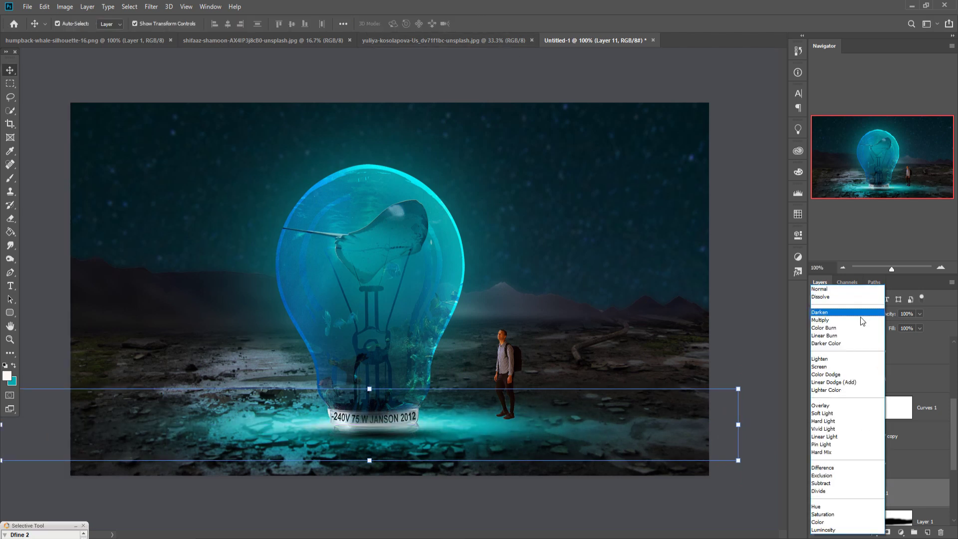
pyautogui.click(823, 407)
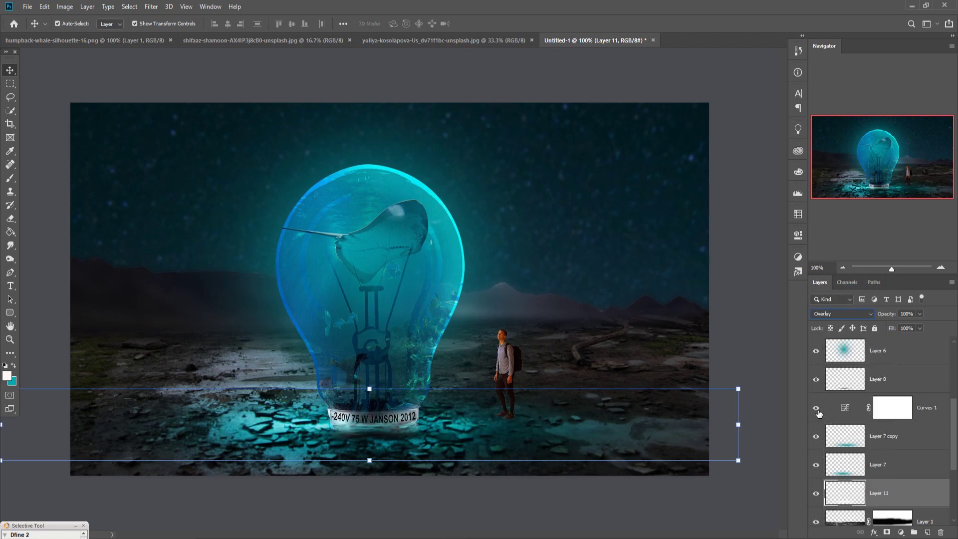
pyautogui.moveTo(742, 430); pyautogui.dragTo(782, 429)
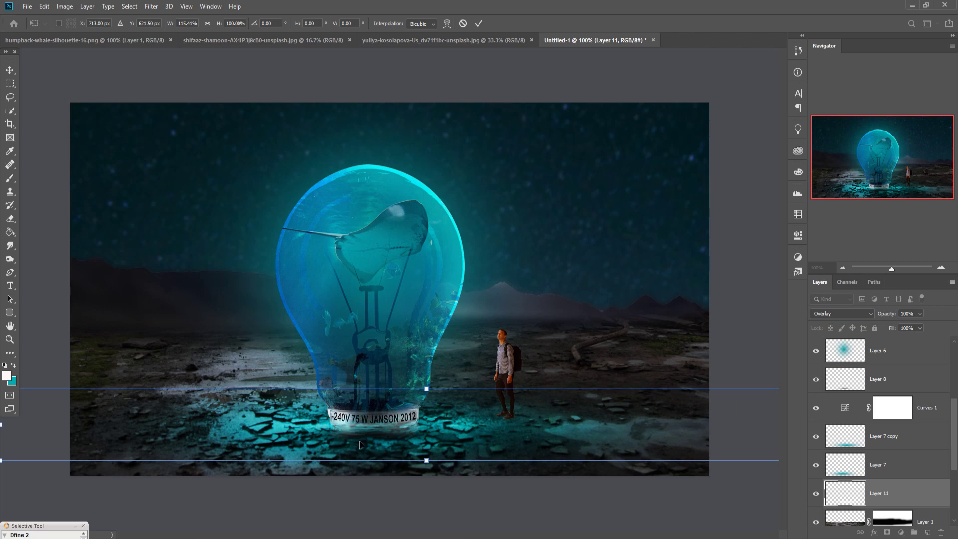
pyautogui.hotkey('ctrl', '-')
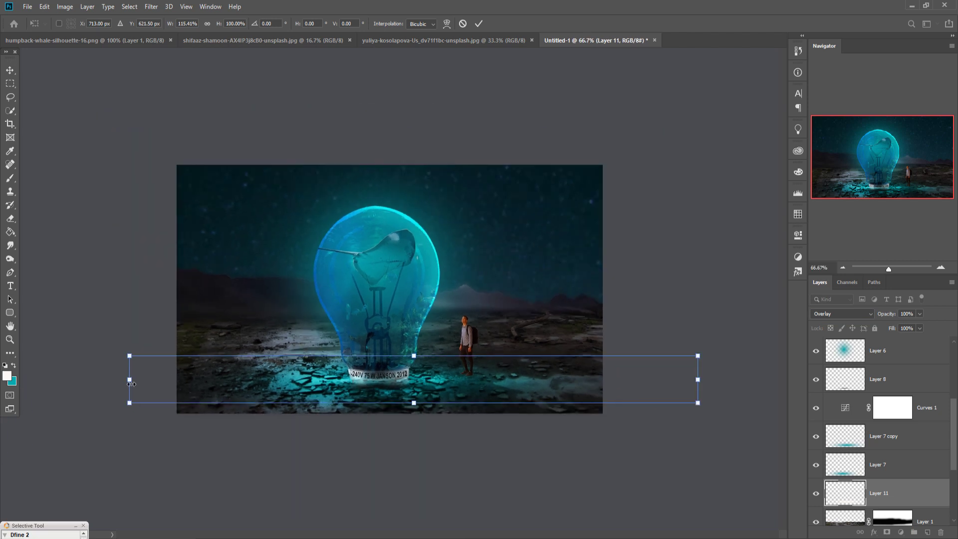
pyautogui.moveTo(131, 384); pyautogui.dragTo(15, 384)
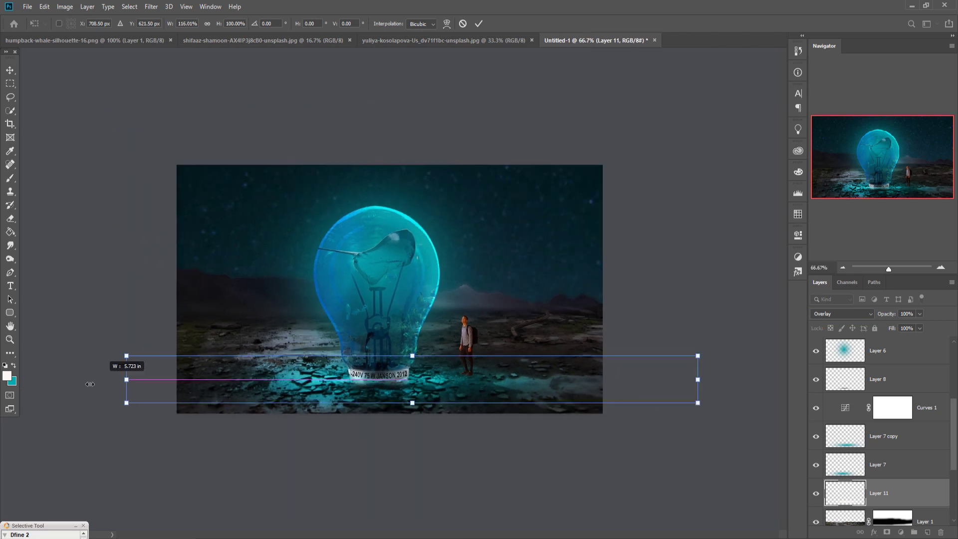
pyautogui.click(478, 24)
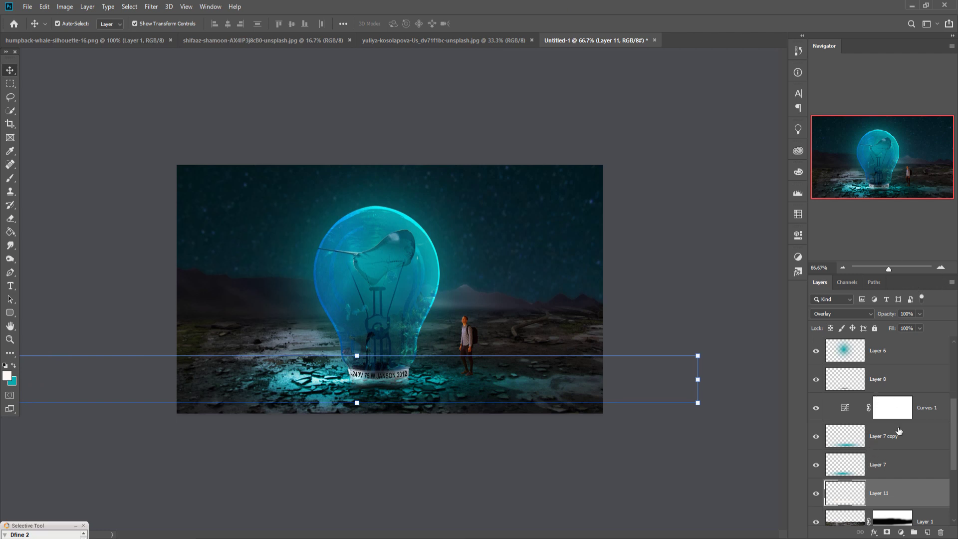
pyautogui.scroll(3, 899, 431)
# Add a new layer above Layer 5 copy and set up a black (000000) brush at size 70
pyautogui.click(901, 394)
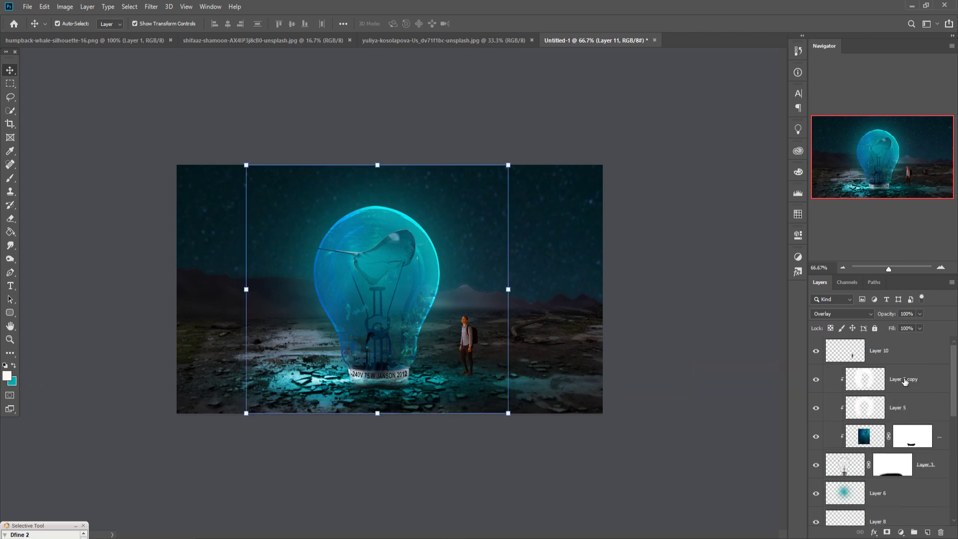
pyautogui.click(927, 532)
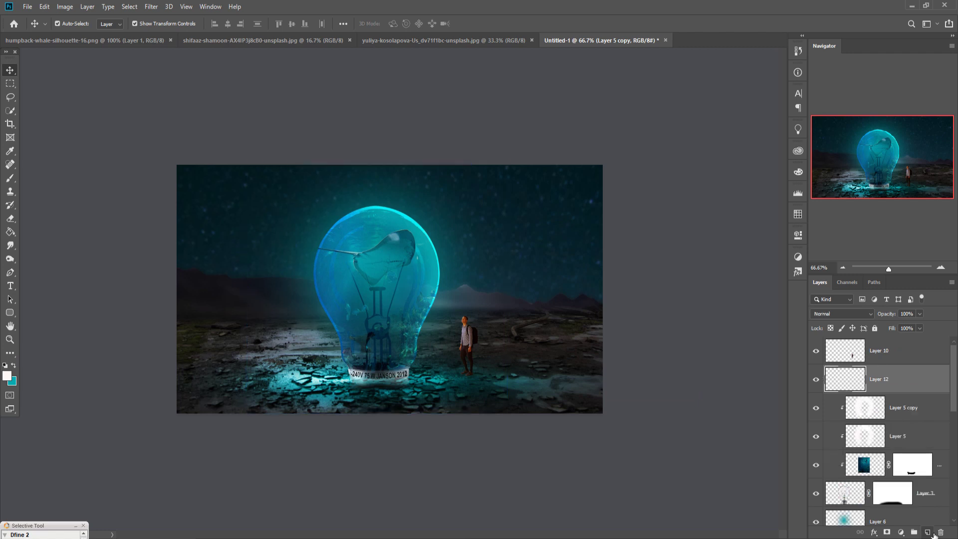
pyautogui.click(9, 180)
pyautogui.click(6, 377)
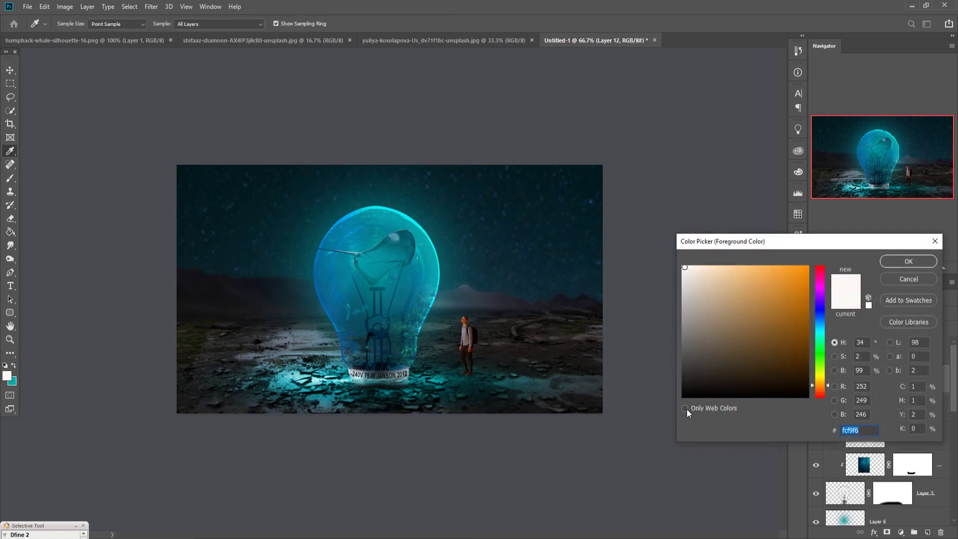
pyautogui.write('000000')
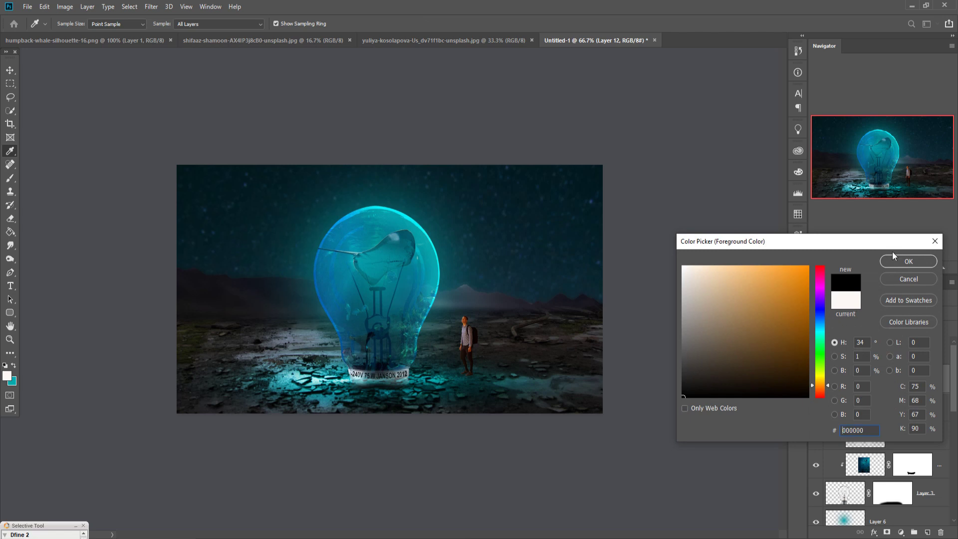
pyautogui.click(908, 261)
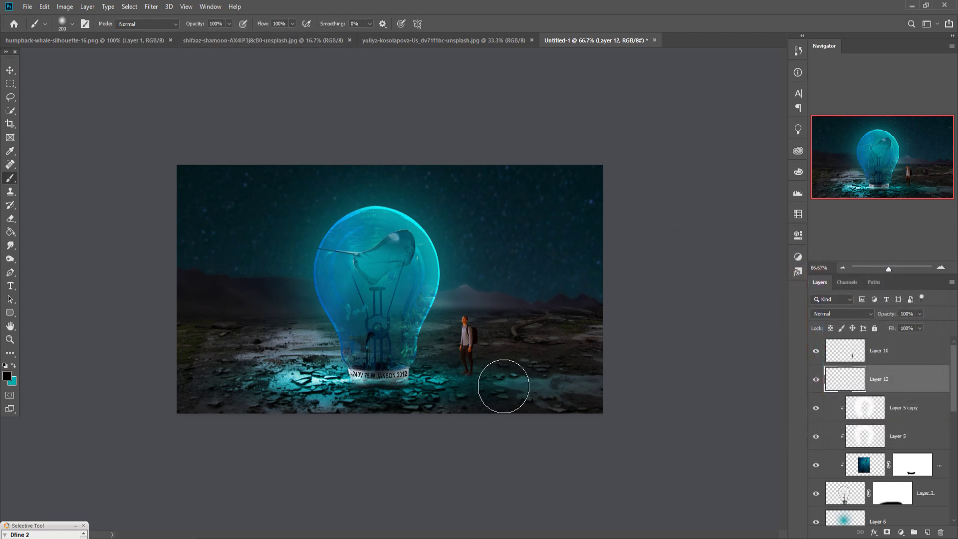
pyautogui.press('[')
pyautogui.press('[')
pyautogui.press('[')
pyautogui.press('[')
pyautogui.press('[')
pyautogui.press('[')
# Squash the dark stroke into a thin shadow under the hiker's feet
pyautogui.press('v')
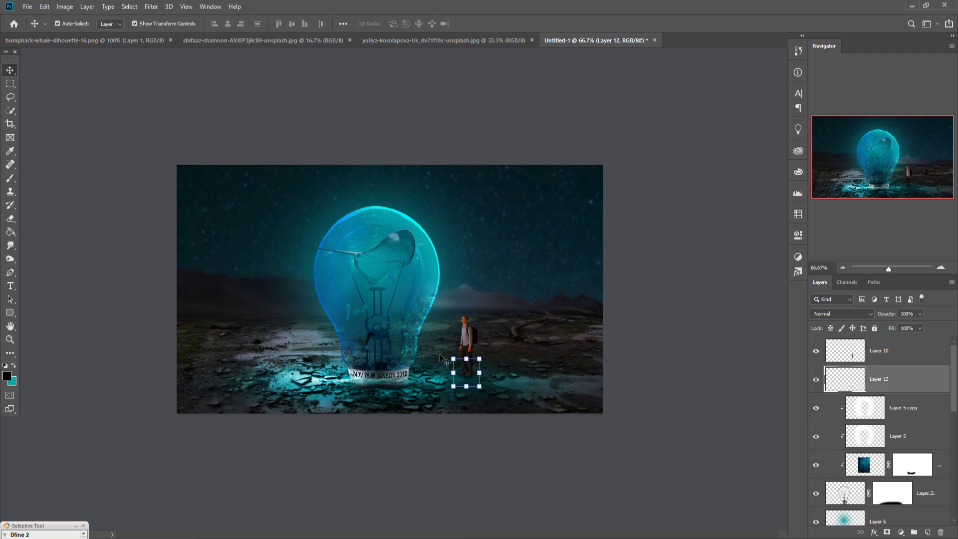
pyautogui.moveTo(466, 360)
pyautogui.mouseDown()
pyautogui.moveTo(466, 374)
pyautogui.moveTo(578, 394)
pyautogui.mouseUp()
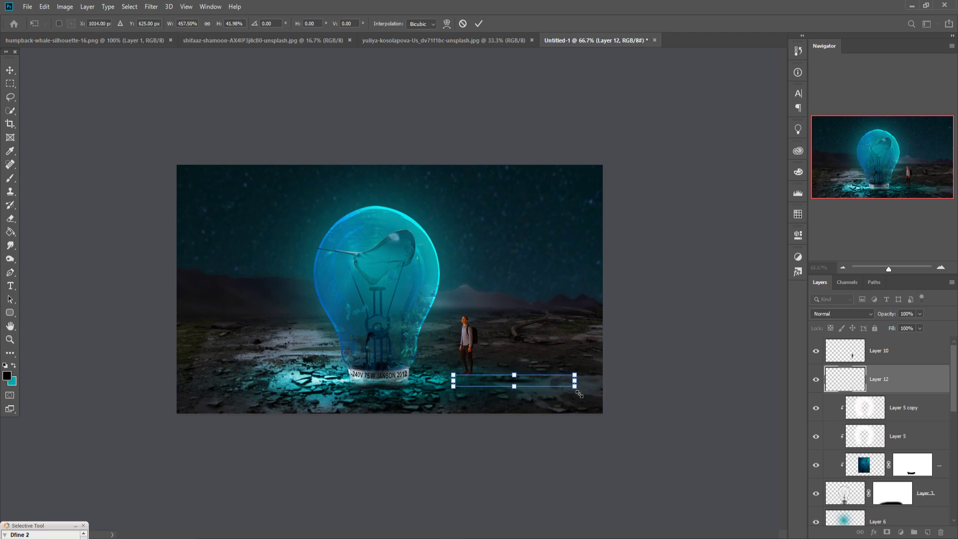
pyautogui.moveTo(524, 384); pyautogui.dragTo(481, 379)
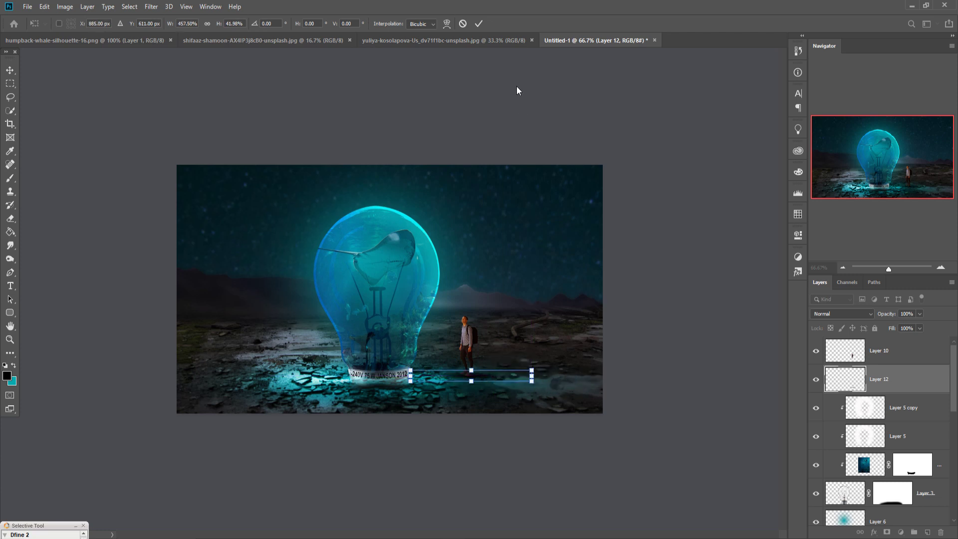
pyautogui.click(477, 23)
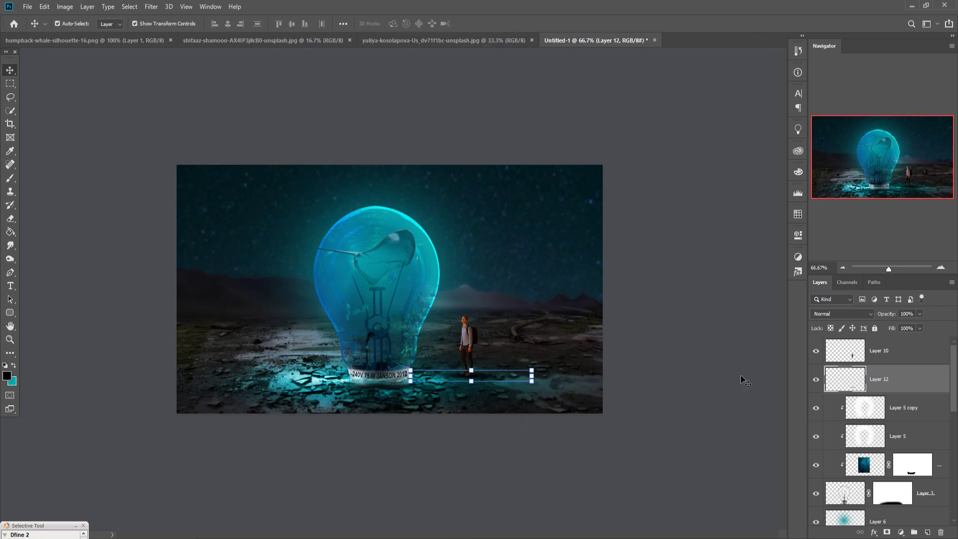
pyautogui.hotkey('ctrl', '+')
pyautogui.hotkey('ctrl', '+')
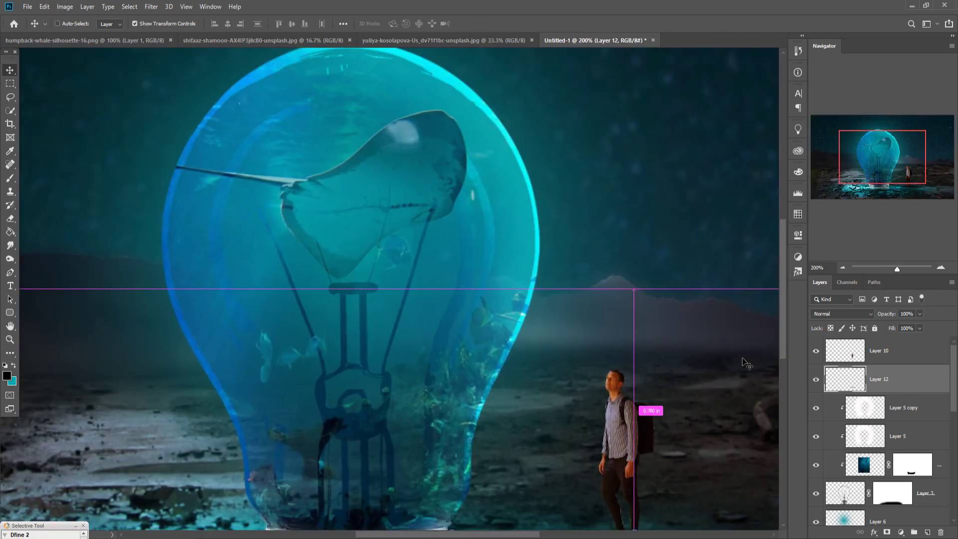
pyautogui.hotkey('ctrl', '-')
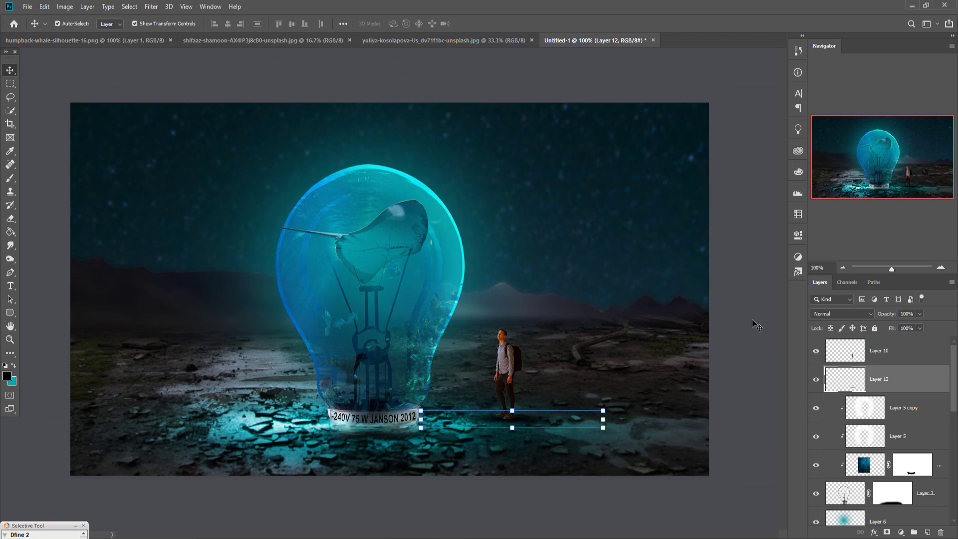
# Add a new layer above Layer 10, clip it to the hiker and set it to Overlay
pyautogui.click(891, 352)
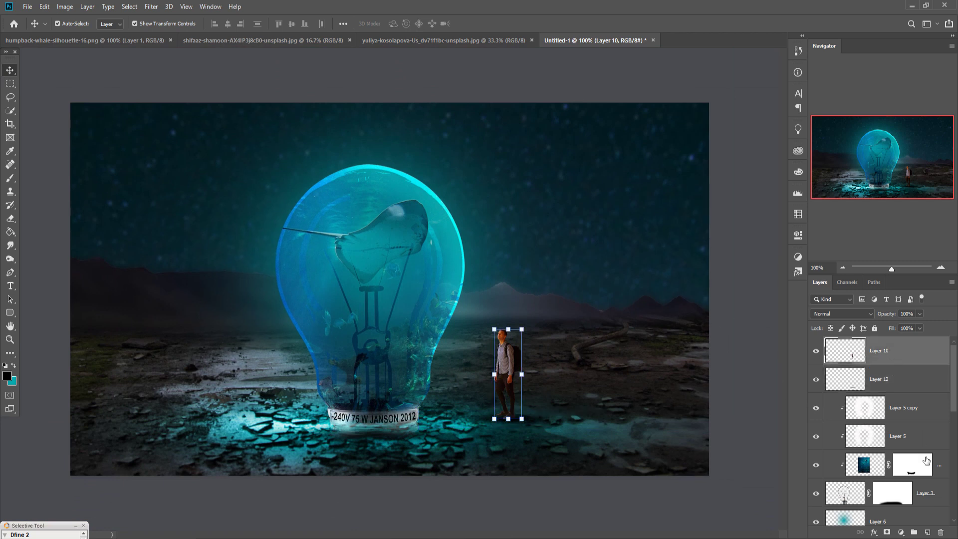
pyautogui.click(927, 532)
pyautogui.rightClick(882, 350)
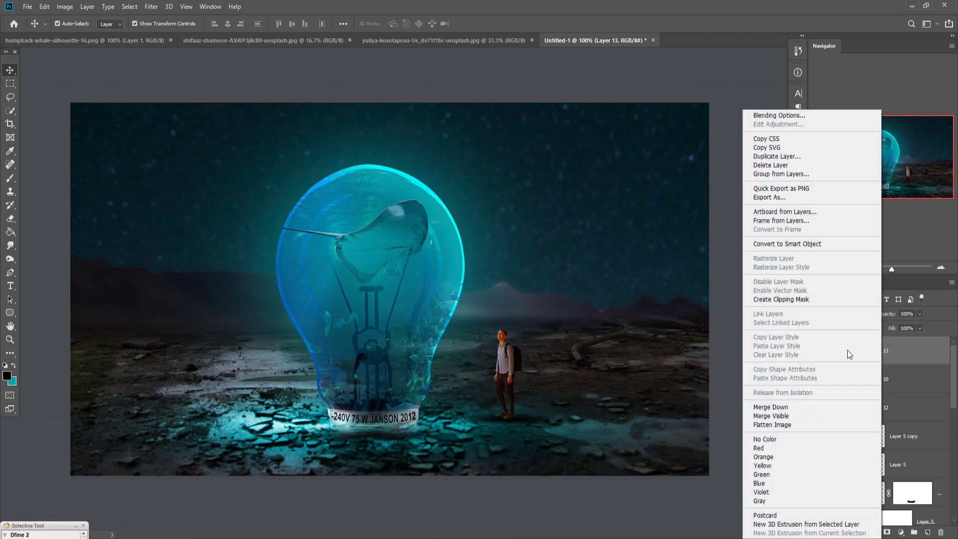
pyautogui.click(803, 412)
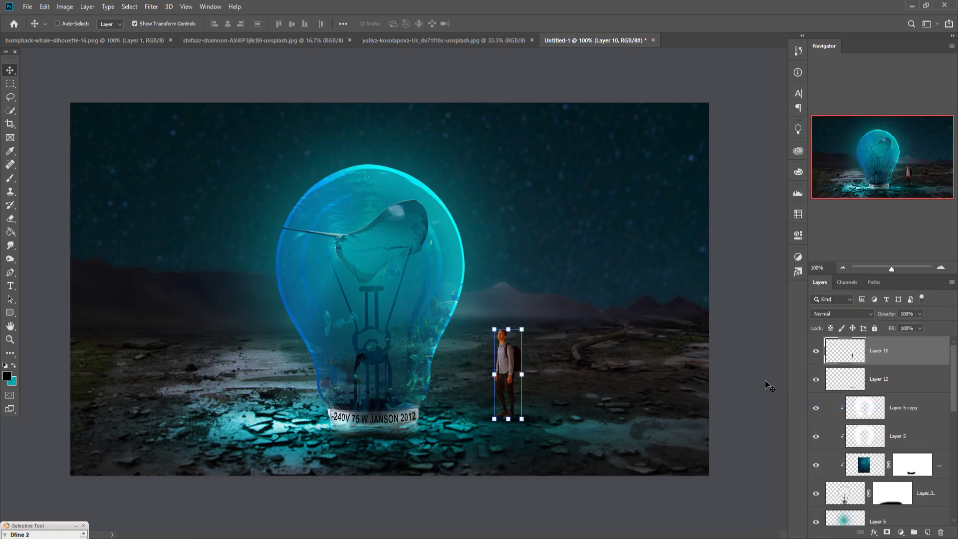
pyautogui.click(927, 532)
pyautogui.rightClick(881, 348)
pyautogui.click(769, 298)
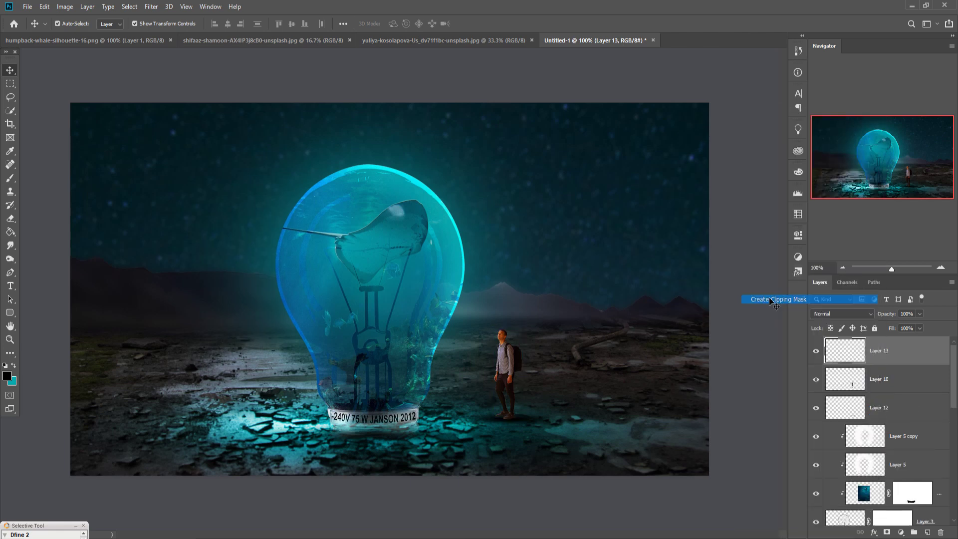
pyautogui.click(861, 312)
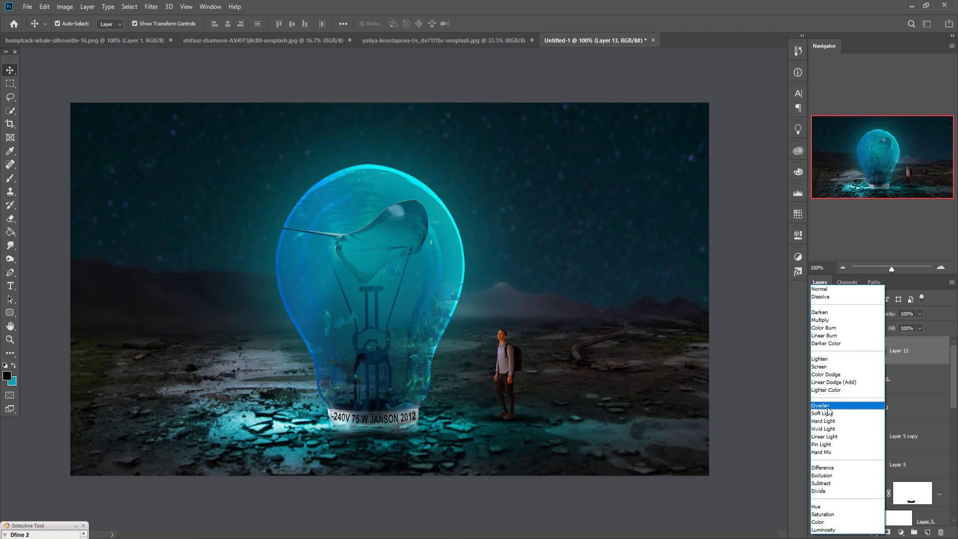
pyautogui.click(828, 406)
# Paint teal light down the hiker's left side facing the bulb
pyautogui.click(14, 365)
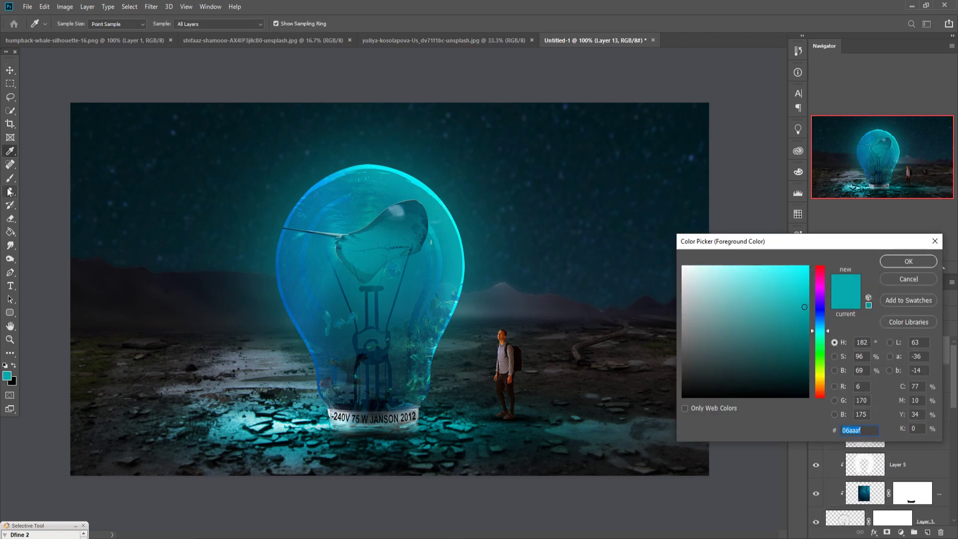
pyautogui.click(895, 268)
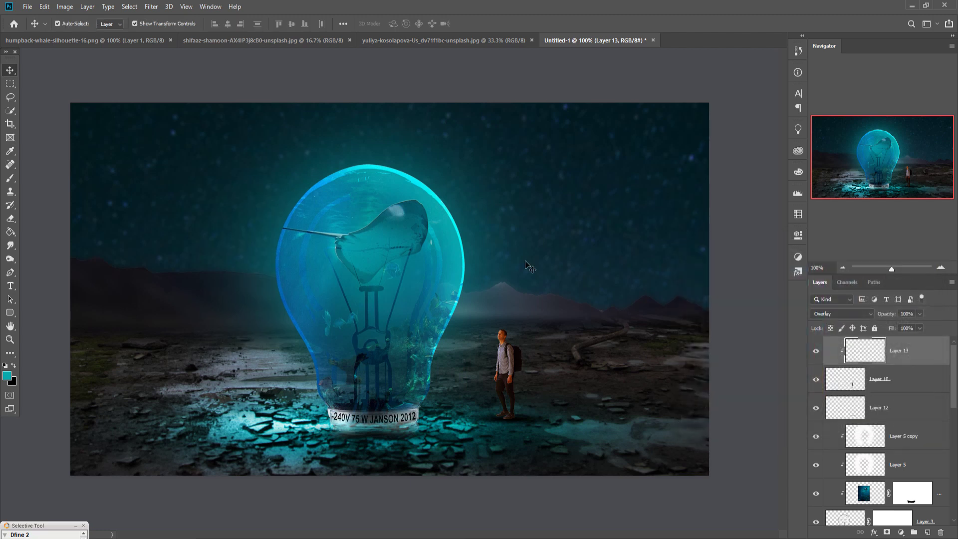
pyautogui.click(10, 178)
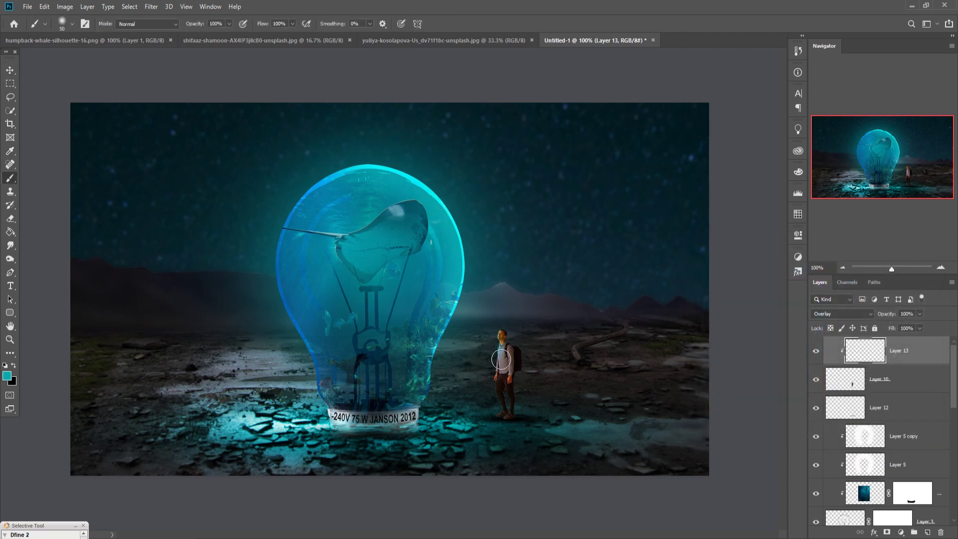
pyautogui.moveTo(500, 360)
pyautogui.mouseDown()
pyautogui.moveTo(504, 439)
pyautogui.moveTo(500, 340)
pyautogui.mouseUp()
pyautogui.click(10, 71)
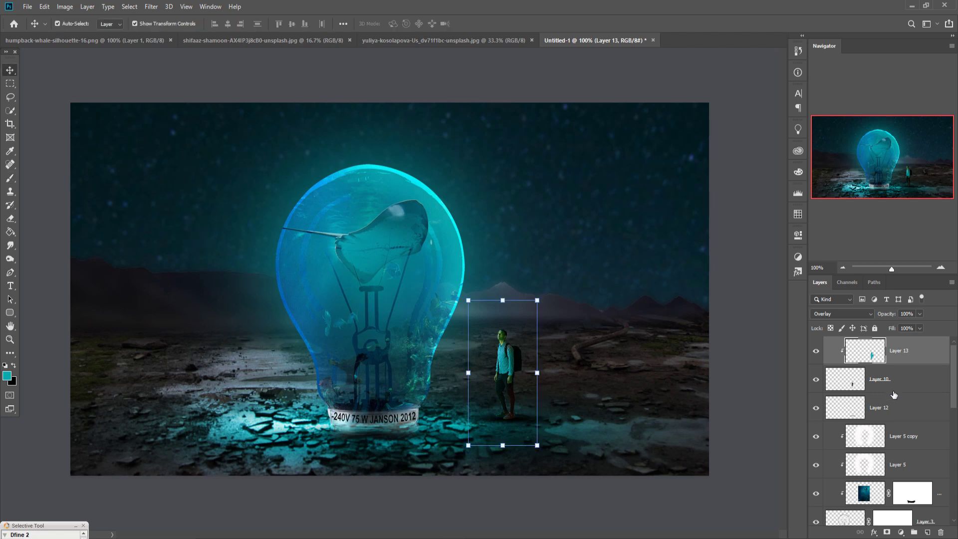
pyautogui.click(894, 406)
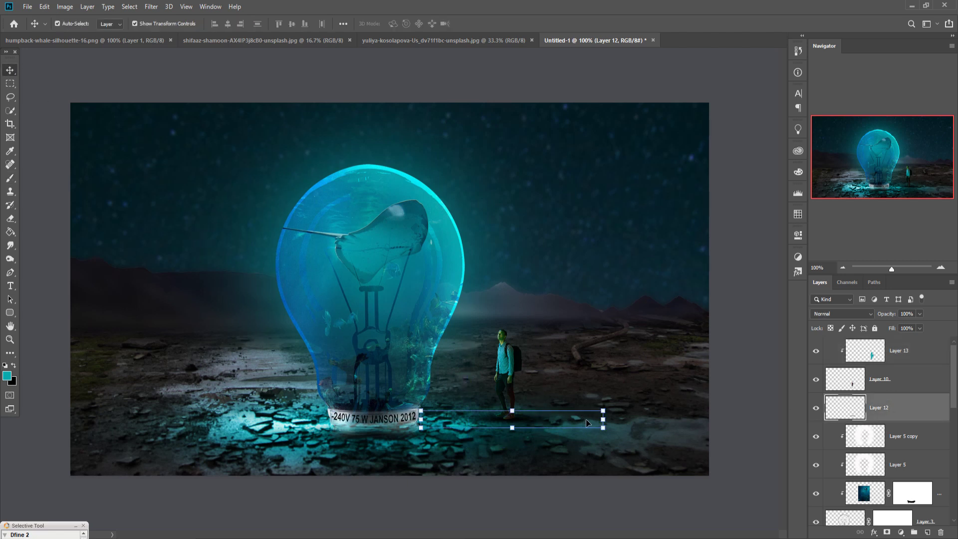
# Widen the Layer 12 shadow to about 179% and shift it about 111 px left
pyautogui.moveTo(606, 424); pyautogui.dragTo(746, 419)
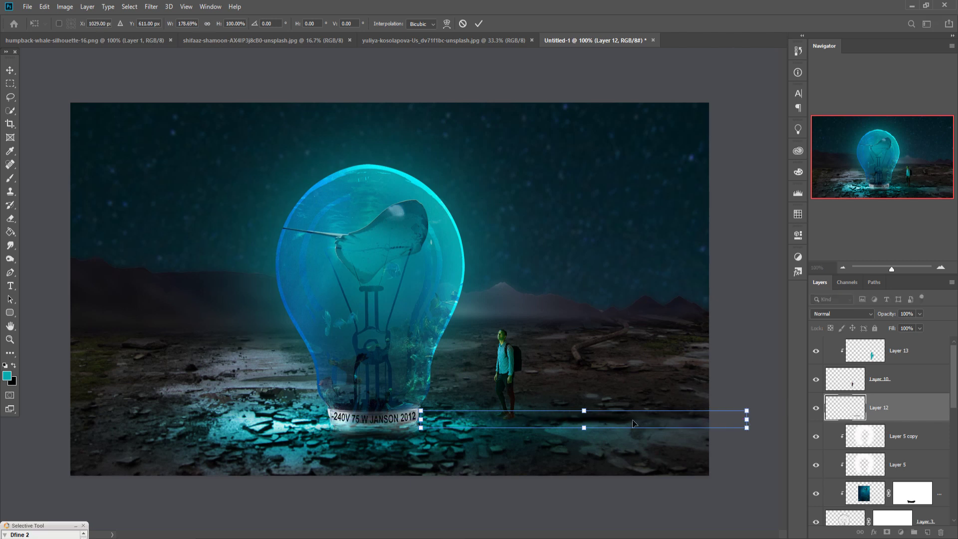
pyautogui.moveTo(618, 425); pyautogui.dragTo(562, 423)
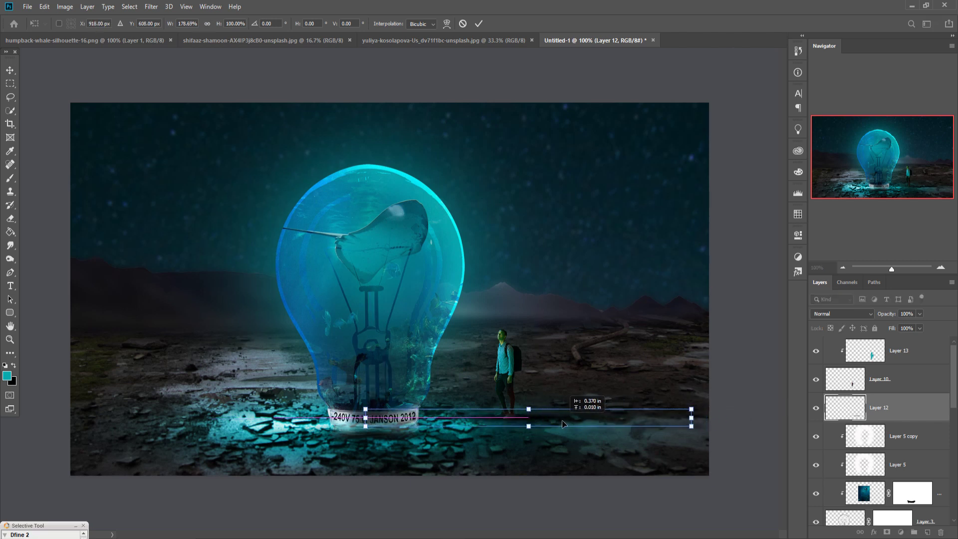
pyautogui.click(479, 25)
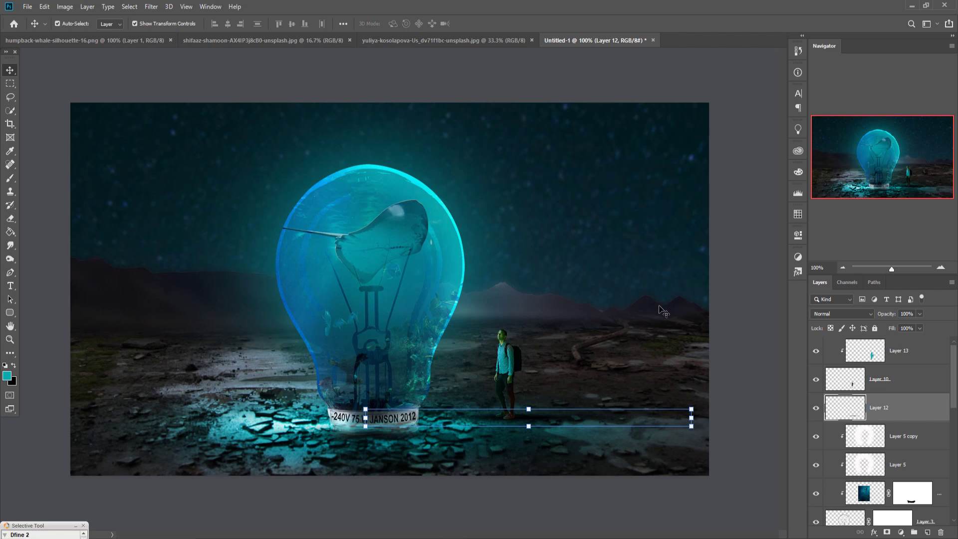
# Pull the Curves 1 midpoint down to darken the whole scene
pyautogui.scroll(-3, 884, 443)
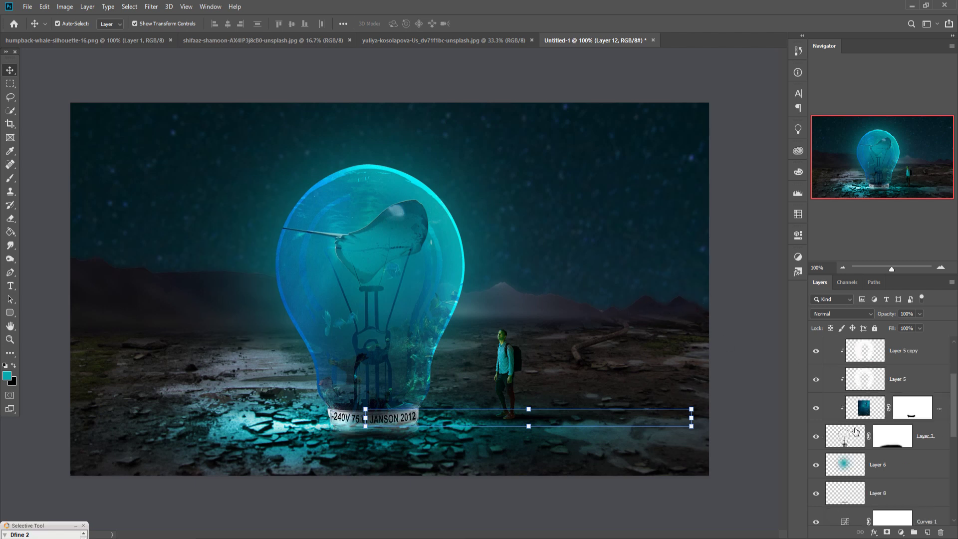
pyautogui.scroll(-3, 885, 443)
pyautogui.scroll(-2, 884, 442)
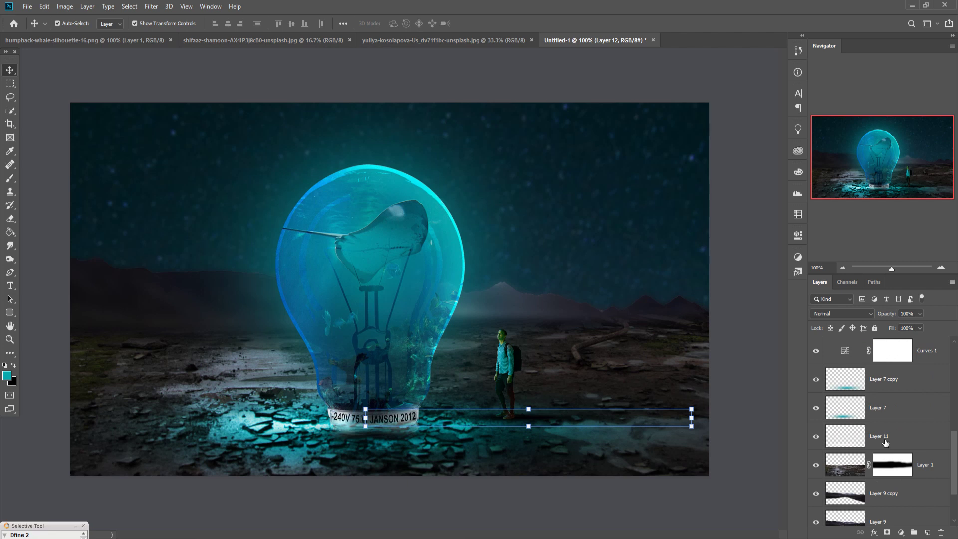
pyautogui.doubleClick(846, 351)
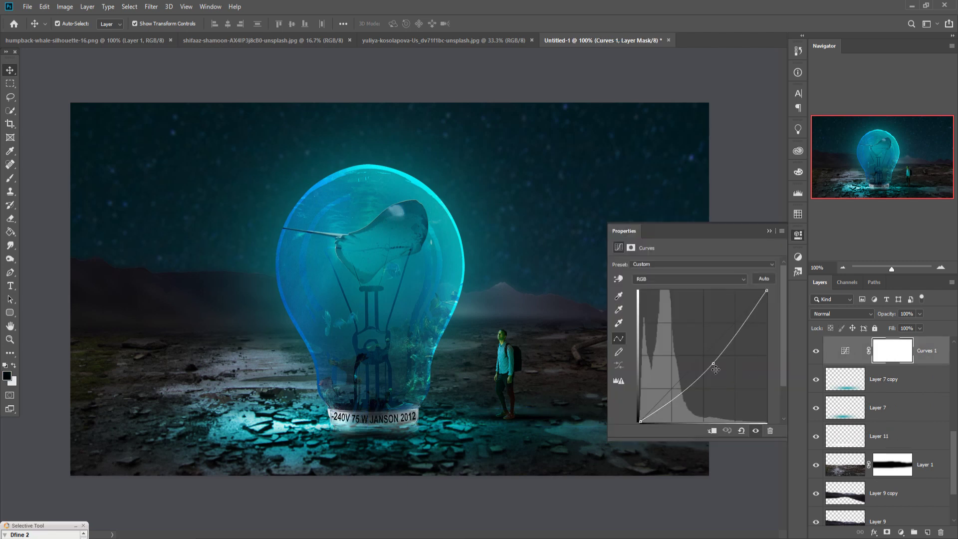
pyautogui.moveTo(718, 369); pyautogui.dragTo(726, 373)
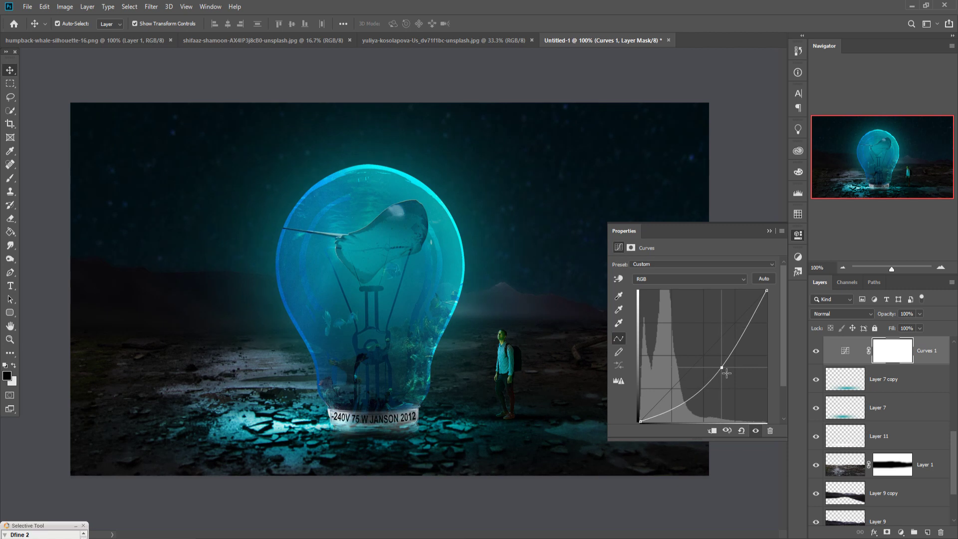
pyautogui.moveTo(726, 373); pyautogui.dragTo(722, 372)
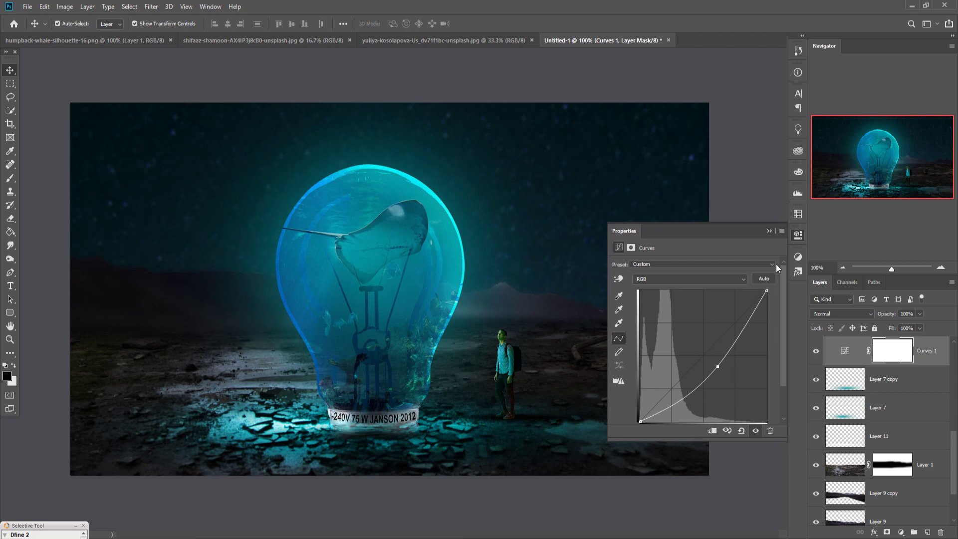
pyautogui.click(769, 231)
# Scroll through the Layers panel and select Layer 1
pyautogui.scroll(1, 879, 422)
pyautogui.scroll(1, 878, 422)
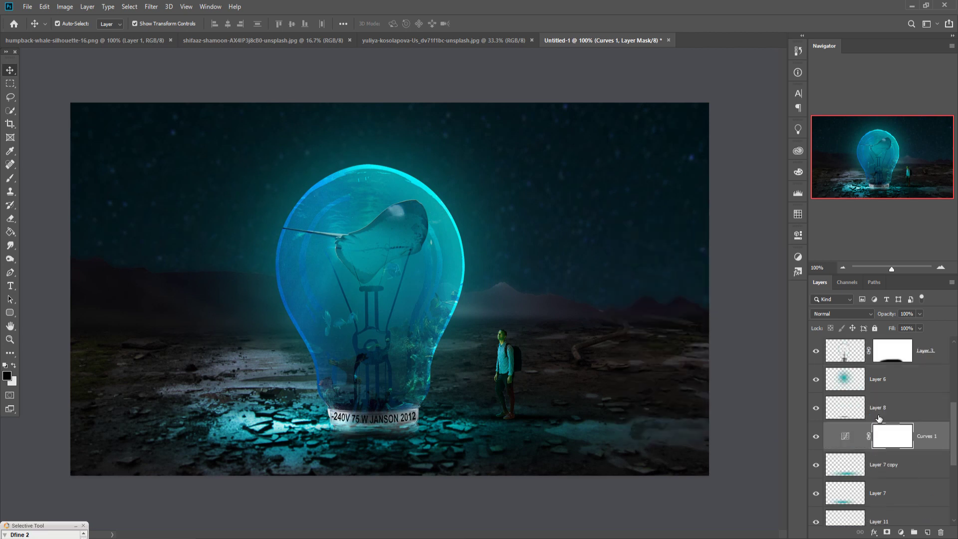
pyautogui.scroll(1, 878, 421)
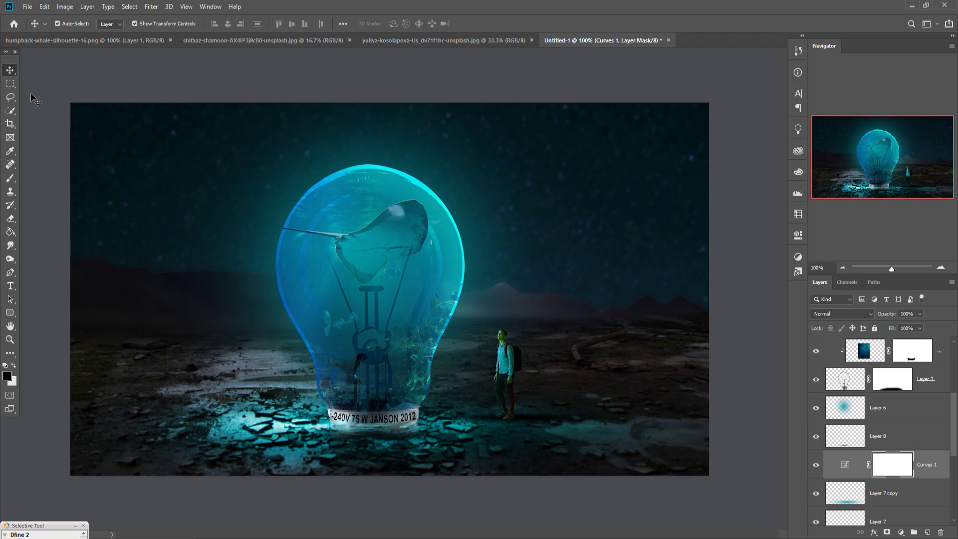
pyautogui.scroll(5, 941, 378)
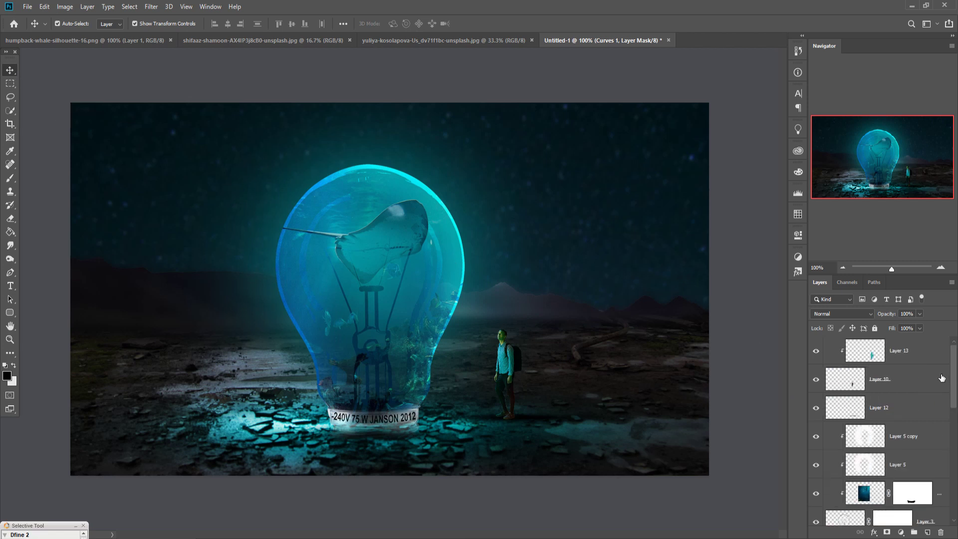
pyautogui.scroll(-4, 901, 396)
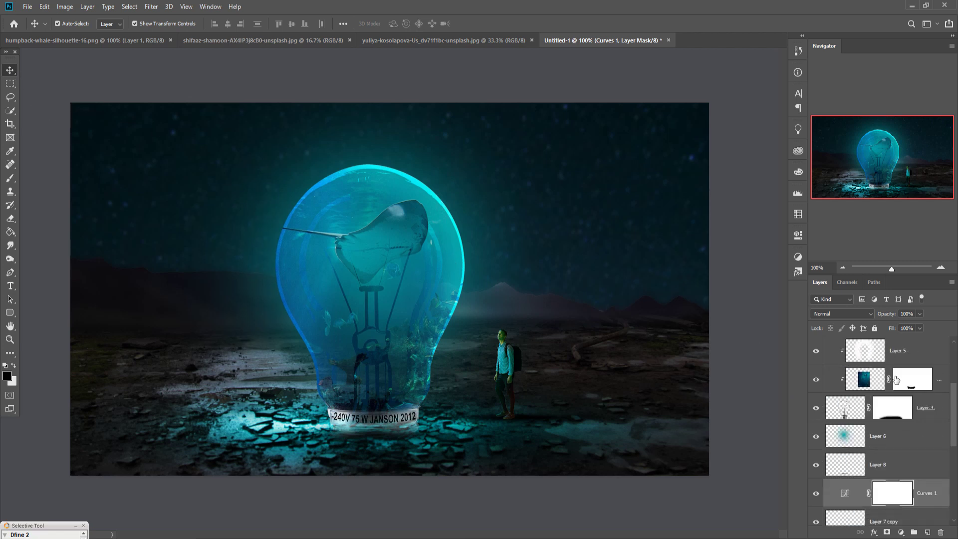
pyautogui.scroll(-3, 897, 380)
pyautogui.scroll(-3, 897, 380)
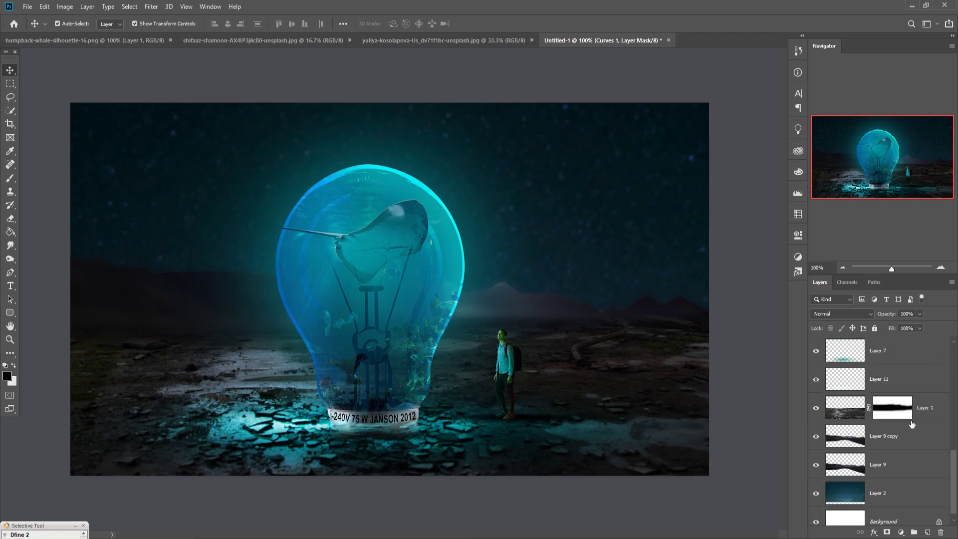
pyautogui.click(929, 414)
# On new Layer 14, paint faint low-opacity black strokes over the ground left of the bulb base
pyautogui.click(927, 532)
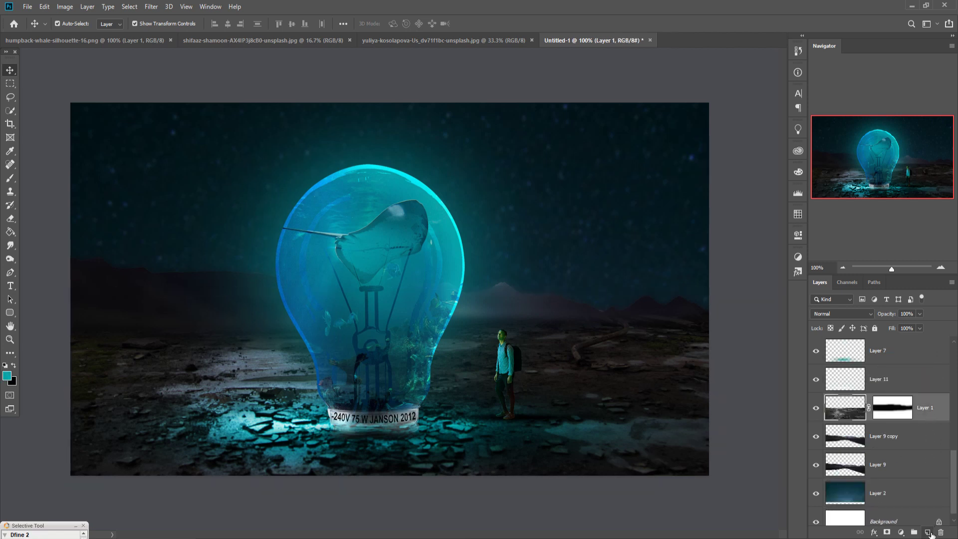
pyautogui.click(10, 178)
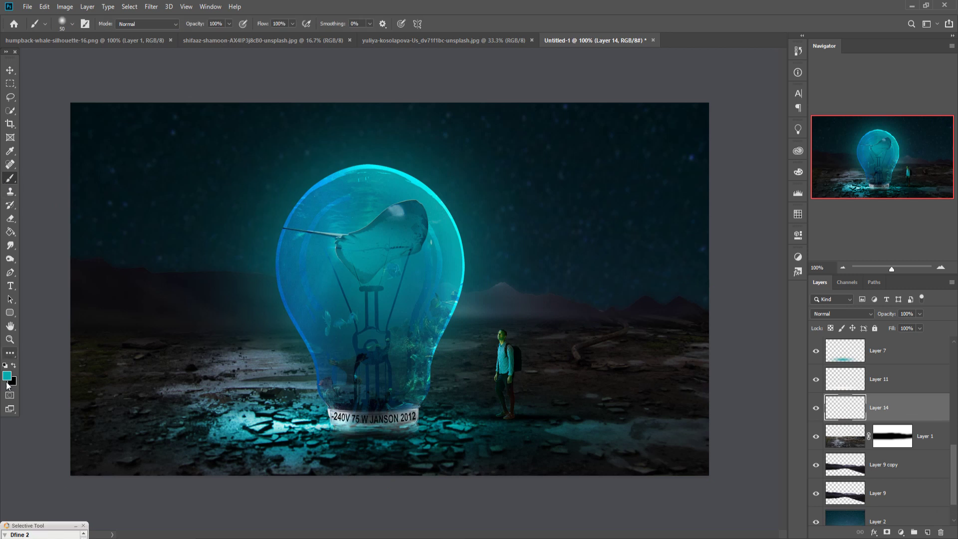
pyautogui.click(15, 367)
pyautogui.moveTo(229, 23); pyautogui.dragTo(226, 35)
pyautogui.press(']')
pyautogui.press(']')
pyautogui.press(']')
pyautogui.press(']')
pyautogui.press(']')
pyautogui.press(']')
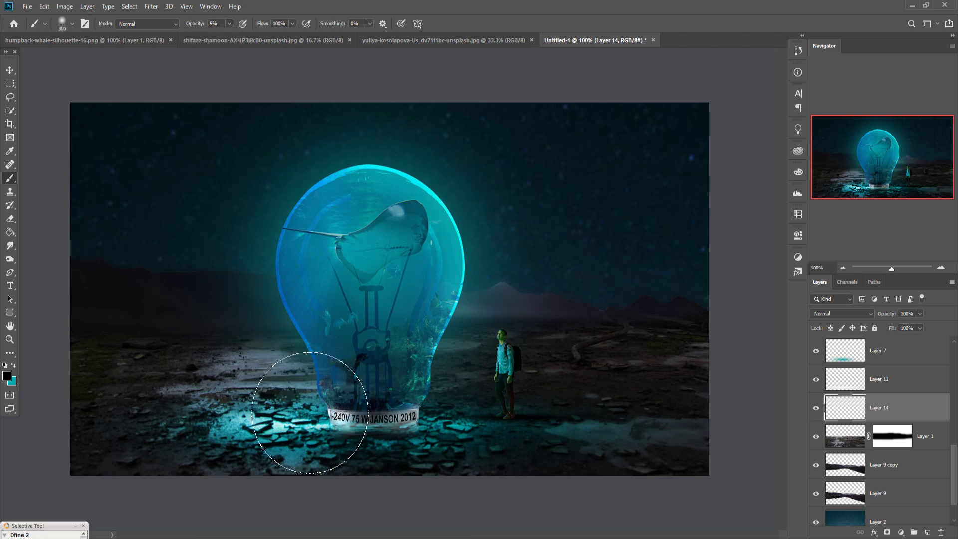
pyautogui.press('[')
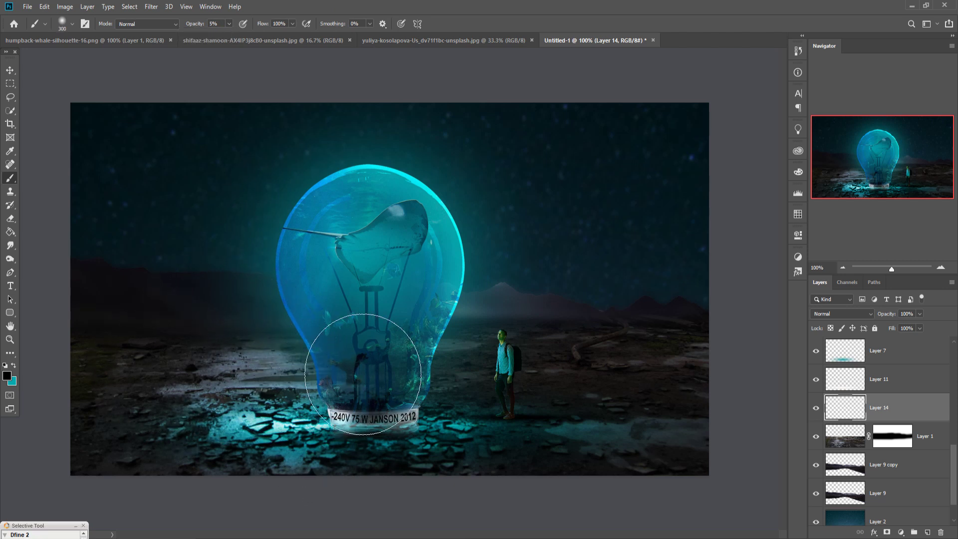
pyautogui.press('[')
pyautogui.press('[')
pyautogui.press('[')
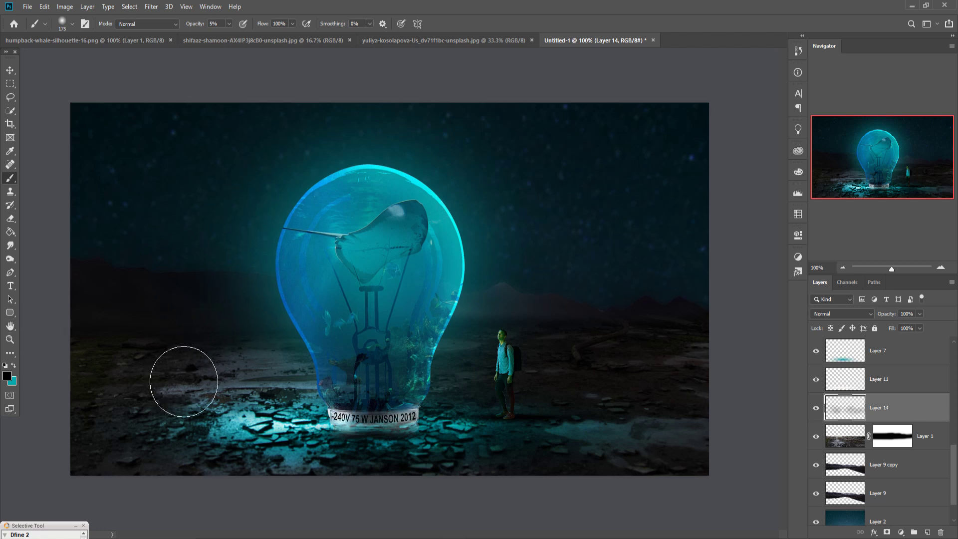
pyautogui.moveTo(193, 394)
pyautogui.mouseDown()
pyautogui.moveTo(370, 397)
pyautogui.moveTo(103, 378)
pyautogui.mouseUp()
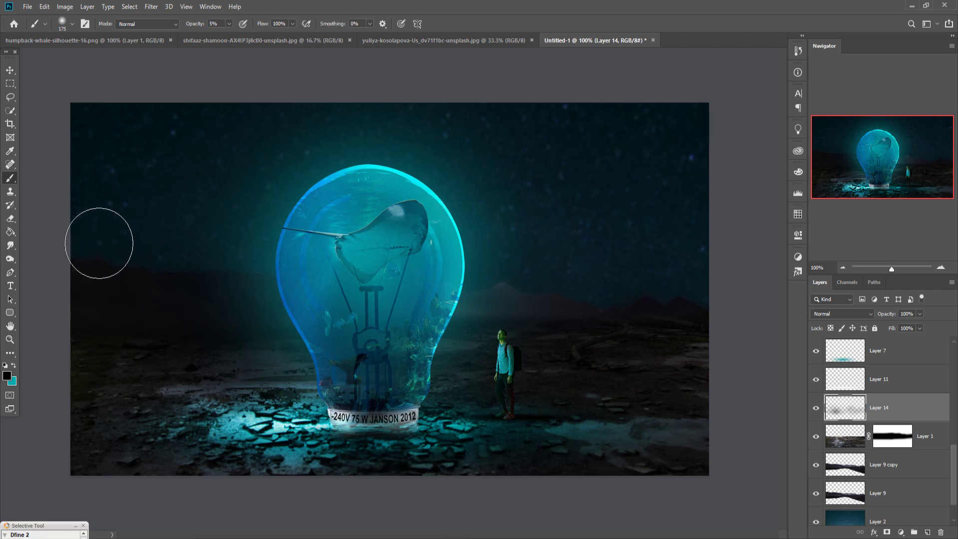
pyautogui.click(10, 70)
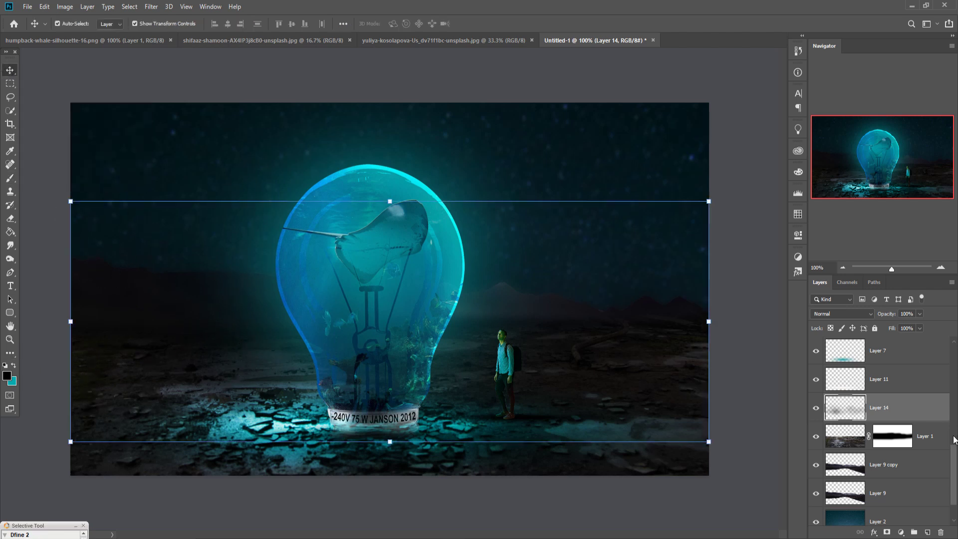
# Duplicate the bulb's cyan glow layer, Layer 6, into Layer 6 copy
pyautogui.scroll(2, 894, 462)
pyautogui.scroll(2, 894, 460)
pyautogui.scroll(2, 894, 458)
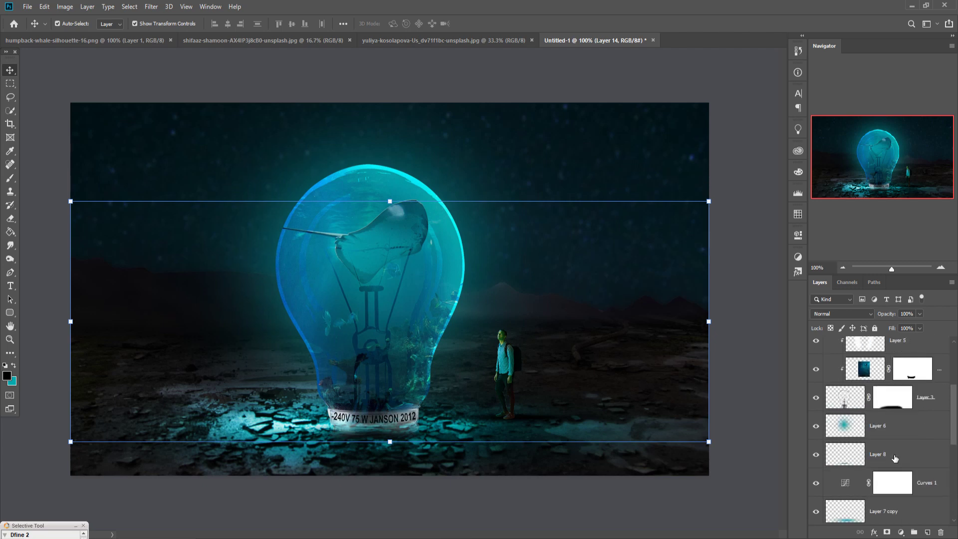
pyautogui.click(882, 426)
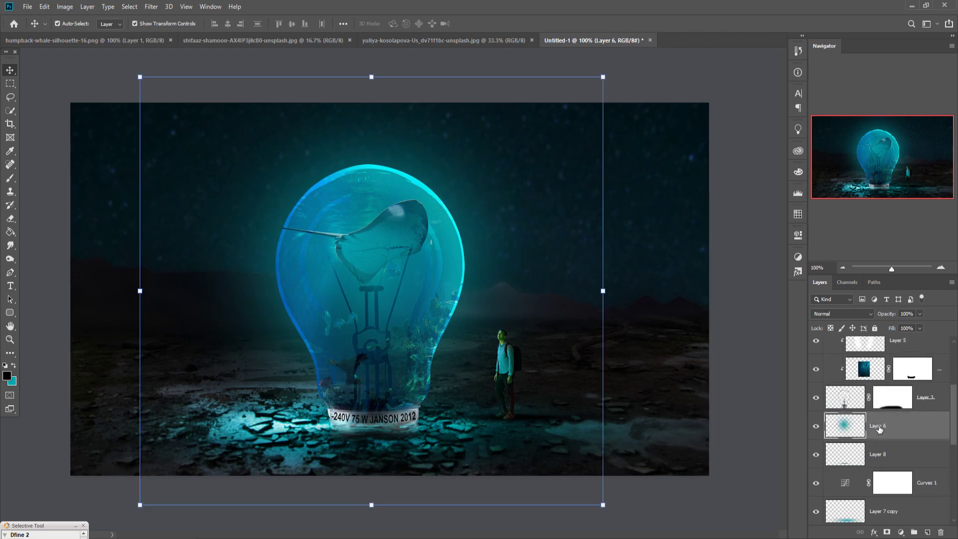
pyautogui.rightClick(894, 431)
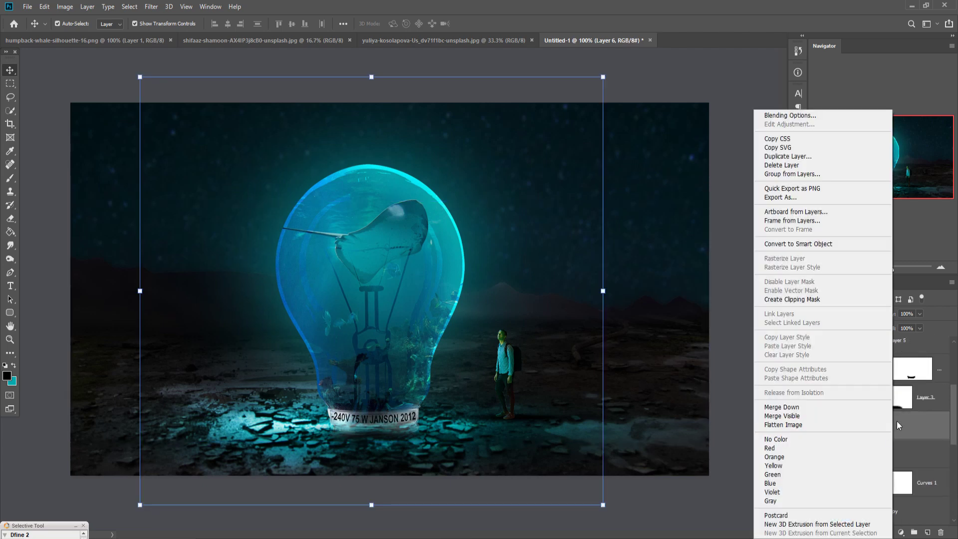
pyautogui.click(790, 156)
pyautogui.click(574, 156)
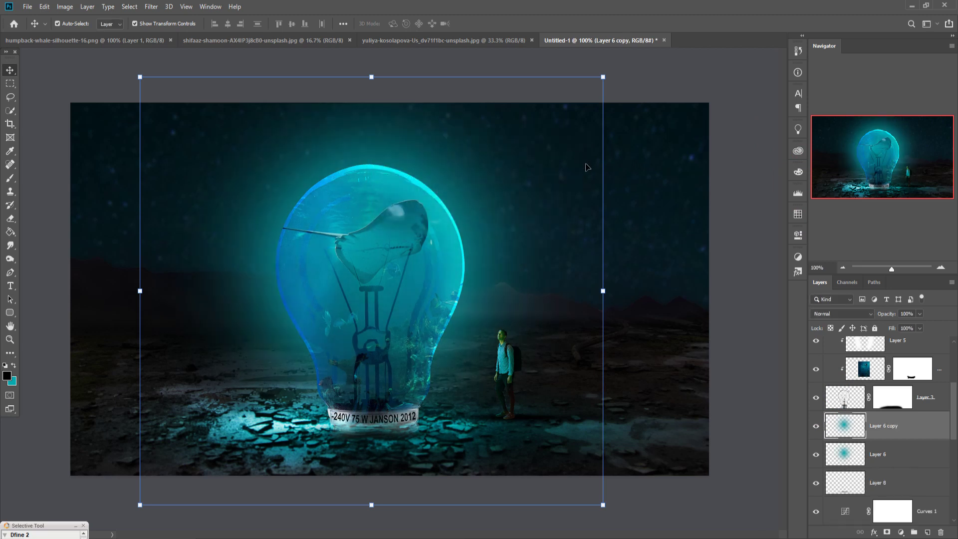
# Lower the Layer 6 copy fill to 47% and scale it up to about 109%
pyautogui.click(919, 329)
pyautogui.moveTo(920, 343); pyautogui.dragTo(896, 340)
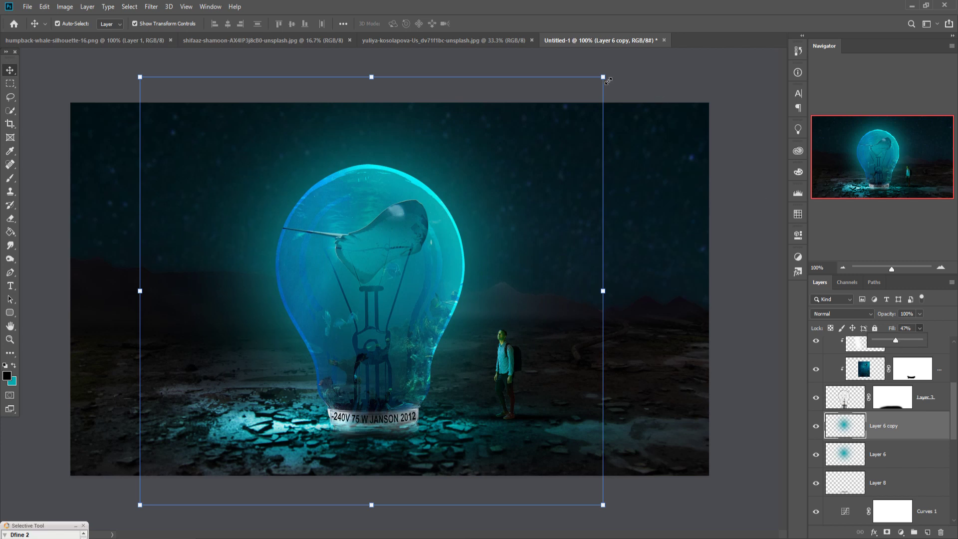
pyautogui.moveTo(603, 77); pyautogui.dragTo(648, 39)
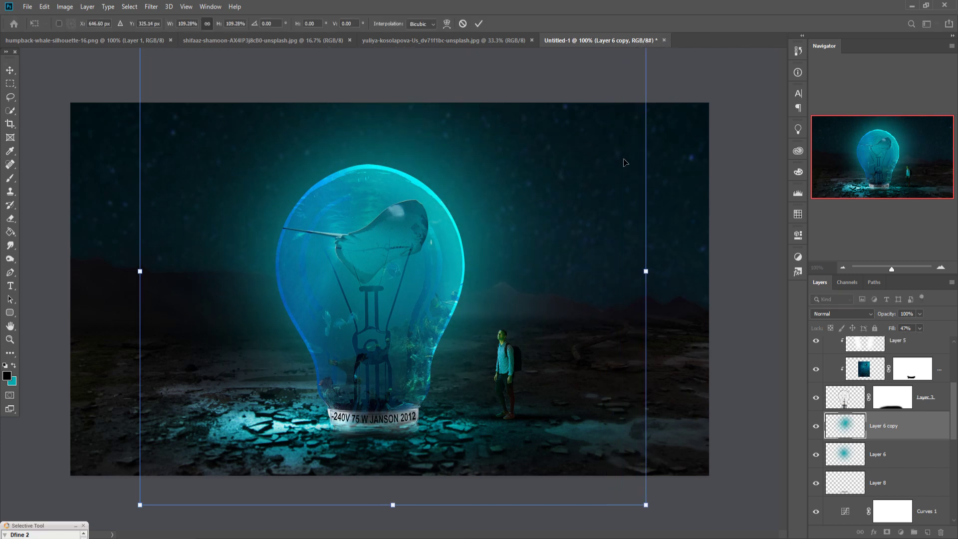
pyautogui.click(478, 23)
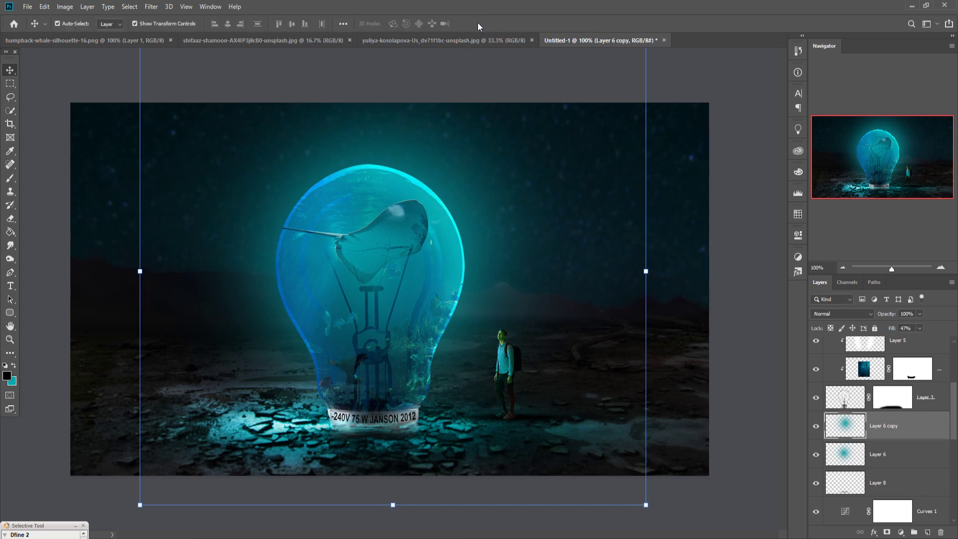
pyautogui.scroll(2, 932, 387)
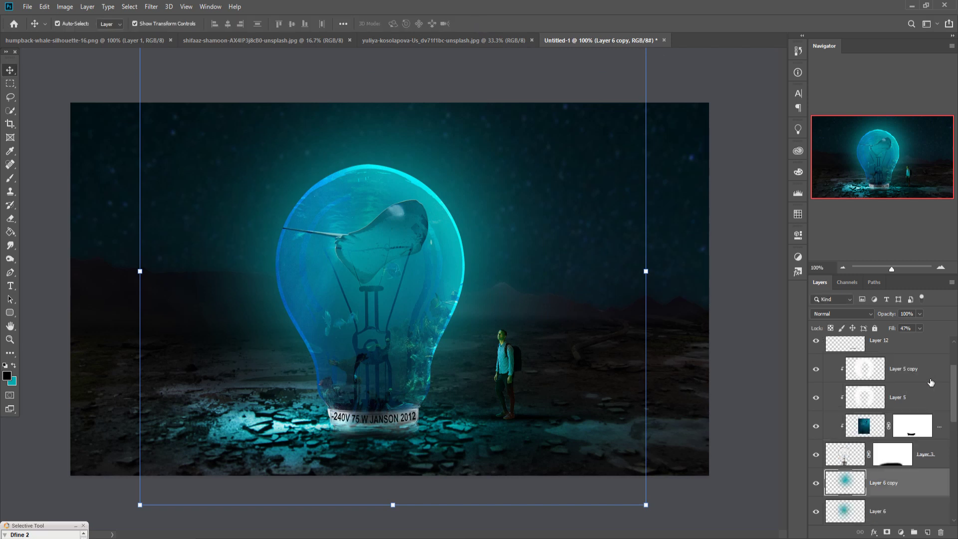
pyautogui.scroll(2, 930, 380)
pyautogui.hotkey('shift', 'alt', 'o')
pyautogui.click(909, 360)
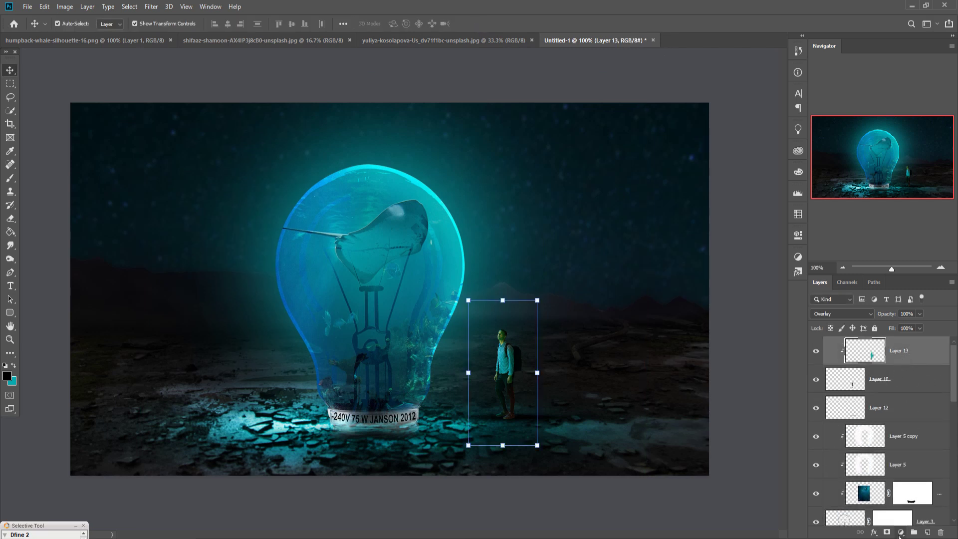
# Add a Color Balance adjustment shifting midtones to Cyan -29 and Blue +35
pyautogui.click(901, 532)
pyautogui.click(905, 440)
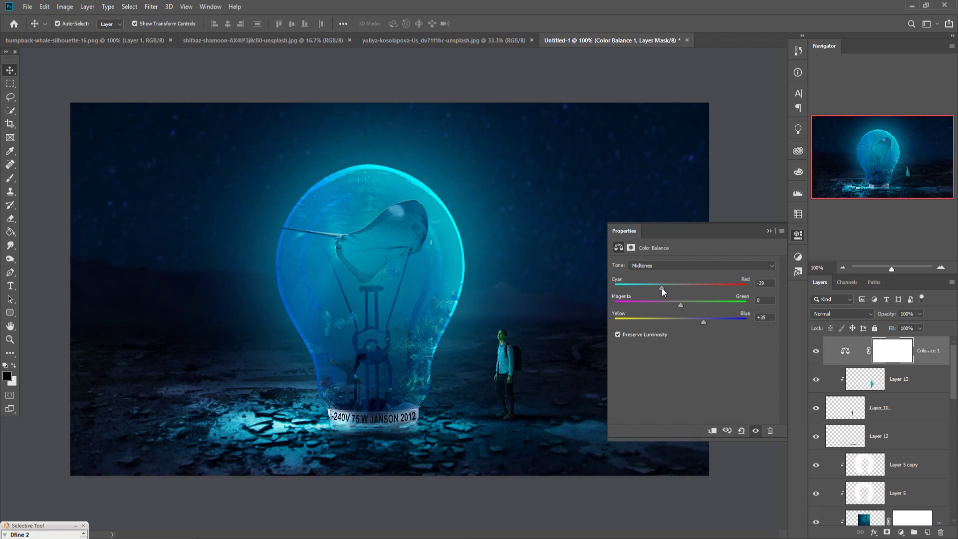
pyautogui.click(769, 231)
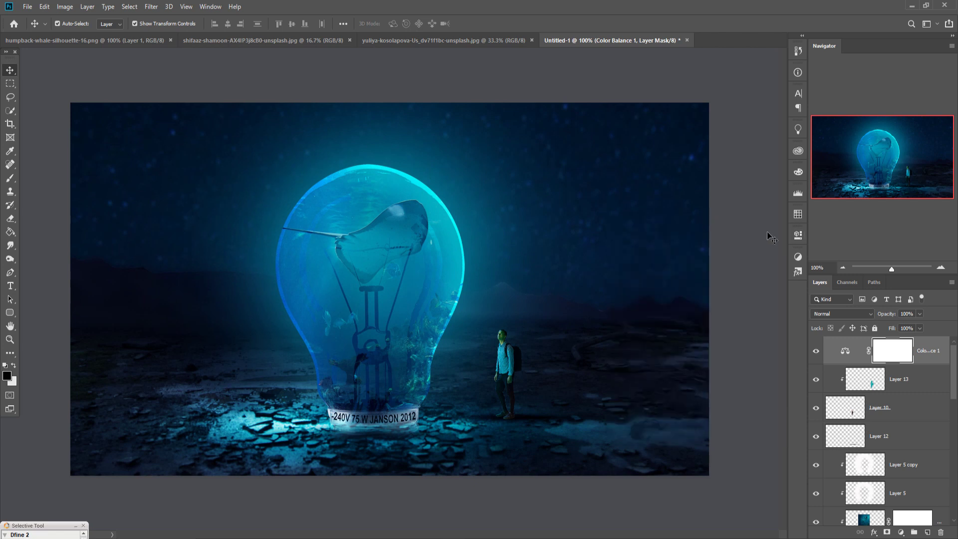
pyautogui.click(941, 354)
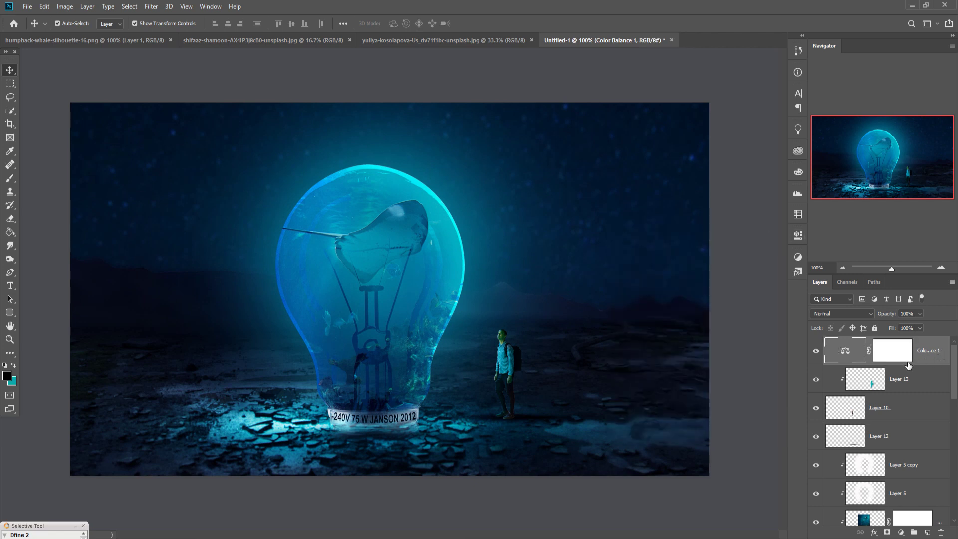
# Merge all visible layers into Layer 15 and duplicate it as Layer 15 copy
pyautogui.hotkey('ctrl', 'shift', 'alt', 'e')
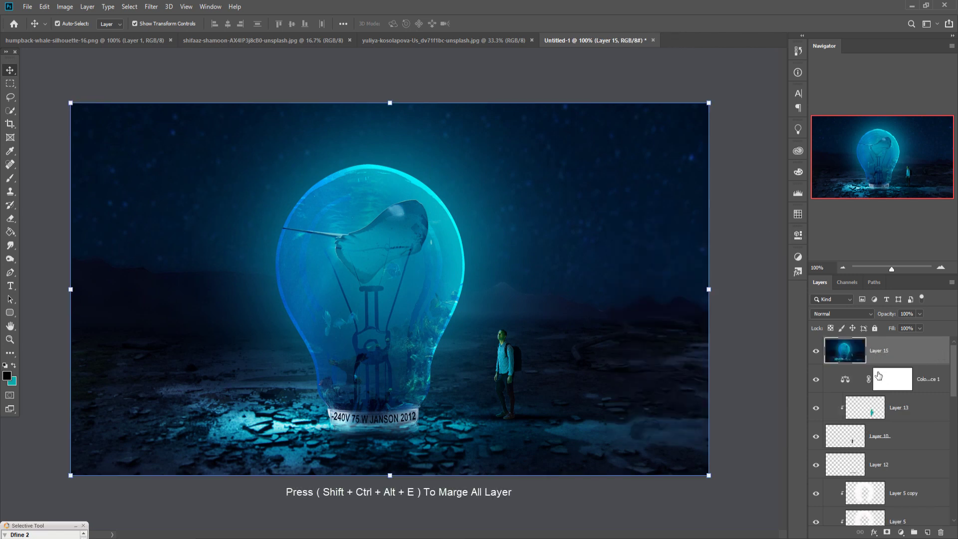
pyautogui.rightClick(893, 345)
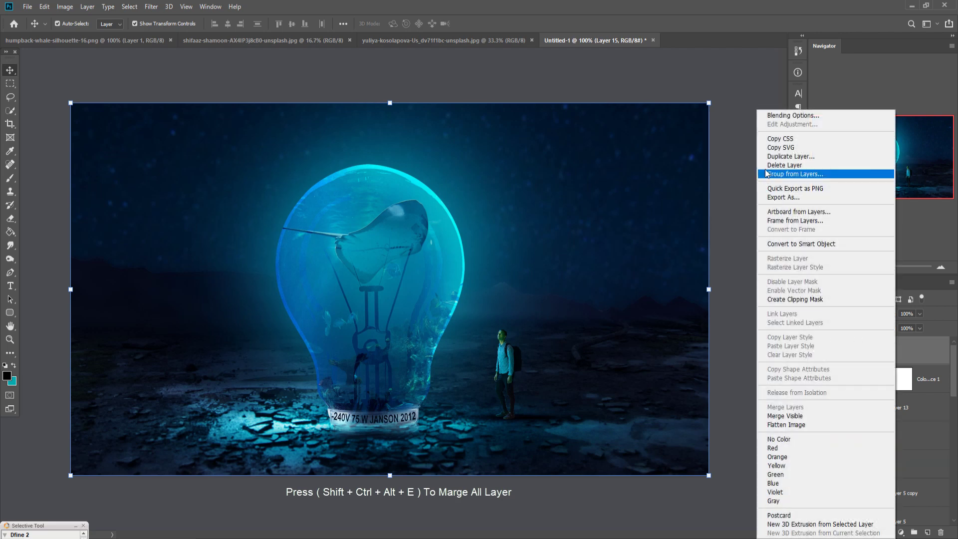
pyautogui.click(783, 156)
pyautogui.click(567, 157)
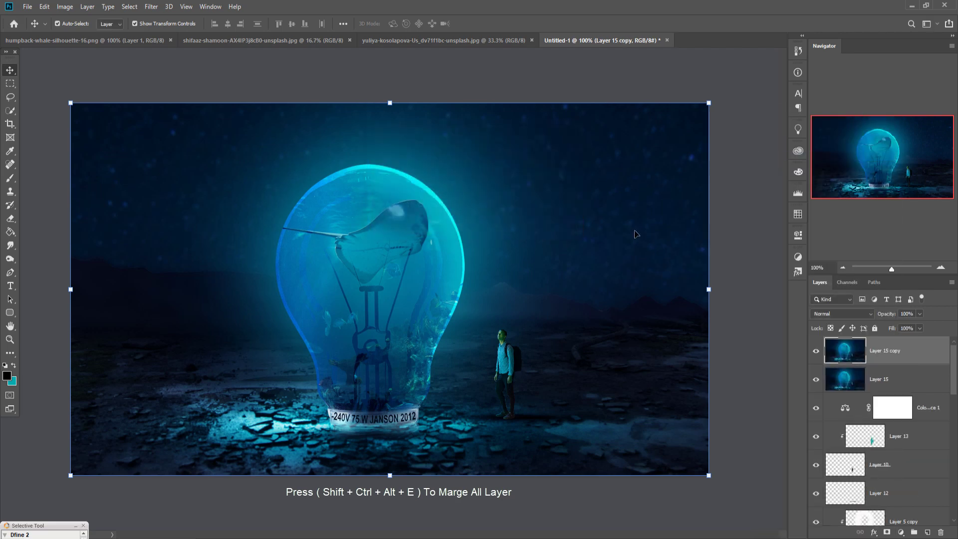
pyautogui.click(151, 7)
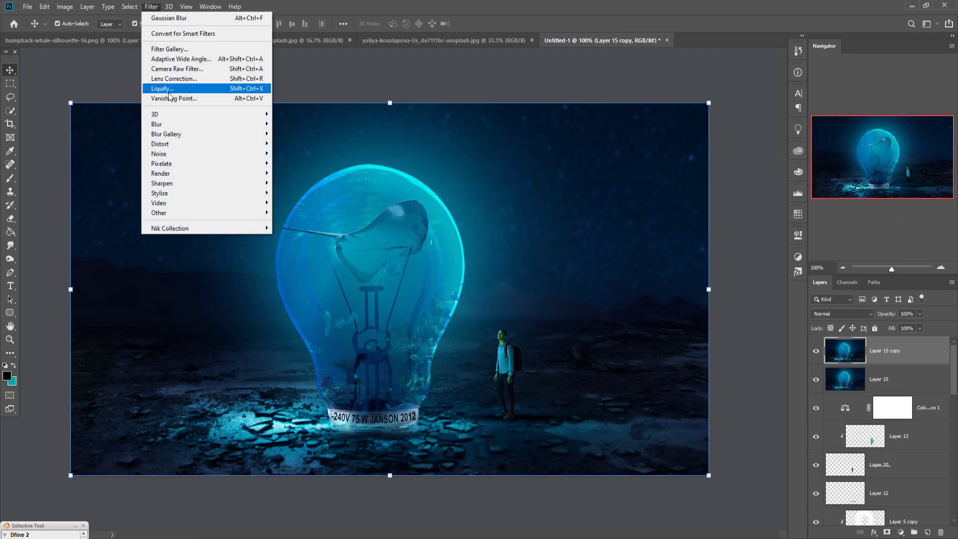
# Apply Camera Raw with vignette -22 and saturation Aquas +43, Blues +30, Purples -13
pyautogui.click(178, 68)
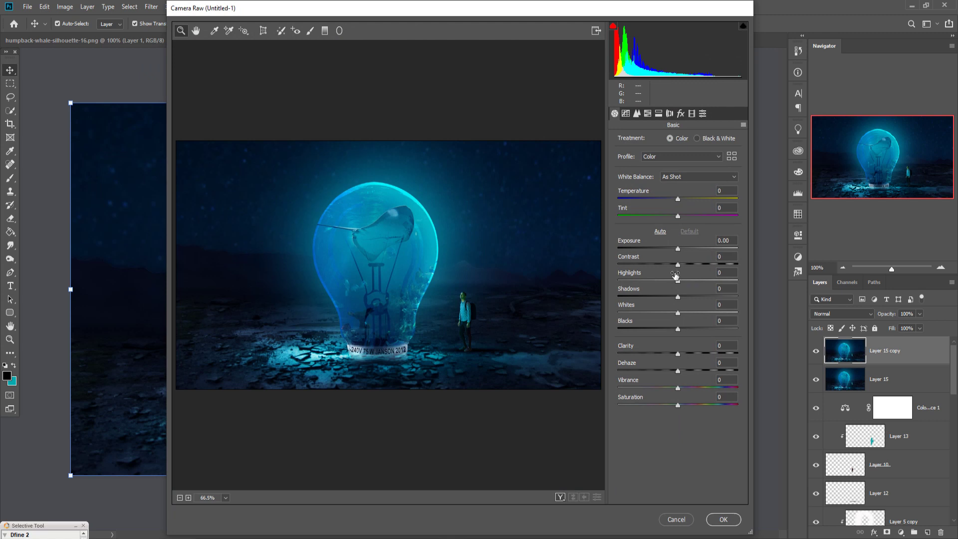
pyautogui.click(680, 113)
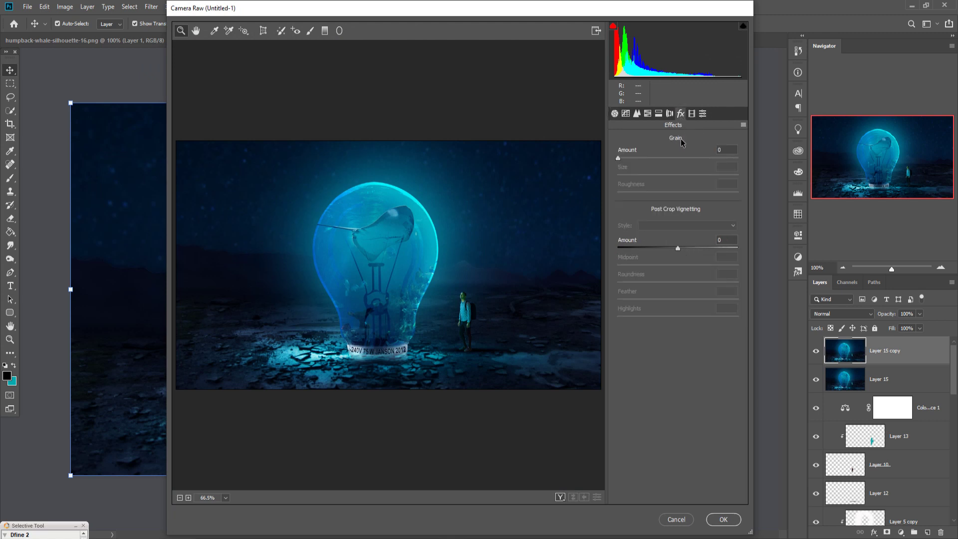
pyautogui.moveTo(677, 248); pyautogui.dragTo(664, 248)
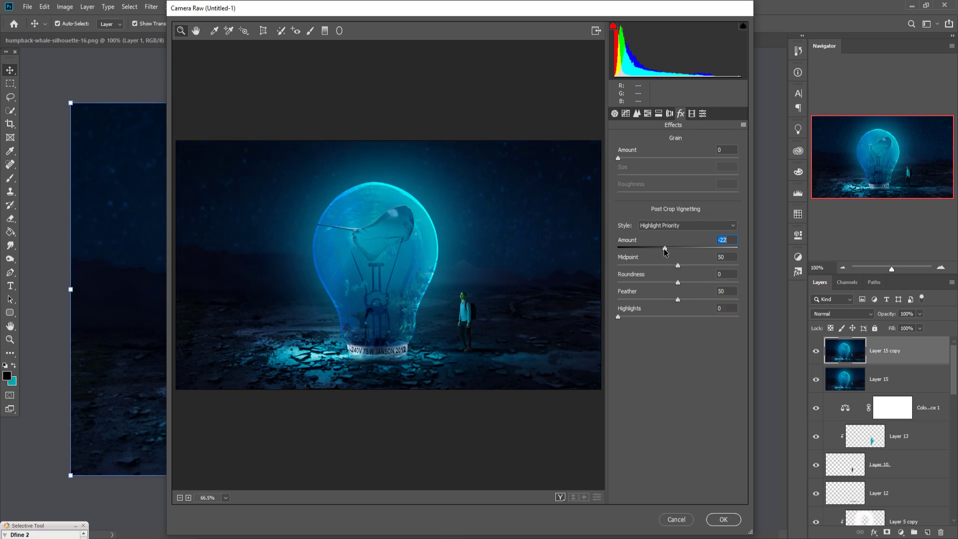
pyautogui.click(648, 113)
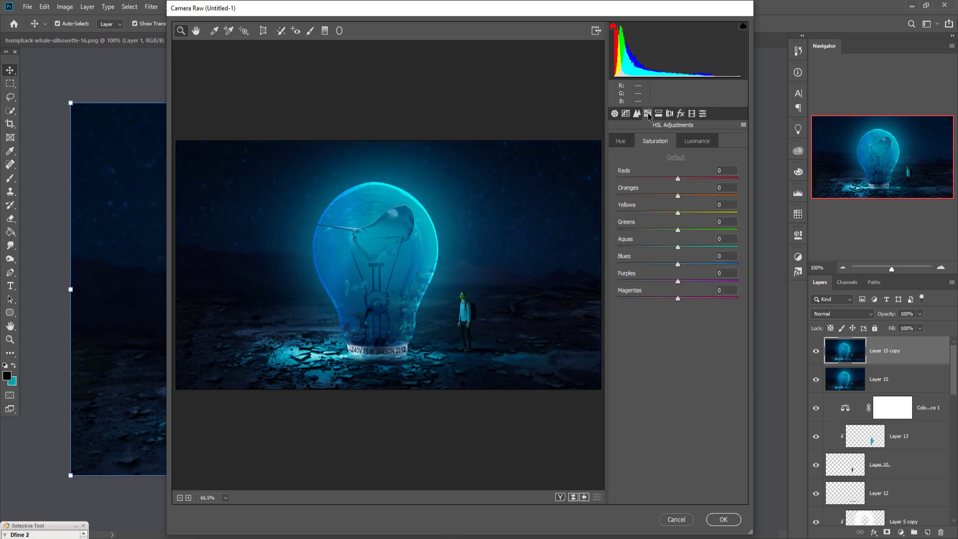
pyautogui.moveTo(678, 247)
pyautogui.mouseDown()
pyautogui.moveTo(704, 247)
pyautogui.moveTo(691, 264)
pyautogui.mouseUp()
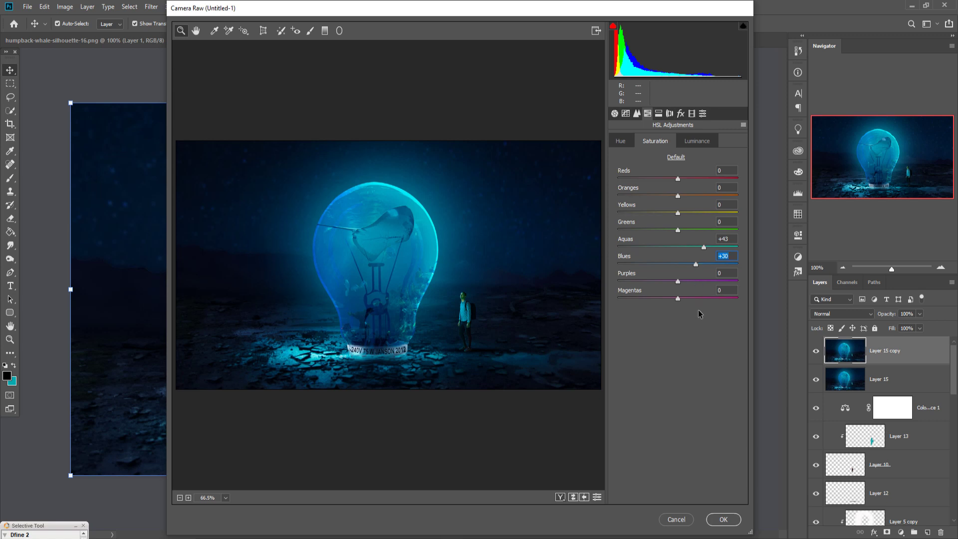
pyautogui.moveTo(678, 280)
pyautogui.mouseDown()
pyautogui.moveTo(690, 281)
pyautogui.moveTo(672, 280)
pyautogui.mouseUp()
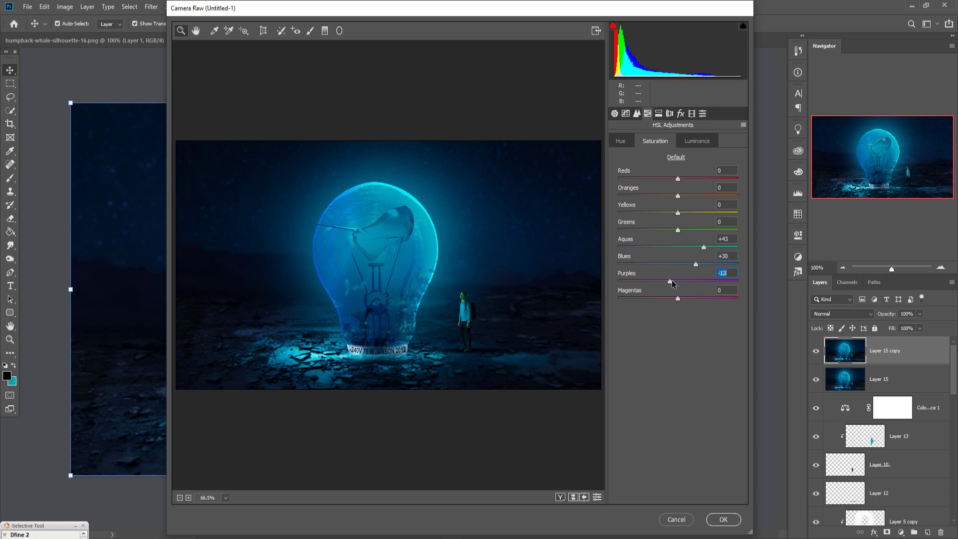
pyautogui.click(723, 519)
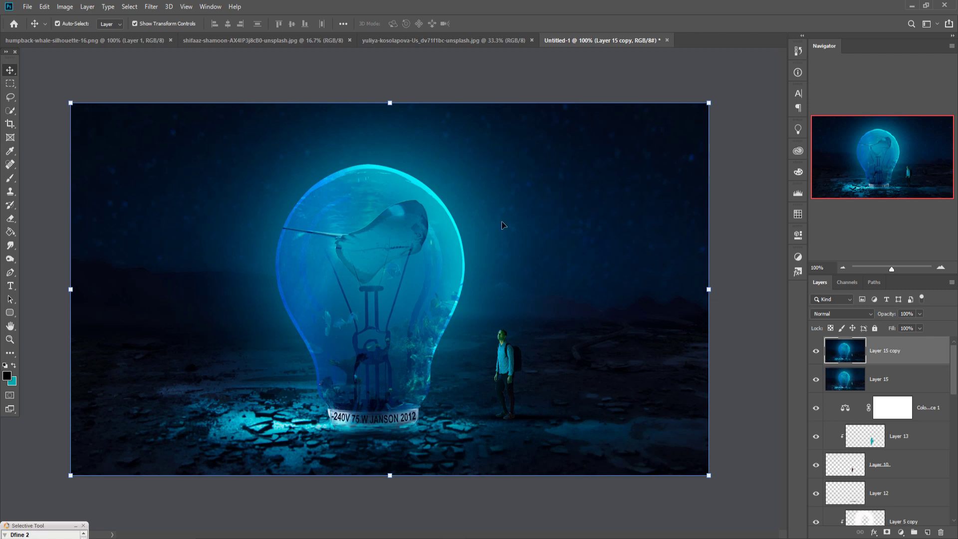
# Apply a Color Efex Pro 4 Cross Processing look at 33% strength, shadows reset to 0%
pyautogui.click(151, 6)
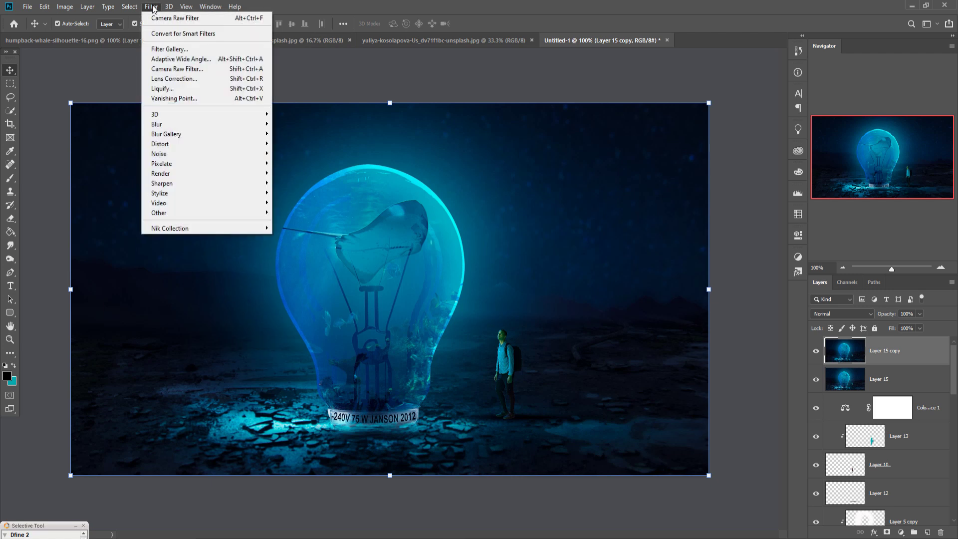
pyautogui.moveTo(169, 227)
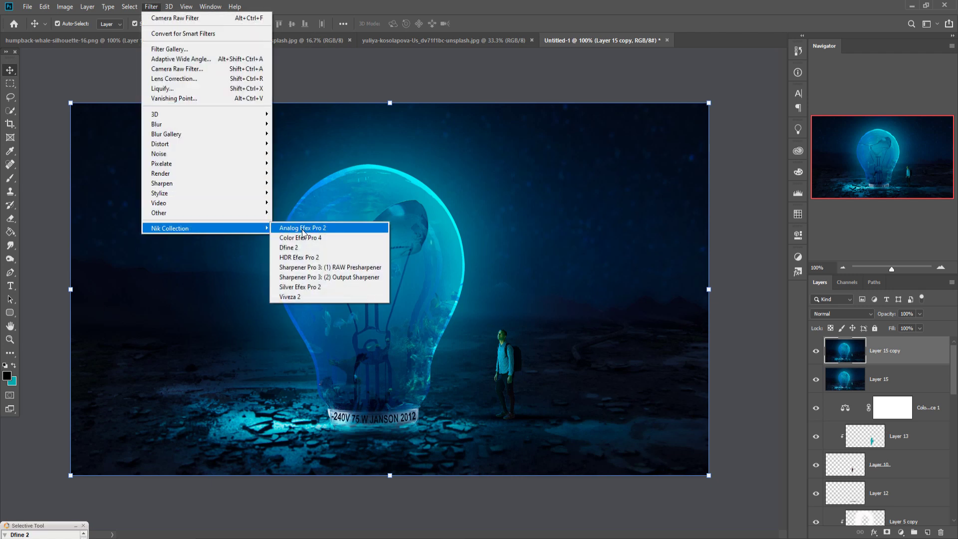
pyautogui.click(304, 239)
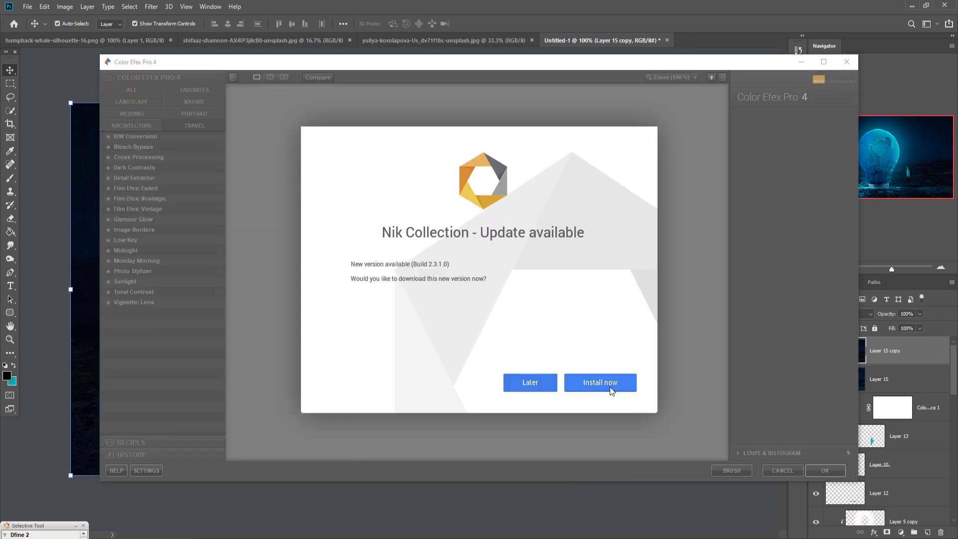
pyautogui.click(531, 376)
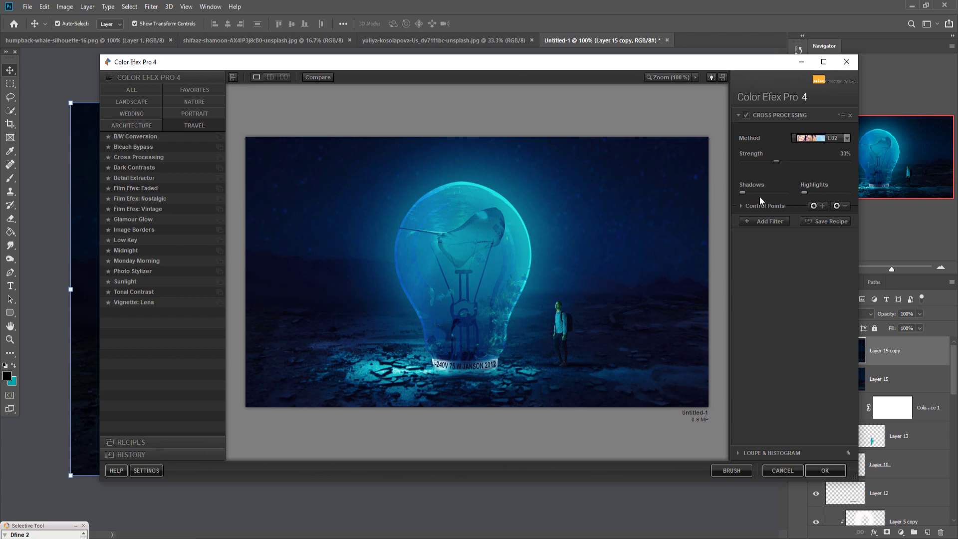
pyautogui.moveTo(743, 192); pyautogui.dragTo(739, 194)
pyautogui.click(814, 469)
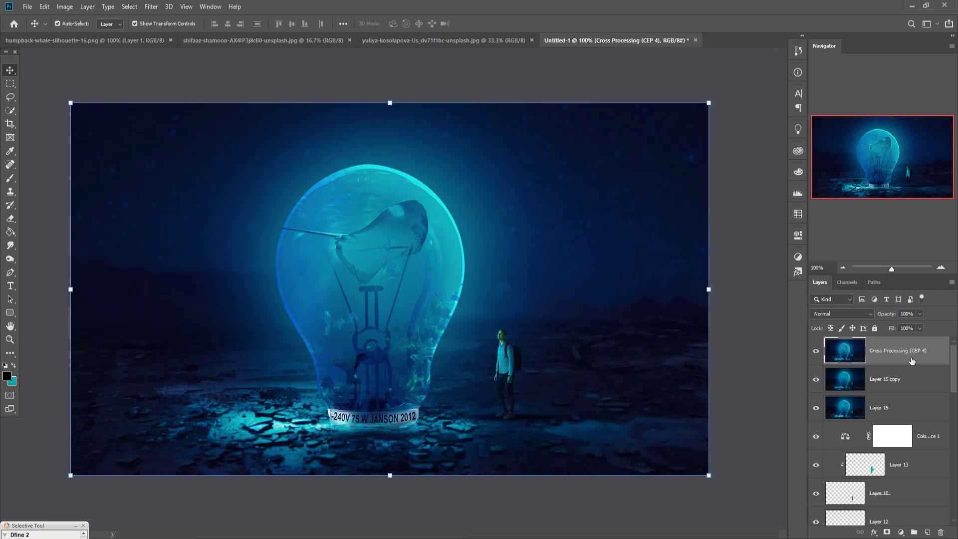
# Delete the Cross Processing layer and deselect, leaving Layer 15 copy on top
pyautogui.press('Delete')
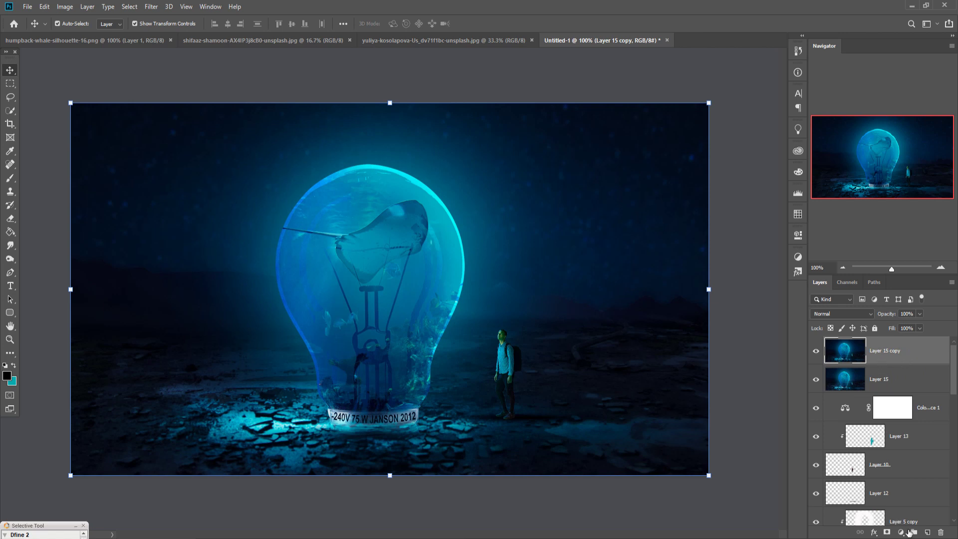
pyautogui.click(735, 391)
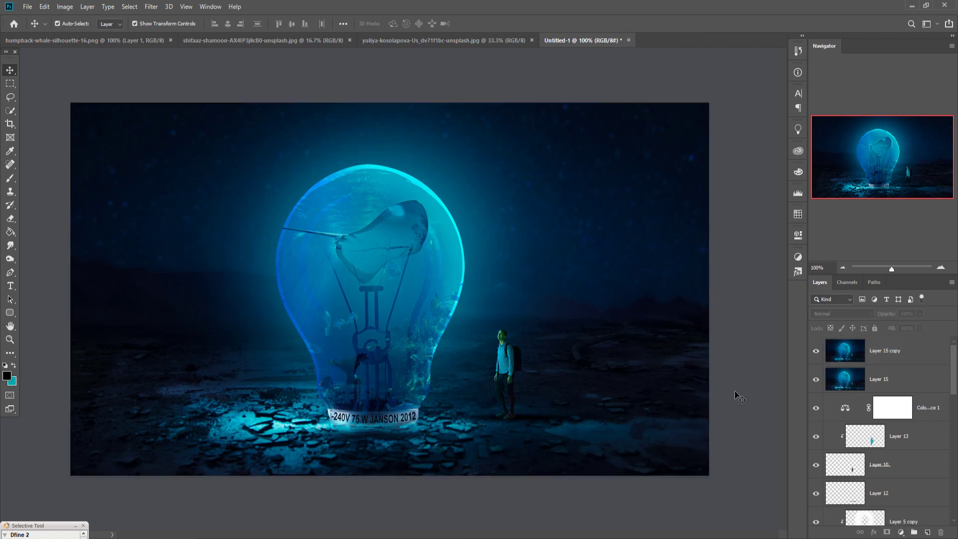